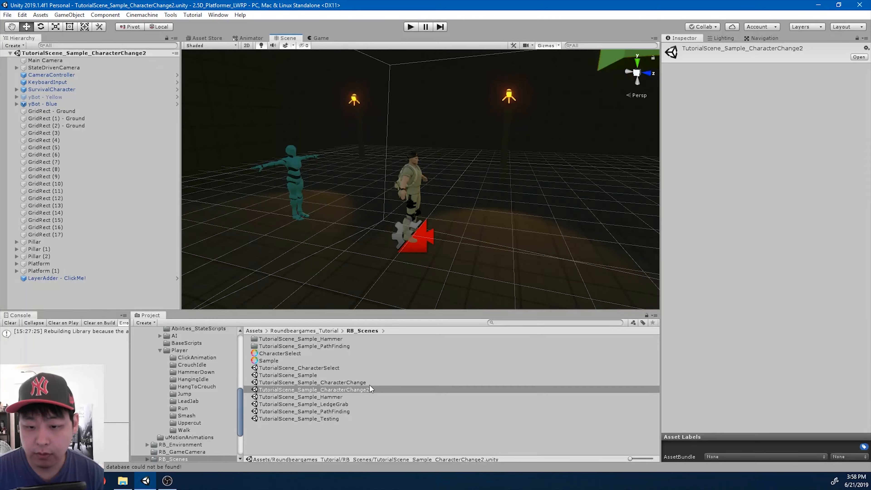
# Select the TutorialScene_Sample_CharacterChange2 scene, then switch to the Unity Asset Store in the browser
pyautogui.click(380, 390)
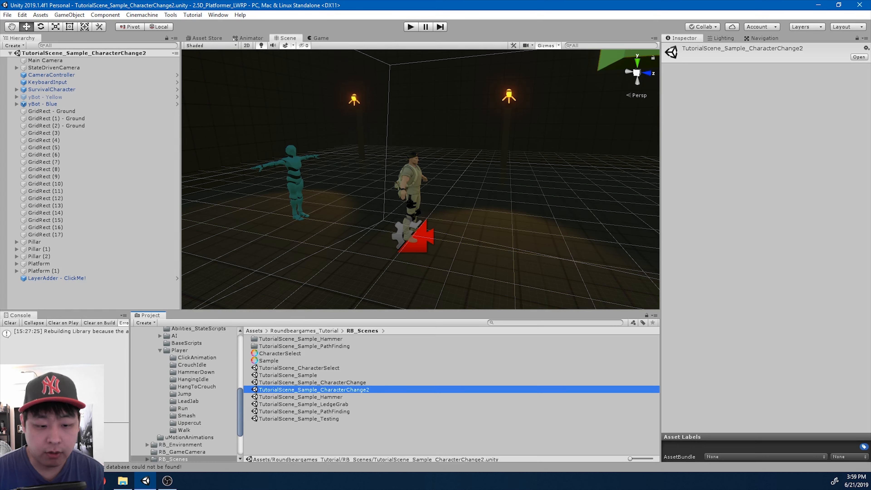
pyautogui.hotkey('alt', 'Tab')
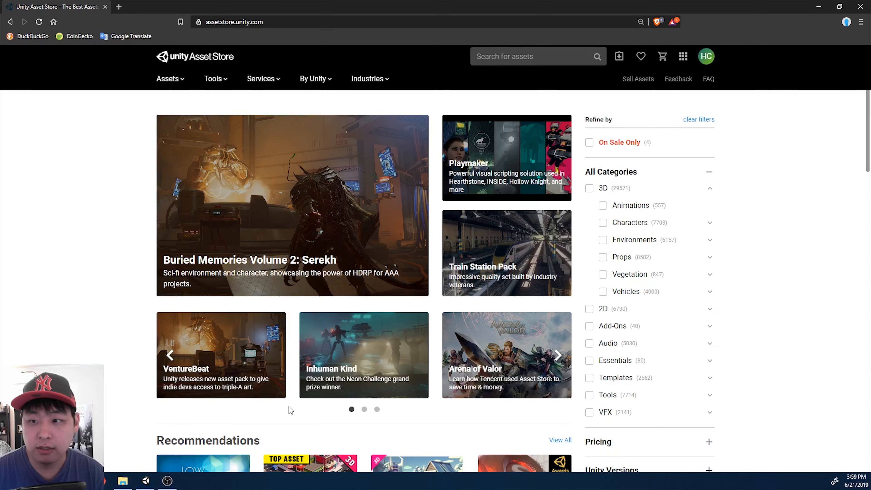
# Filter the Asset Store to free 3D characters and go to results page 2
pyautogui.click(603, 222)
pyautogui.scroll(-1, 760, 220)
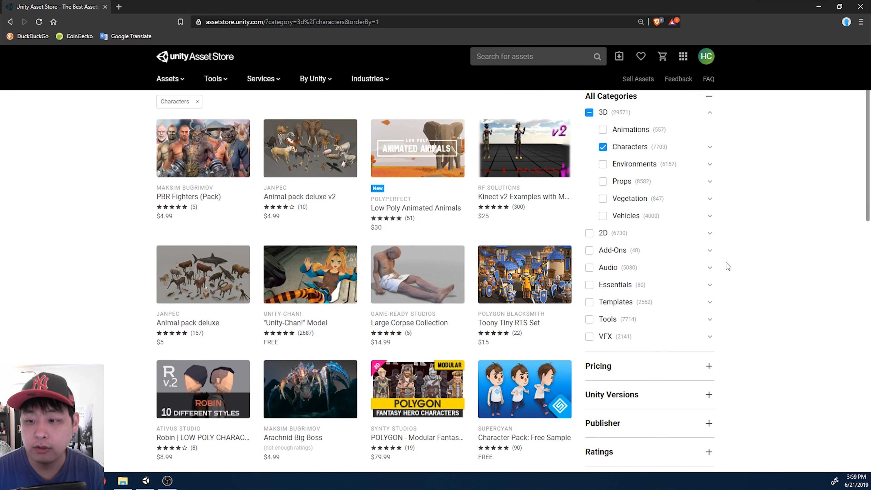
pyautogui.click(607, 373)
pyautogui.scroll(-1, 597, 376)
pyautogui.click(590, 377)
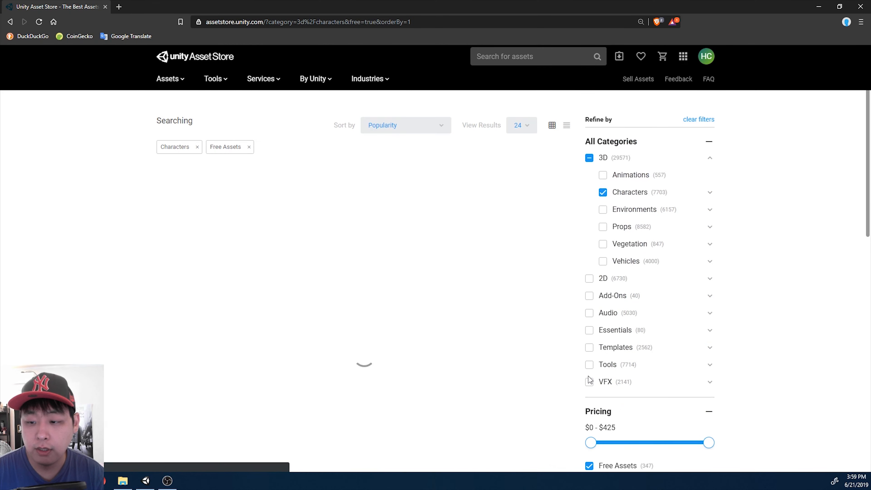
pyautogui.scroll(-6, 399, 249)
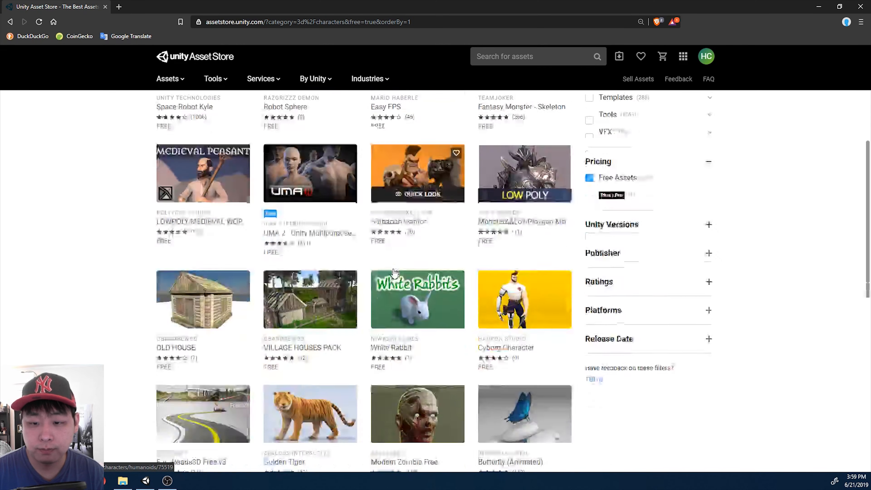
pyautogui.scroll(-8, 395, 272)
pyautogui.click(341, 327)
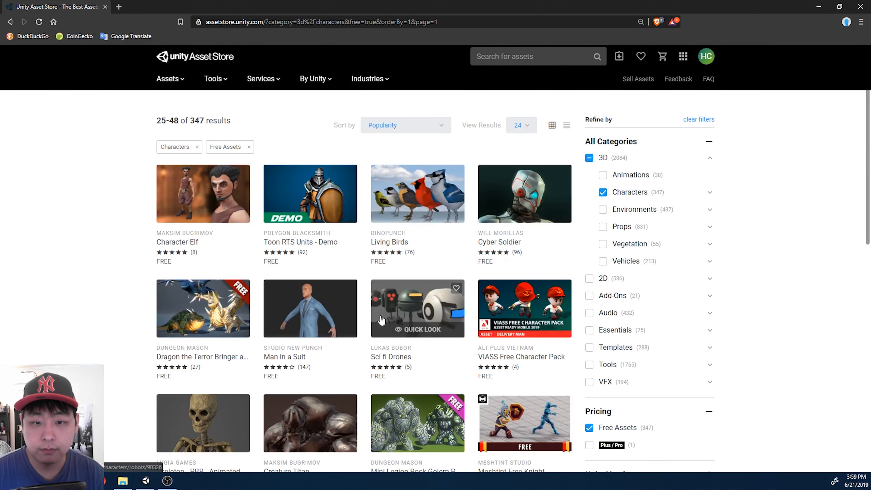
# Open the Character Elf package page and open it in the Unity editor
pyautogui.click(199, 194)
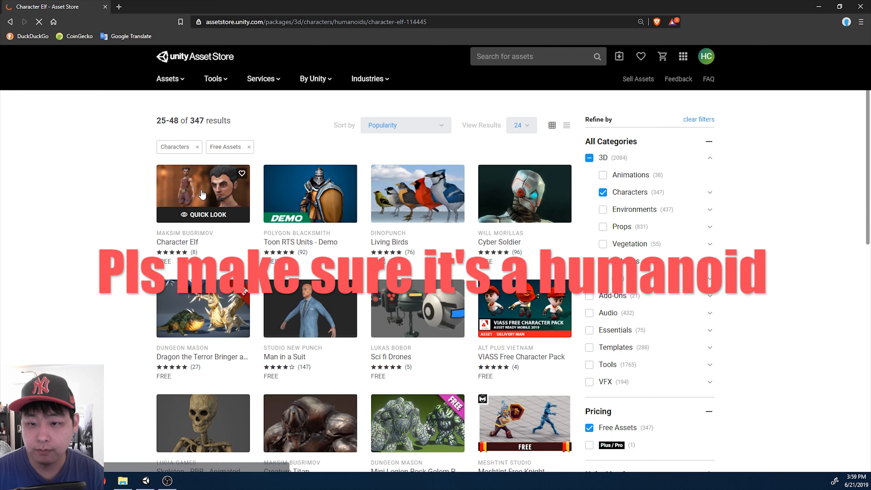
pyautogui.click(676, 194)
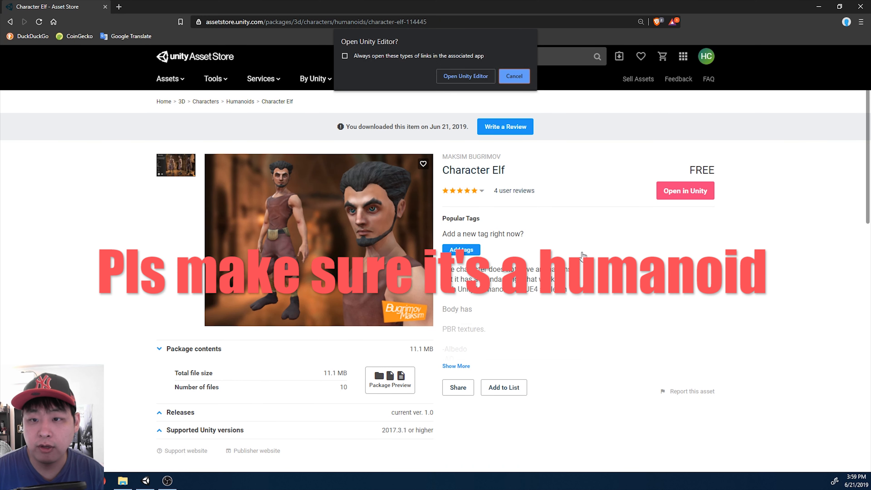
pyautogui.click(449, 74)
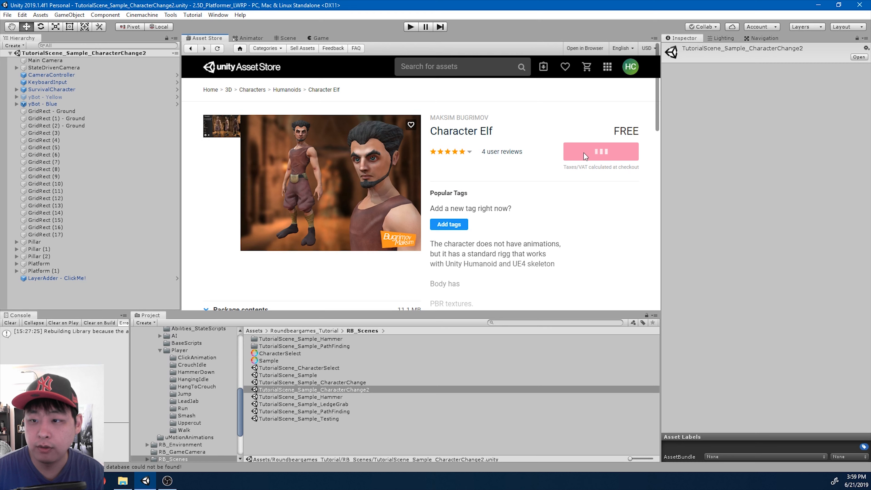
# Import every file of the Character Elf package and show the Character_Elf folder contents
pyautogui.click(612, 180)
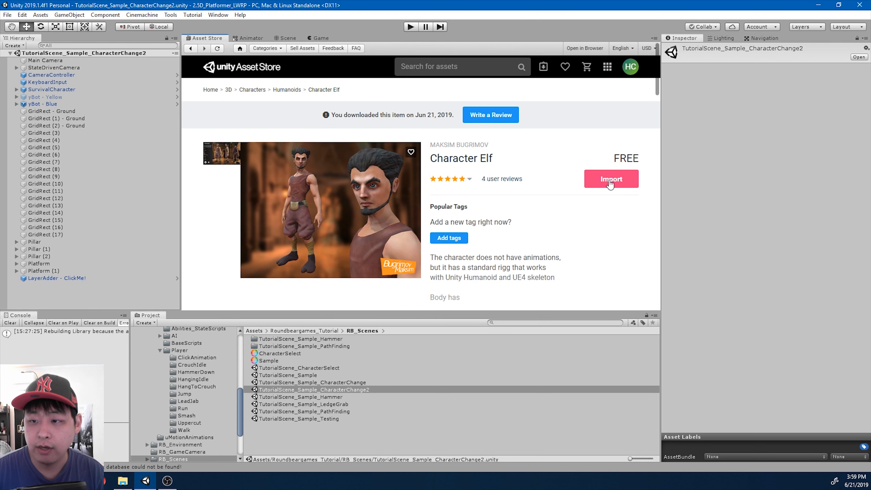
pyautogui.click(354, 308)
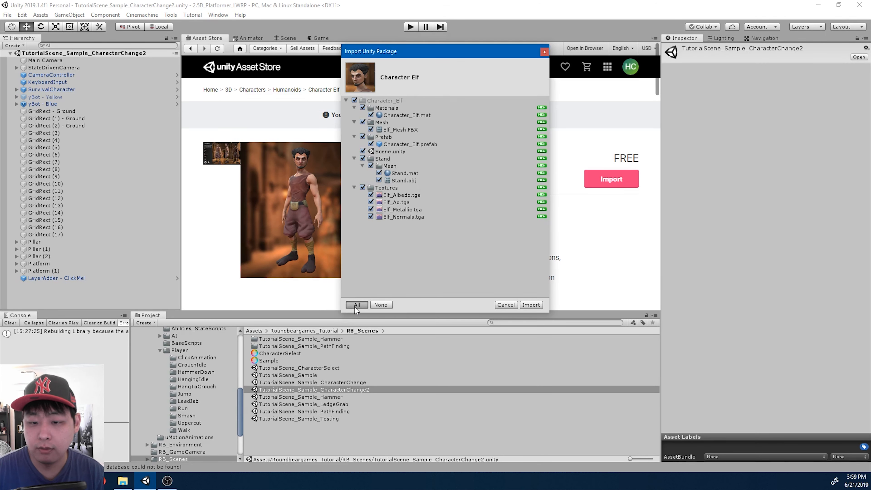
pyautogui.click(539, 306)
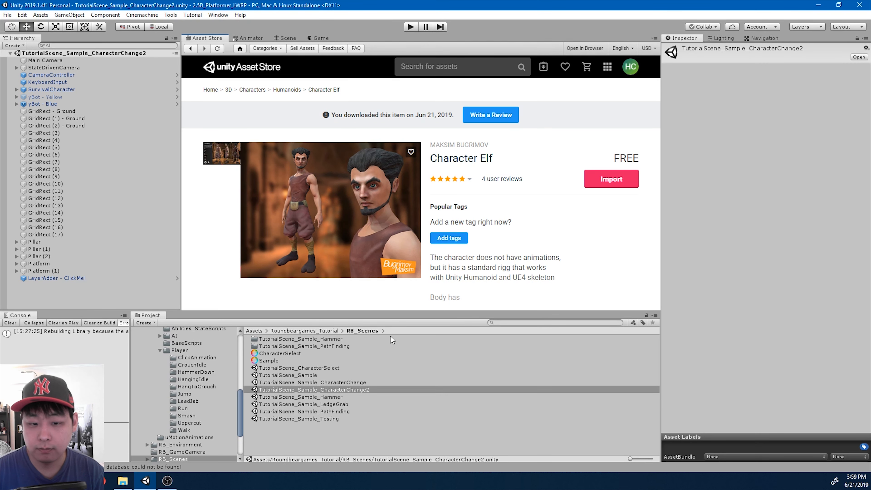
pyautogui.scroll(3, 181, 374)
pyautogui.scroll(5, 181, 372)
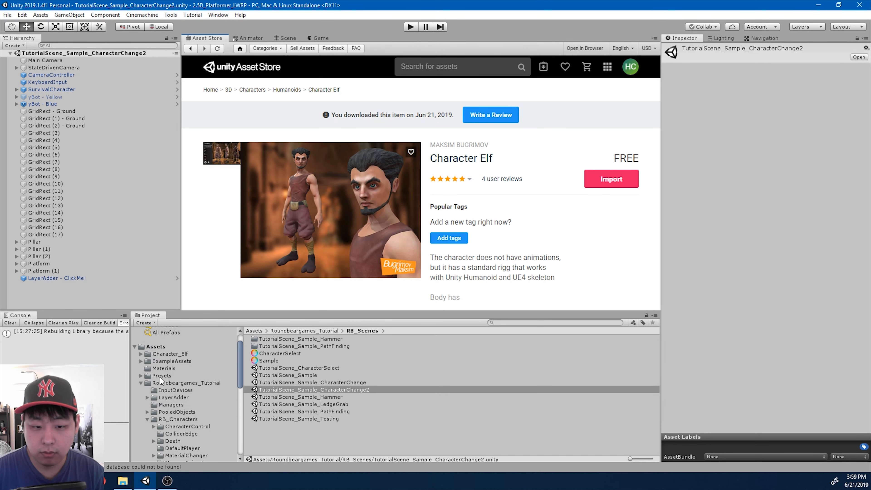
pyautogui.click(142, 384)
pyautogui.click(172, 373)
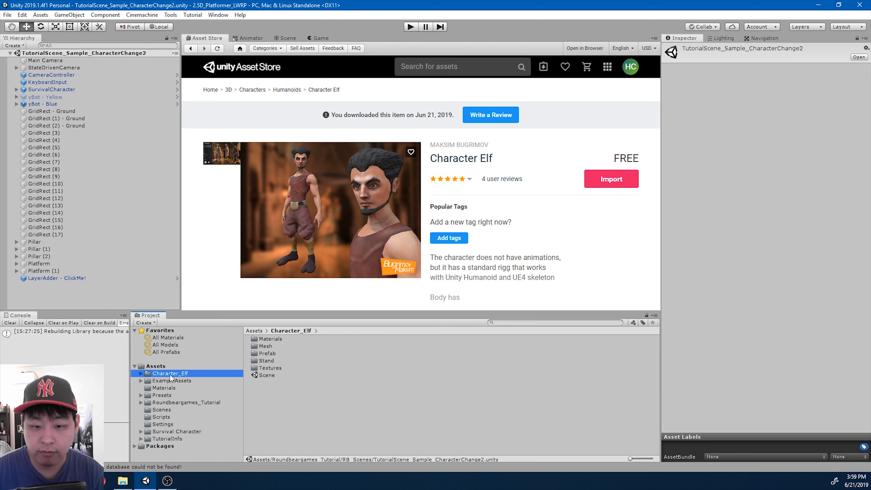
# Drag the Character_Elf prefab into the scene and move it forward along Z to 1.695
pyautogui.click(289, 38)
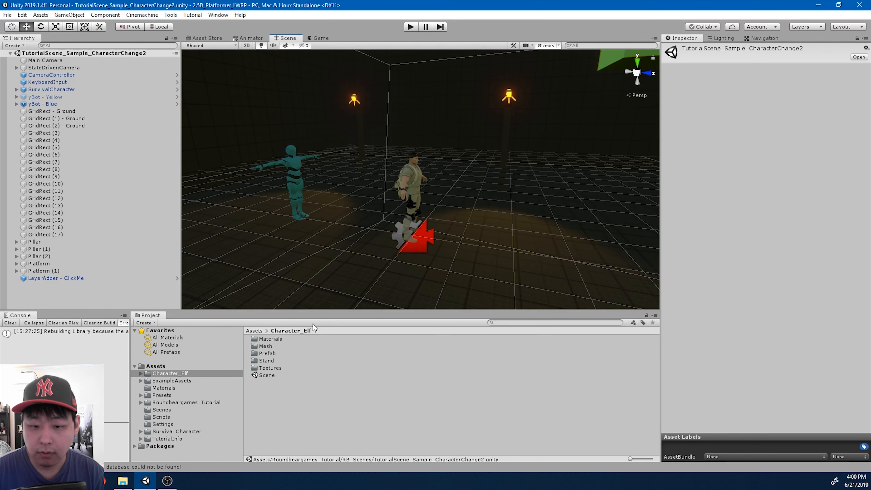
pyautogui.doubleClick(270, 355)
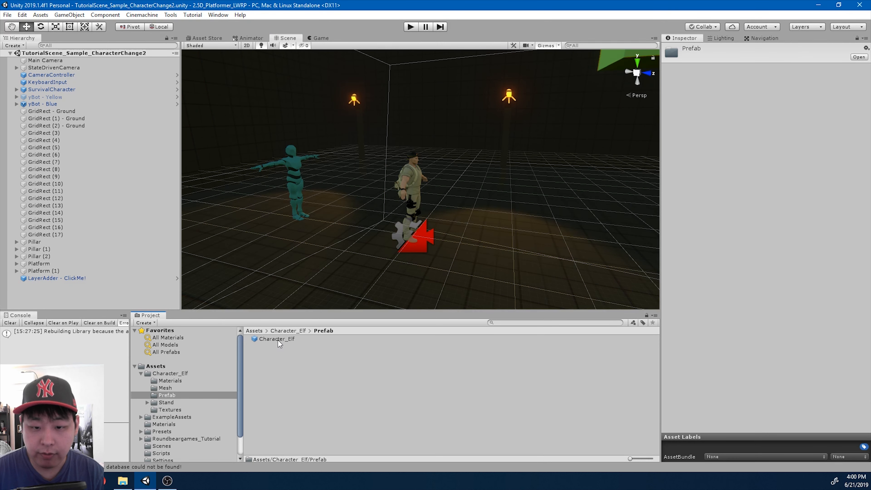
pyautogui.moveTo(278, 338); pyautogui.dragTo(85, 107)
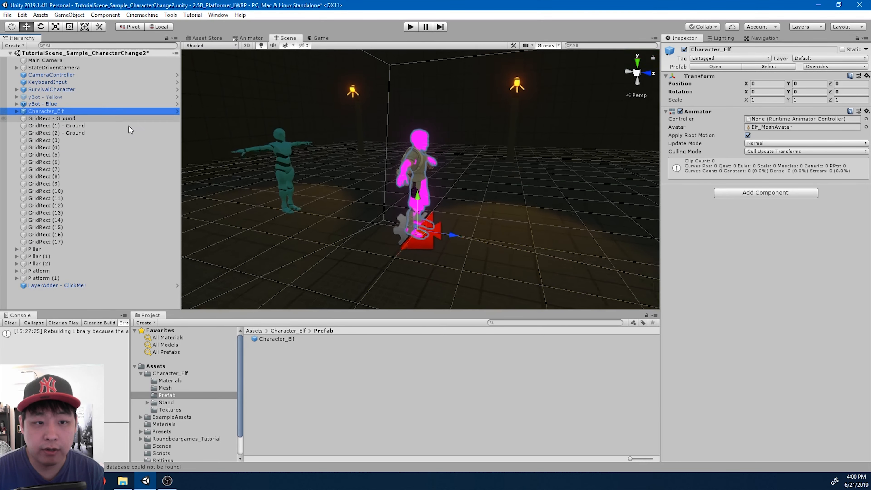
pyautogui.keyDown('alt'); pyautogui.moveTo(472, 199); pyautogui.dragTo(569, 204); pyautogui.keyUp('alt')
pyautogui.moveTo(399, 239); pyautogui.dragTo(444, 220)
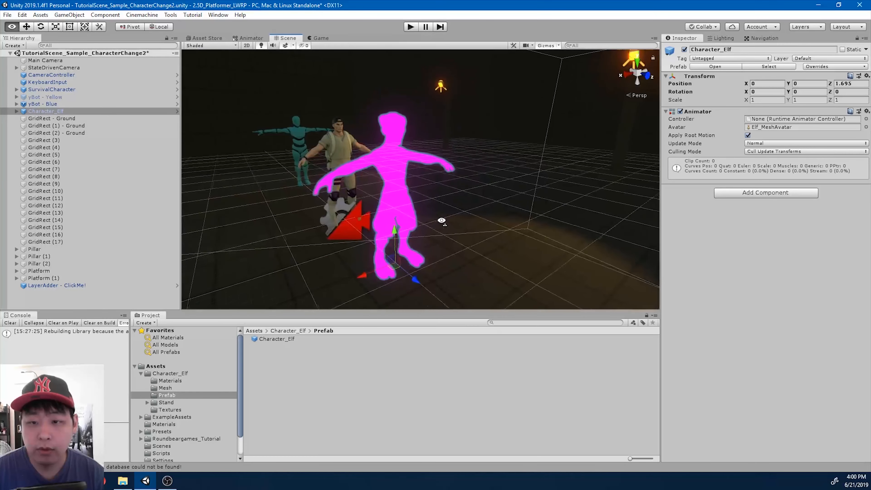
pyautogui.click(173, 380)
# Set the Character_Elf material's shader to Lightweight Render Pipeline/Lit
pyautogui.click(282, 339)
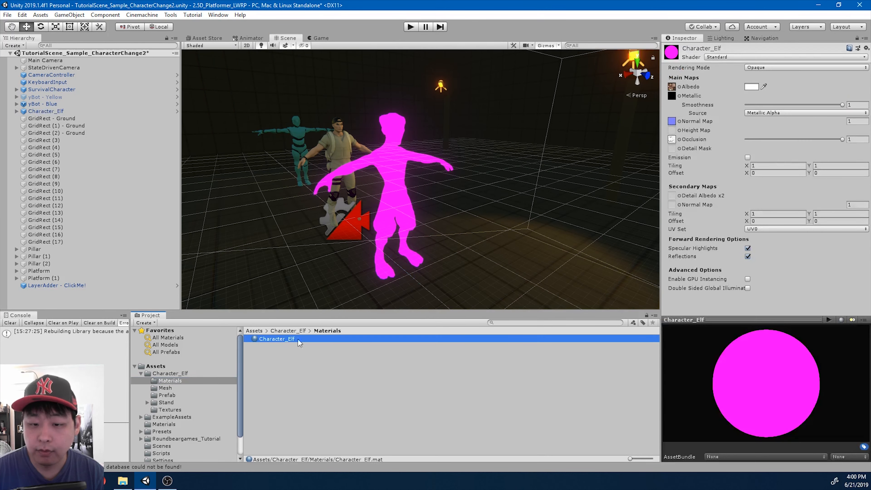
pyautogui.click(722, 57)
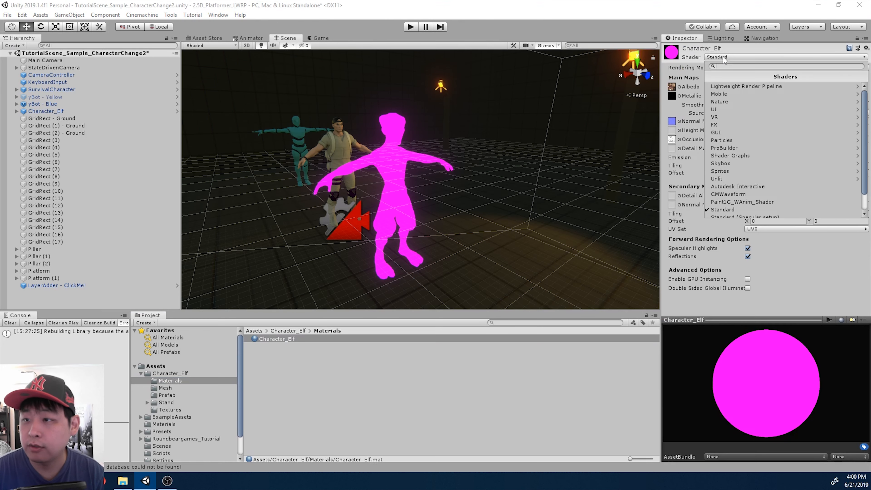
pyautogui.click(738, 86)
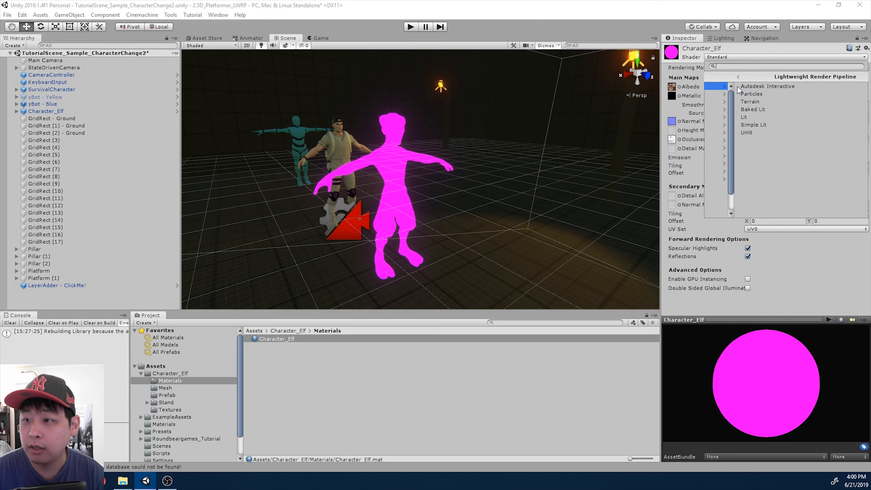
pyautogui.click(724, 118)
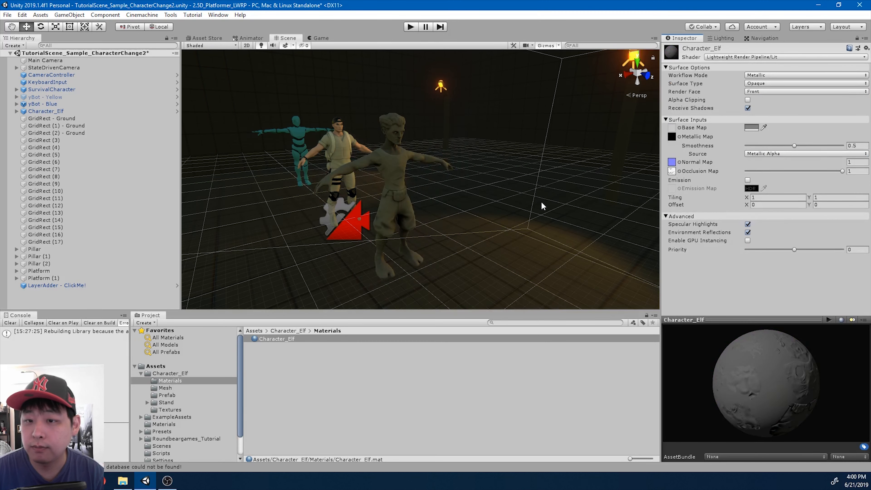
pyautogui.scroll(6, 507, 213)
pyautogui.moveTo(447, 208); pyautogui.dragTo(464, 212, button='middle')
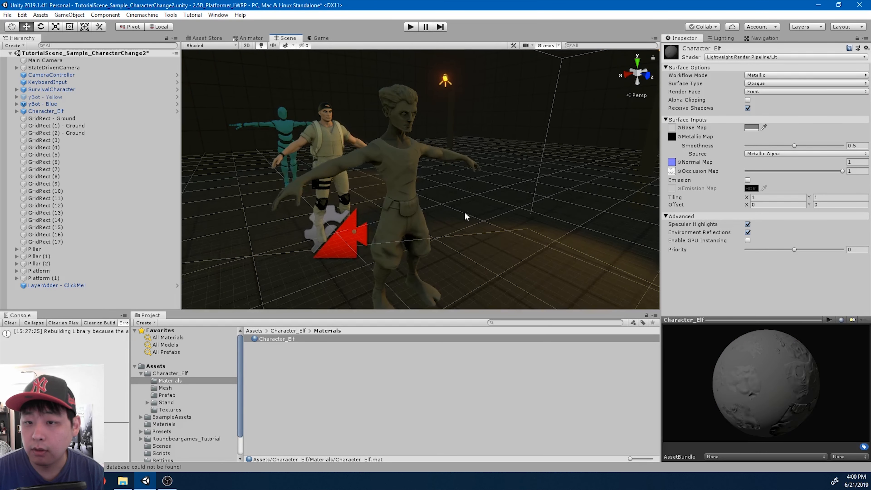
pyautogui.scroll(3, 464, 212)
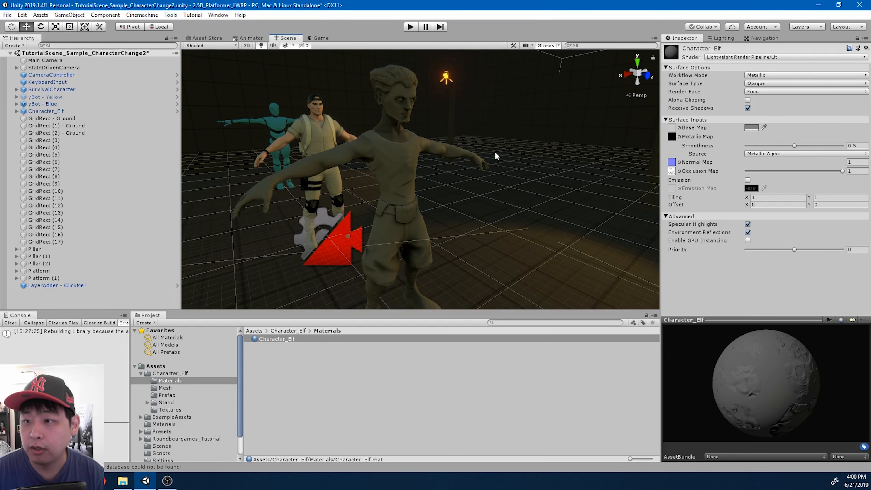
# Assign Elf_Albedo as the material's base map and lighten its tint to light grey
pyautogui.click(679, 128)
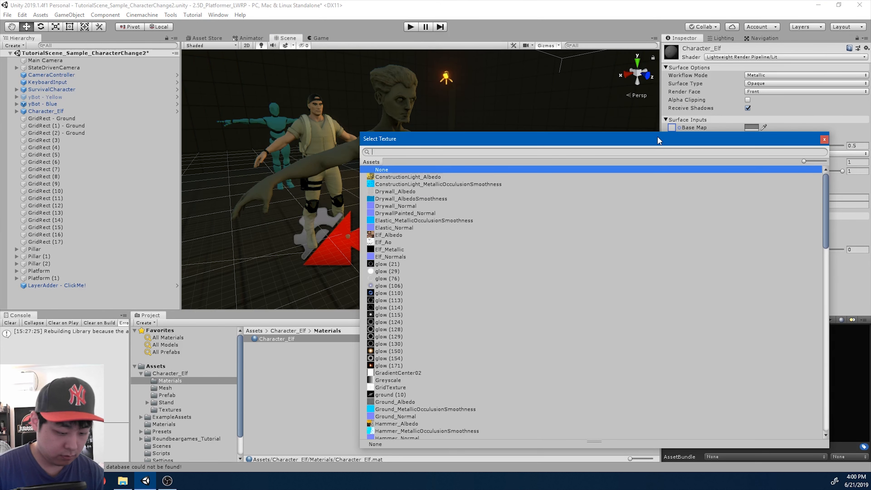
pyautogui.write('elf')
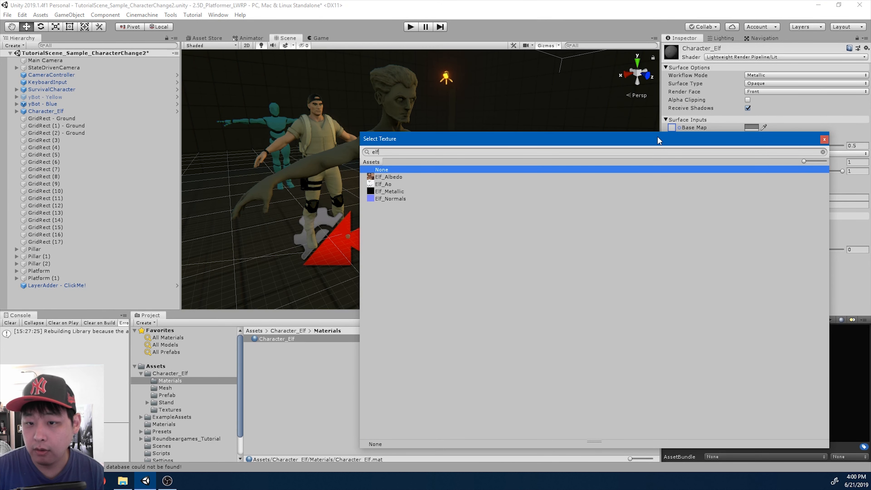
pyautogui.press('Down')
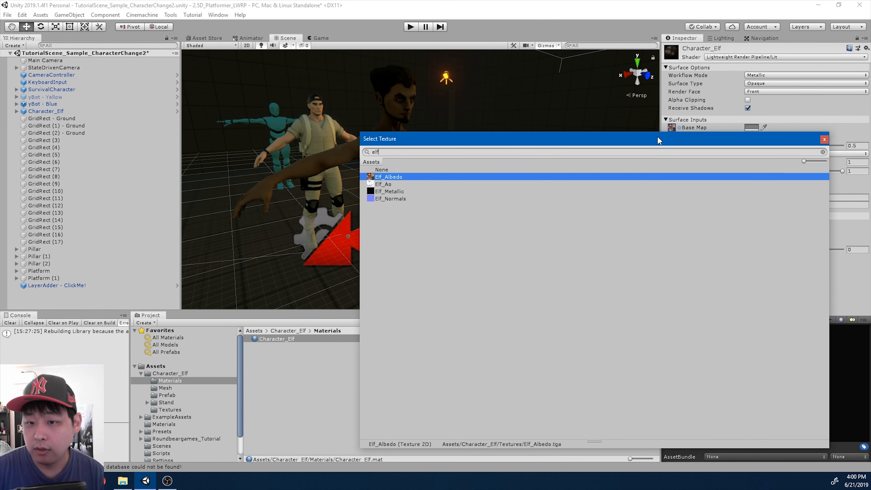
pyautogui.doubleClick(397, 177)
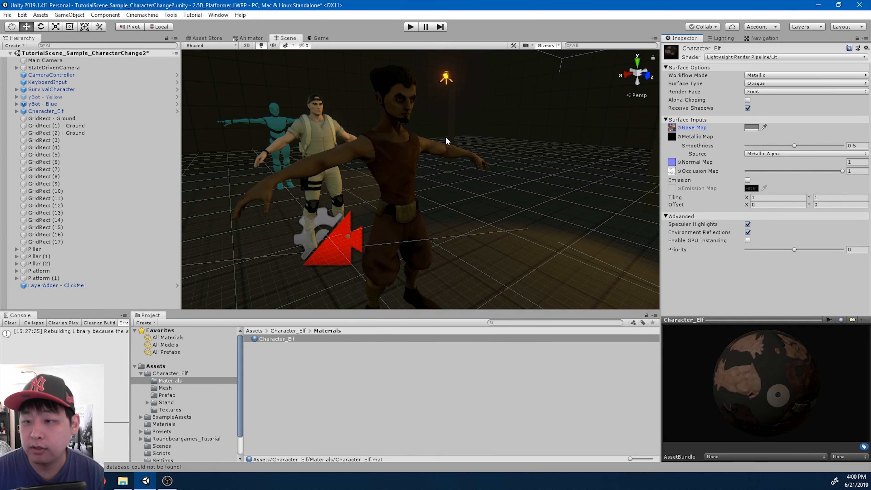
pyautogui.click(750, 128)
pyautogui.moveTo(578, 246); pyautogui.dragTo(571, 235)
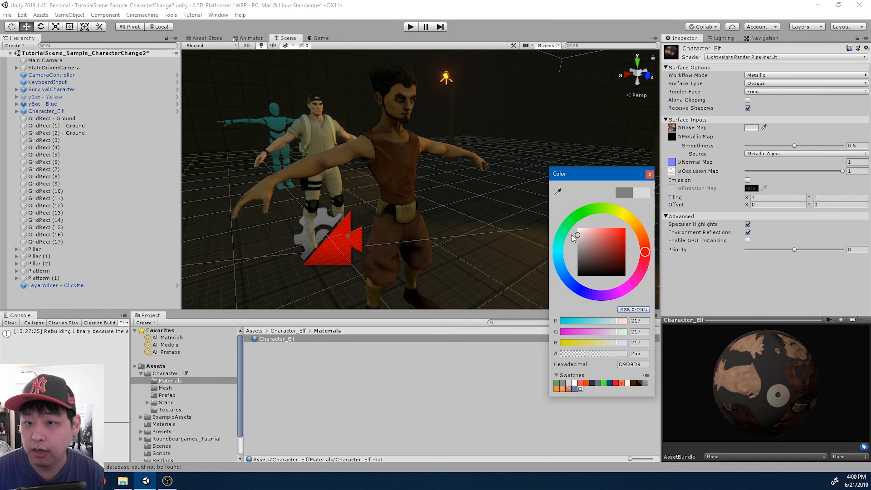
pyautogui.click(650, 174)
pyautogui.scroll(-2, 439, 190)
pyautogui.moveTo(442, 195); pyautogui.dragTo(471, 199, button='middle')
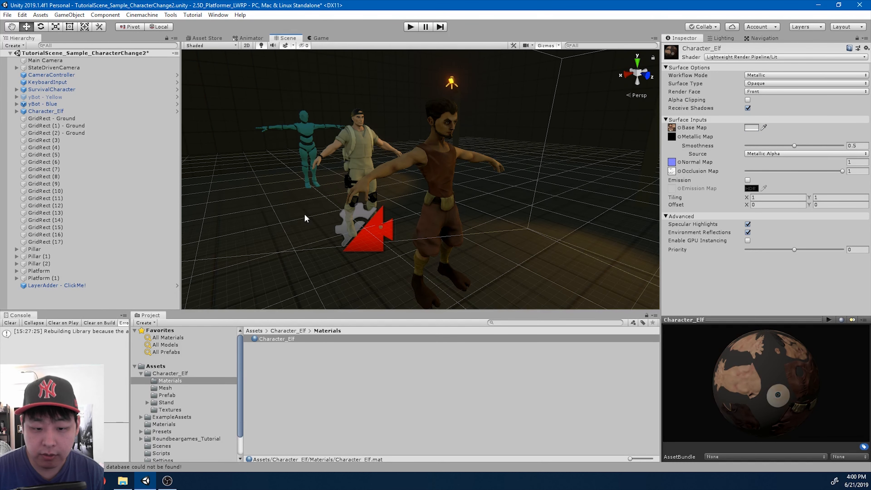
pyautogui.scroll(-3, 208, 382)
# Give the Survival Character Accessories material the survival_accessories_Albedo base map
pyautogui.click(185, 445)
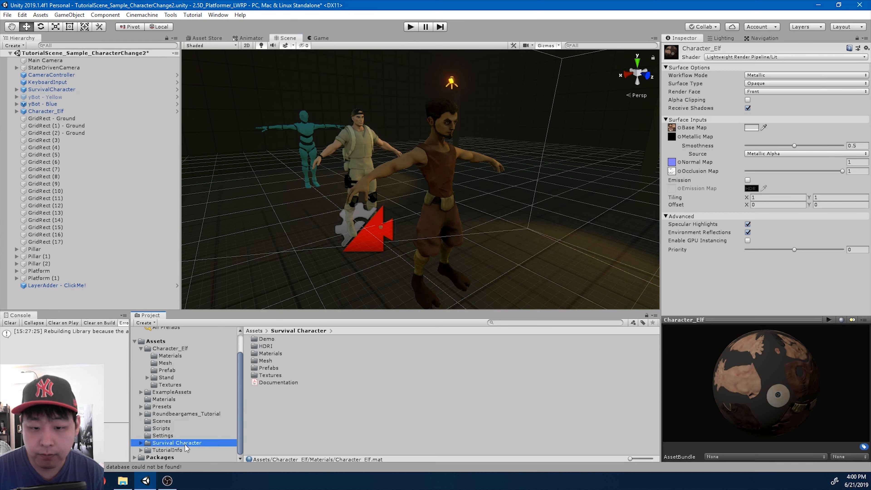
pyautogui.doubleClick(275, 354)
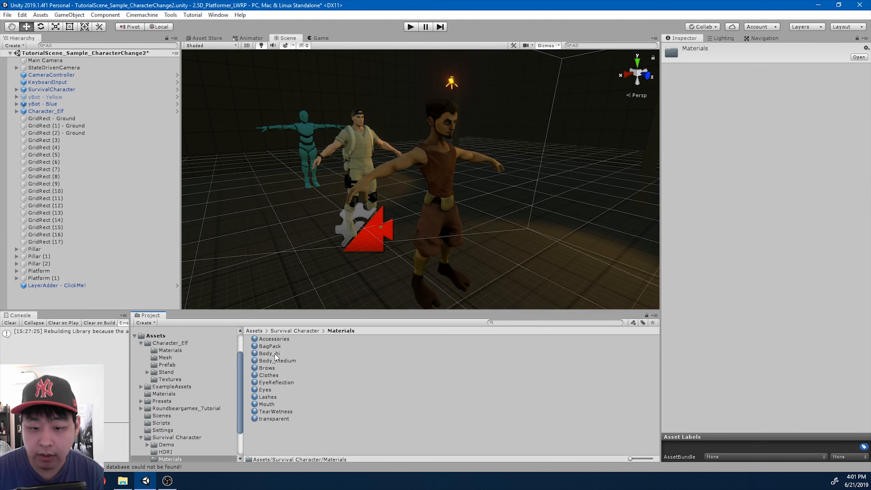
pyautogui.click(281, 340)
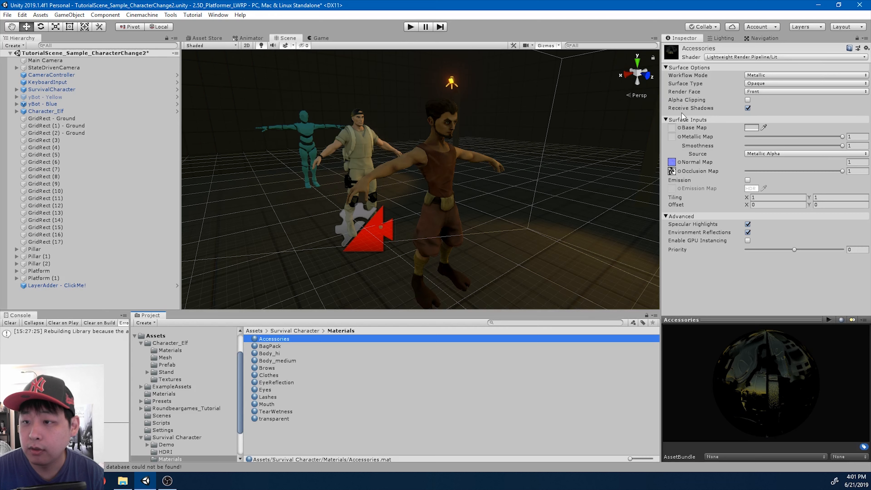
pyautogui.click(679, 128)
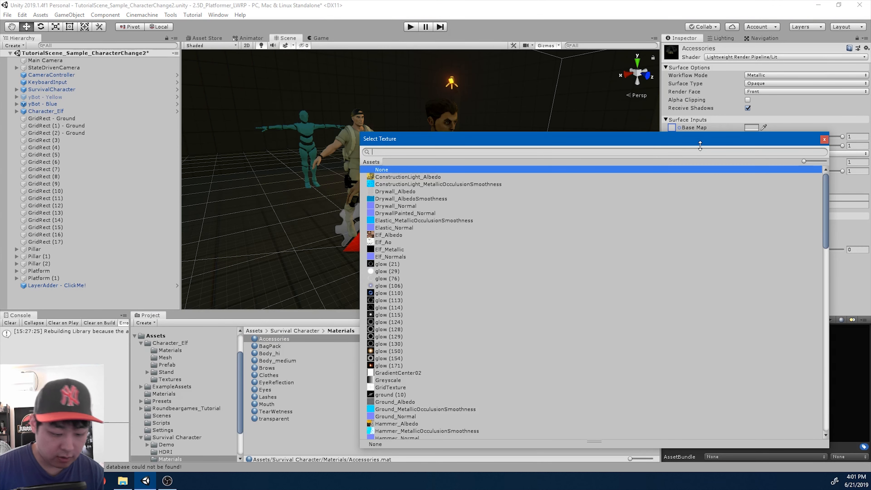
pyautogui.write('acce')
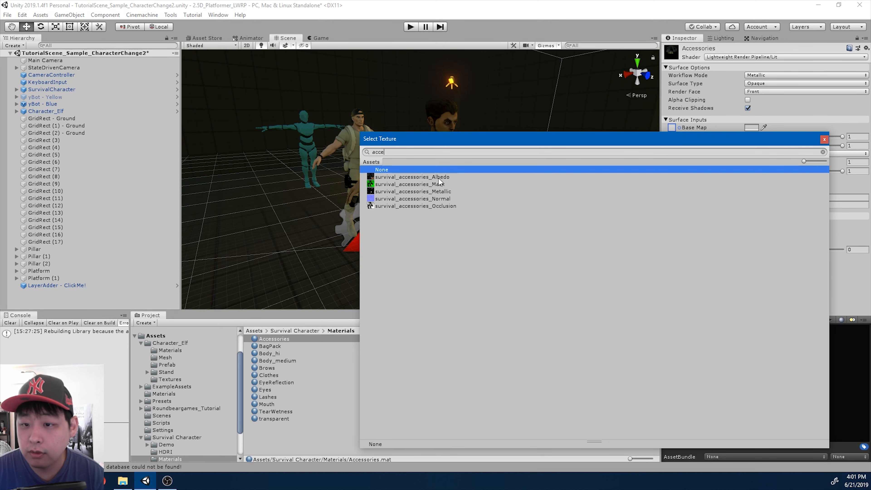
pyautogui.doubleClick(438, 177)
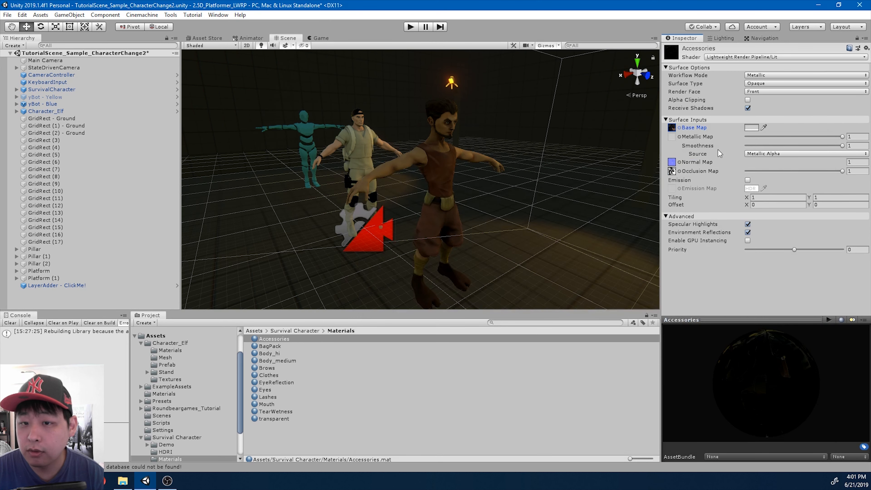
# Assign survival_BagPack_Albedo as the BagPack material's base map
pyautogui.click(279, 347)
pyautogui.click(680, 128)
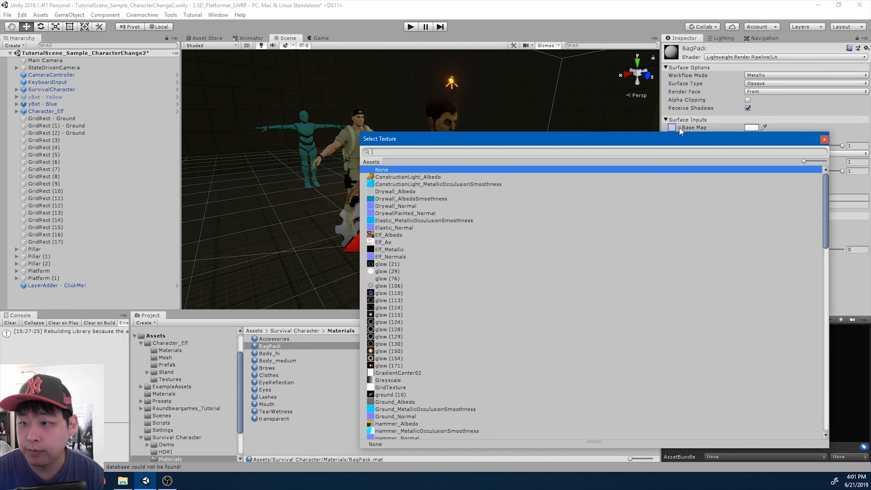
pyautogui.write('bag')
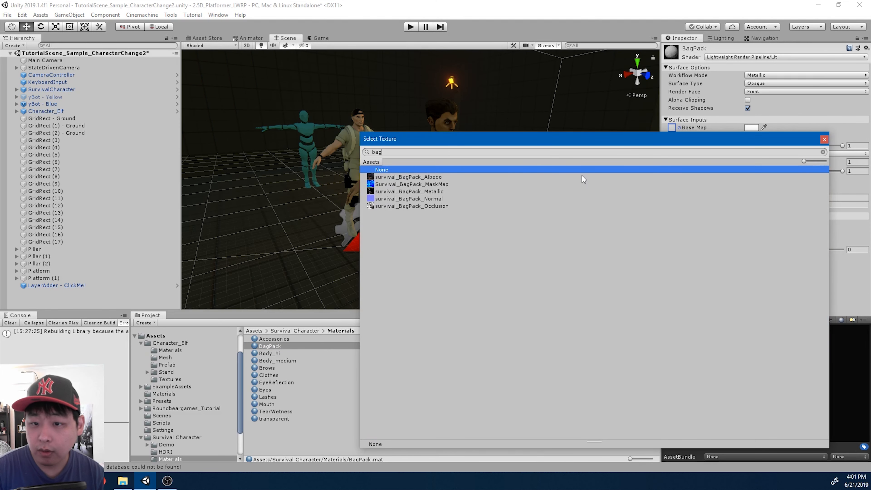
pyautogui.click(582, 177)
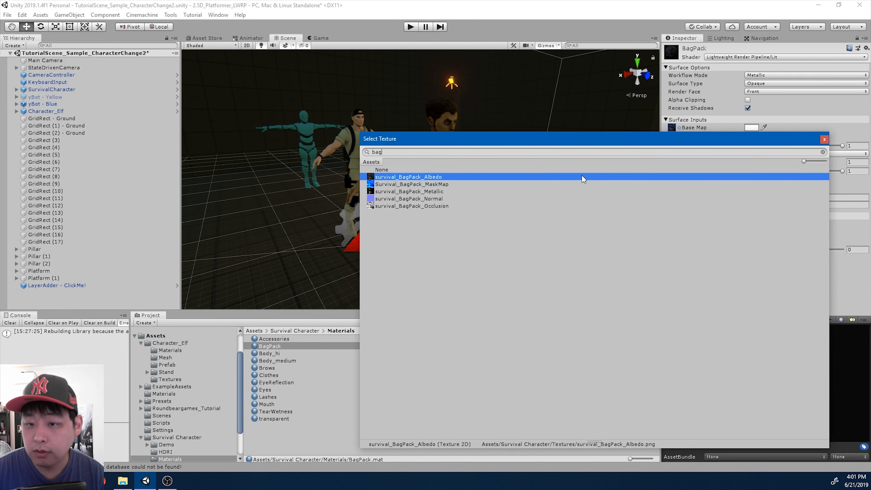
pyautogui.doubleClick(435, 177)
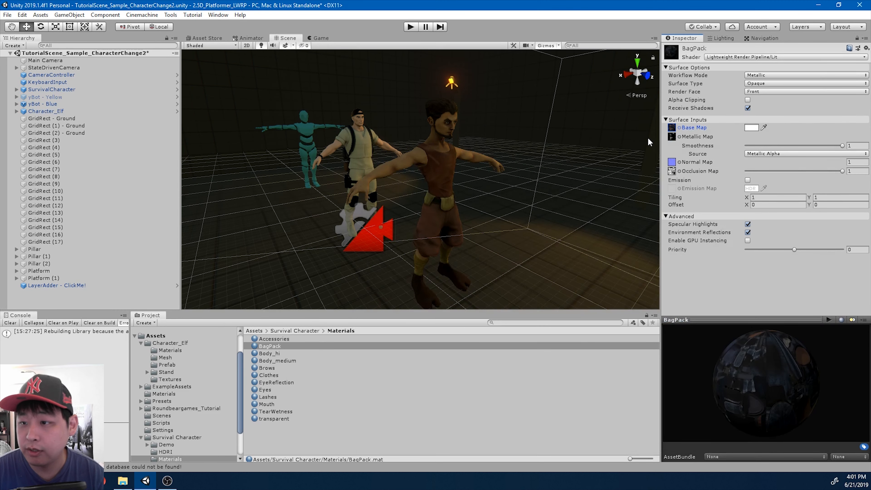
# Assign survival_body_Albedo as the Body_hi material's base map
pyautogui.click(287, 353)
pyautogui.click(679, 128)
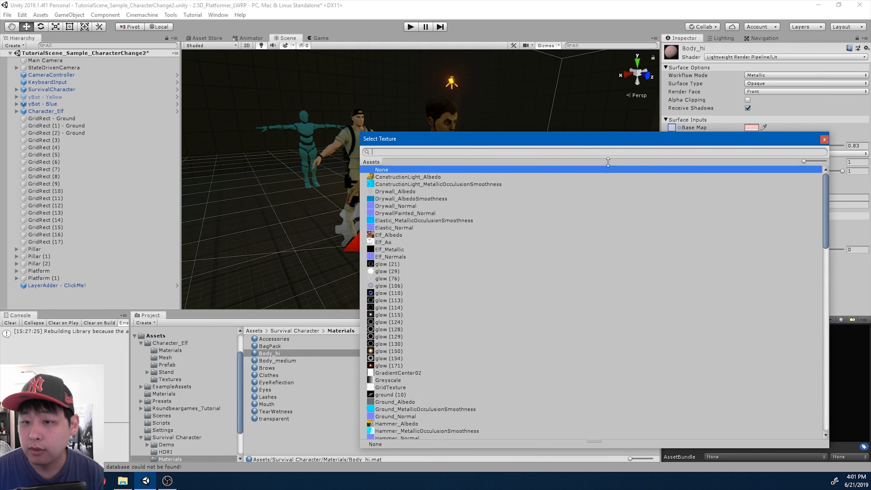
pyautogui.write('body')
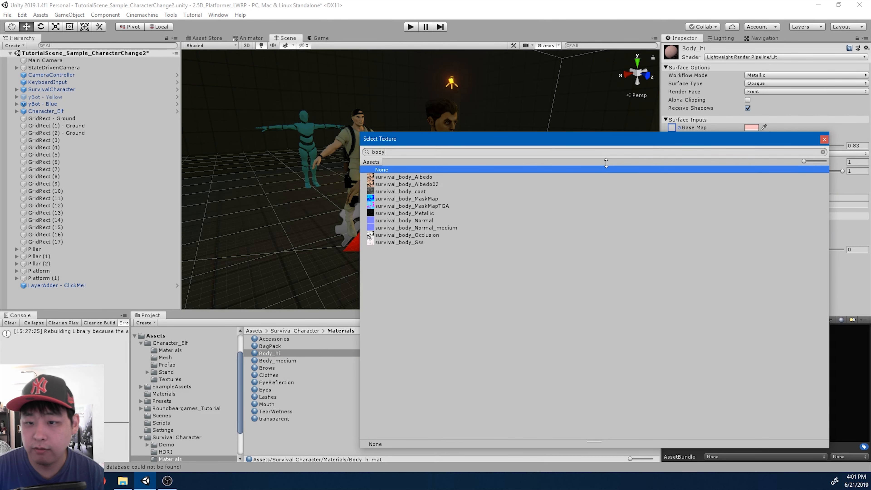
pyautogui.press('Down')
pyautogui.doubleClick(407, 178)
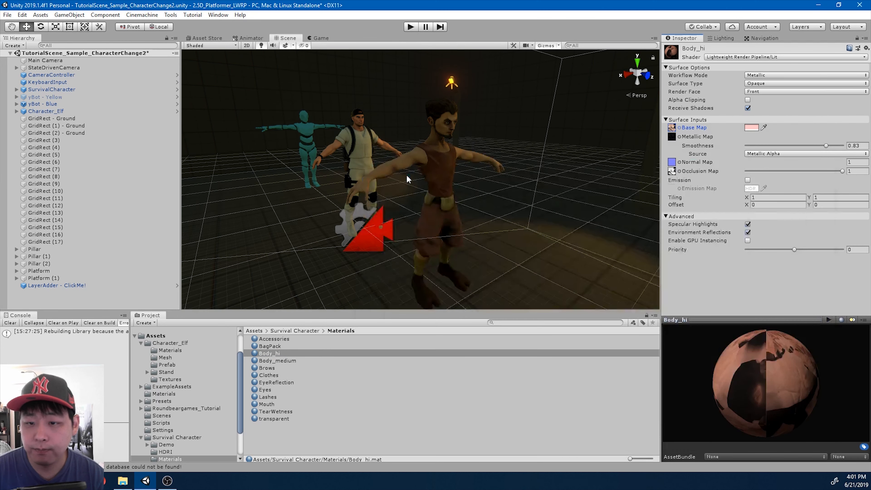
# Assign survival_Clothes_Albedo as the Clothes material's base map
pyautogui.click(283, 361)
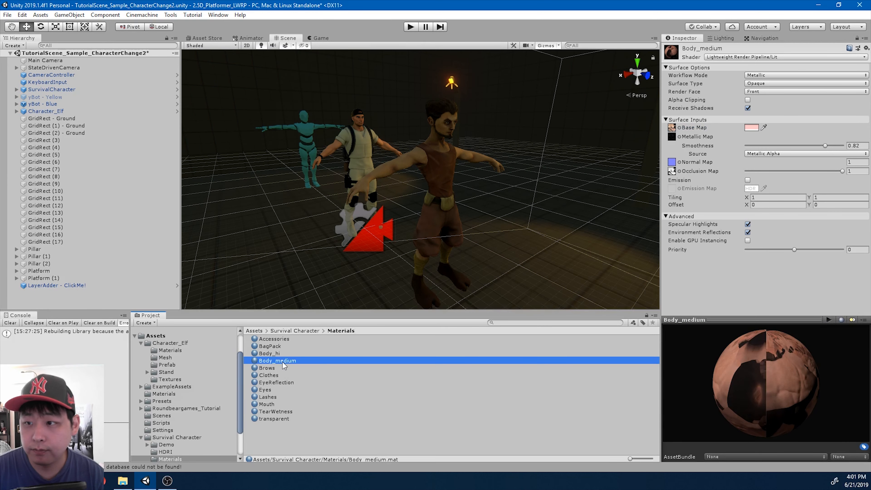
pyautogui.click(283, 370)
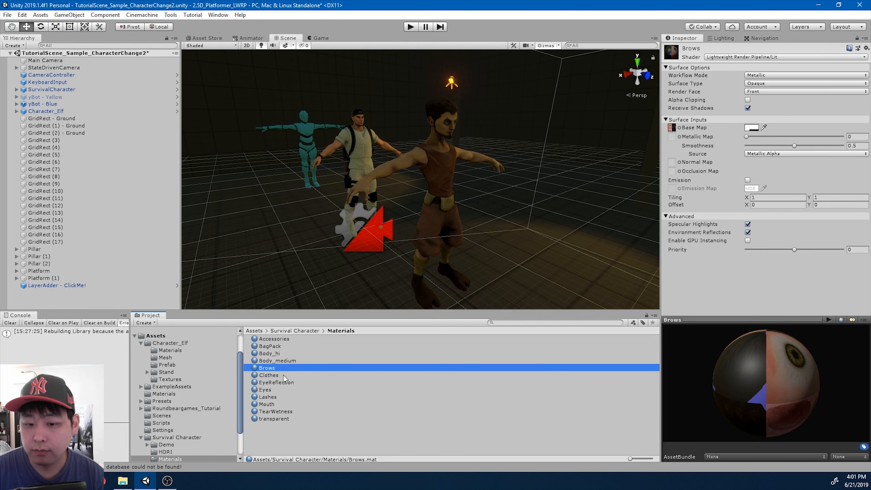
pyautogui.click(283, 375)
pyautogui.click(680, 128)
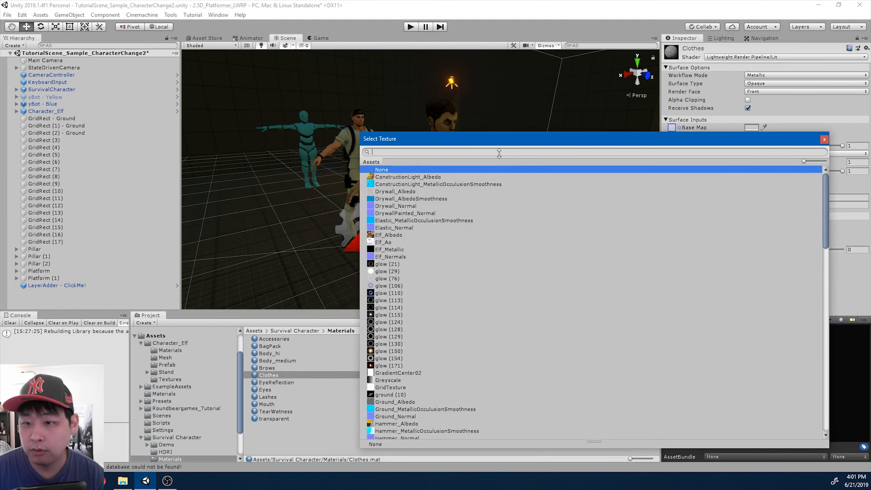
pyautogui.write('cloth')
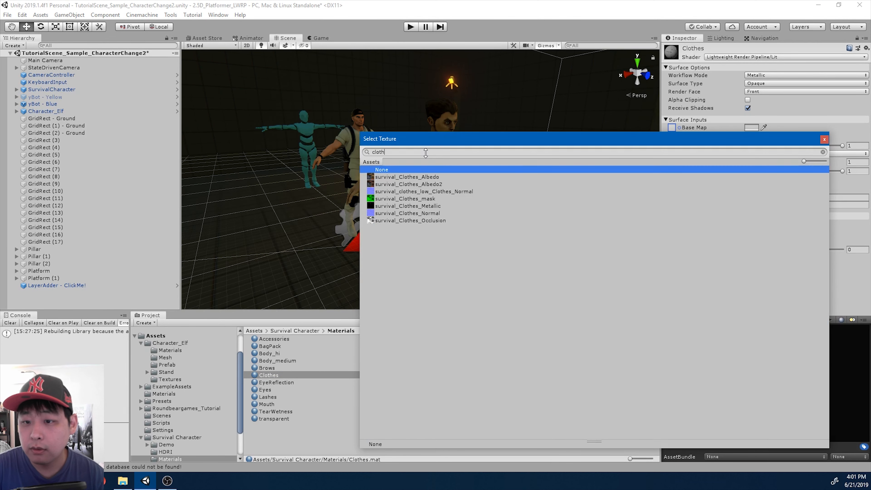
pyautogui.press('Down')
pyautogui.press('Return')
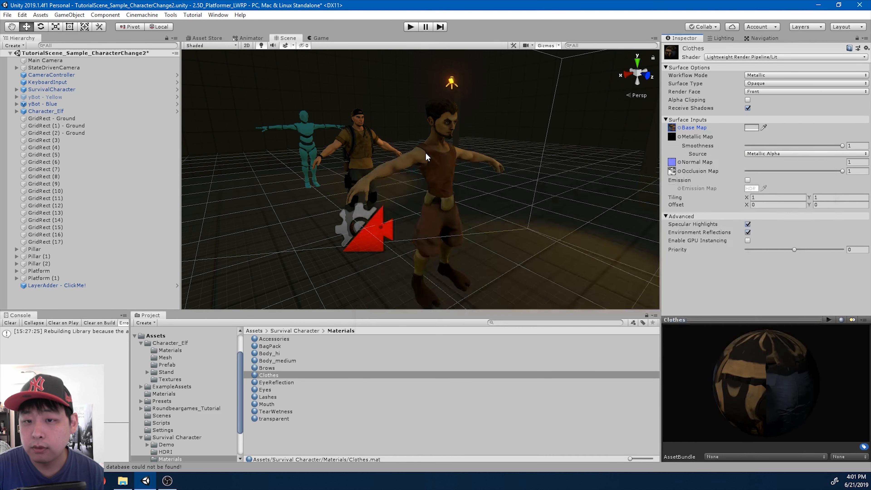
# Assign Survival_Eye_teeth_hair as the EyeReflection material's base map
pyautogui.click(280, 383)
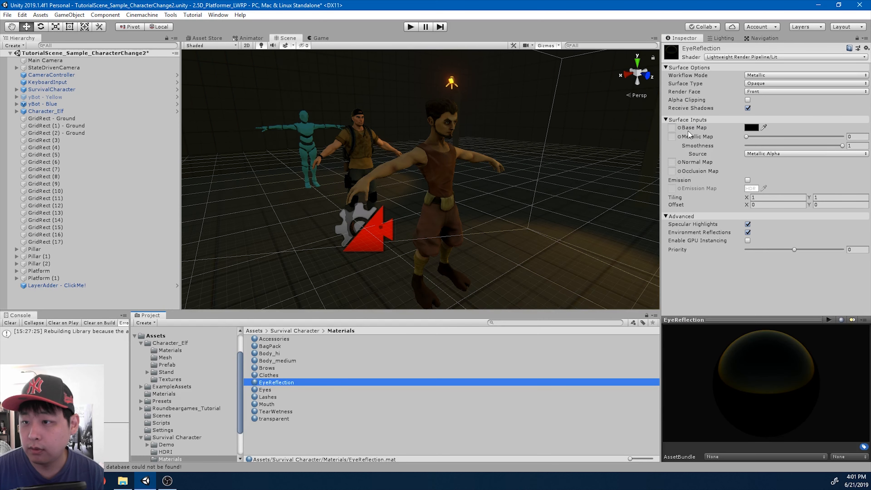
pyautogui.click(679, 128)
pyautogui.write('eye')
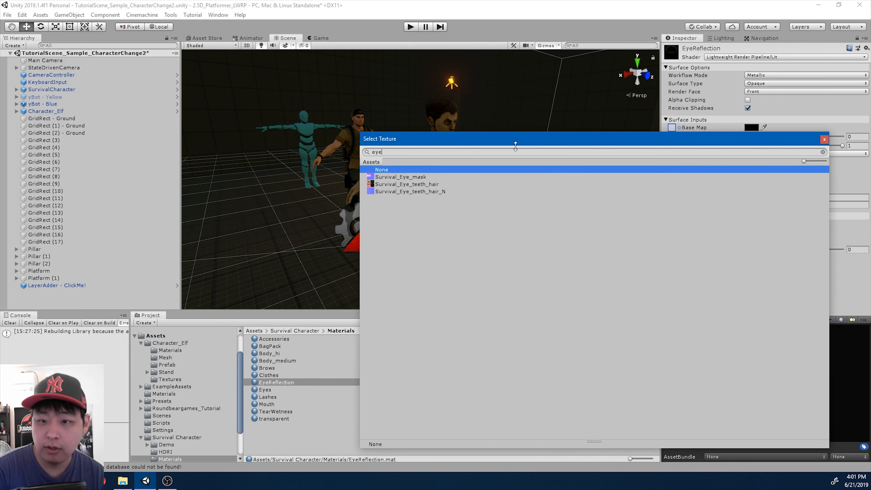
pyautogui.press('Down')
pyautogui.press('Down')
pyautogui.press('Return')
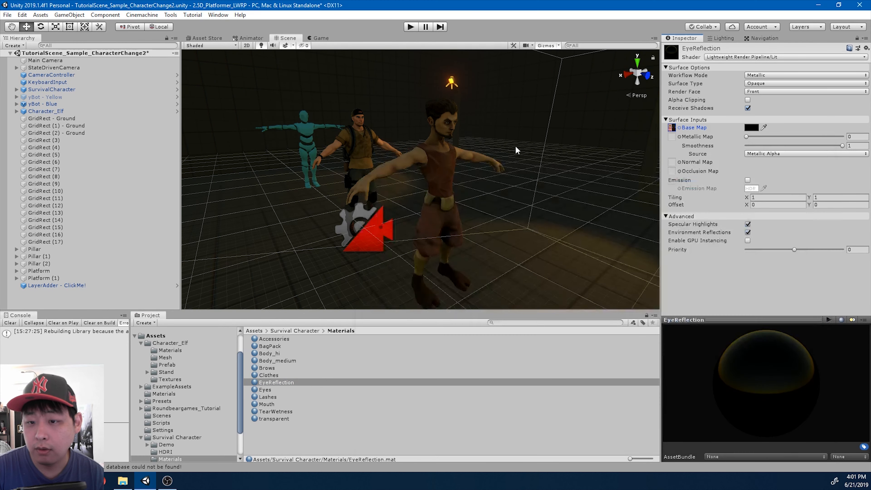
# Assign an eye texture as the Eyes material's base map
pyautogui.click(271, 390)
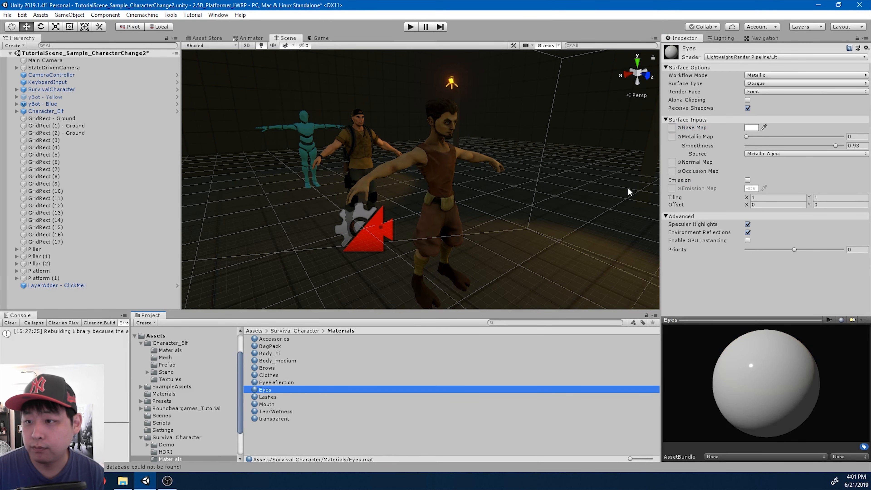
pyautogui.click(680, 127)
pyautogui.write('eye')
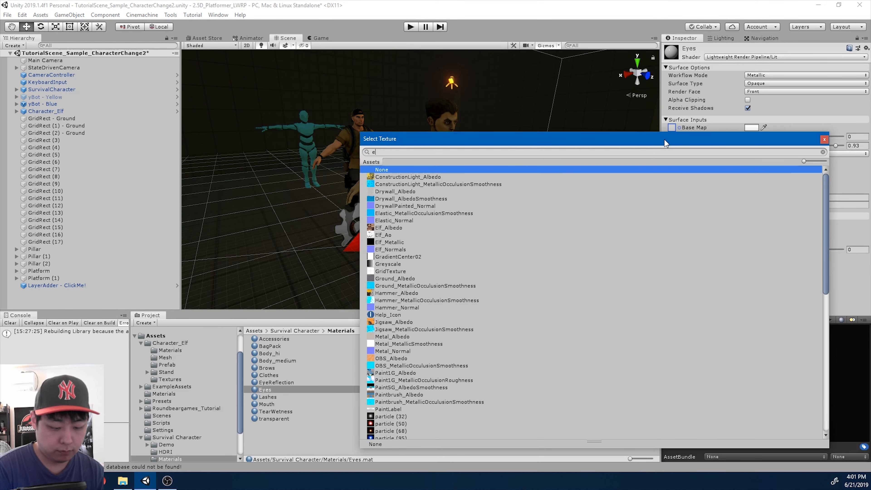
pyautogui.press('Down')
pyautogui.press('Down')
pyautogui.press('Return')
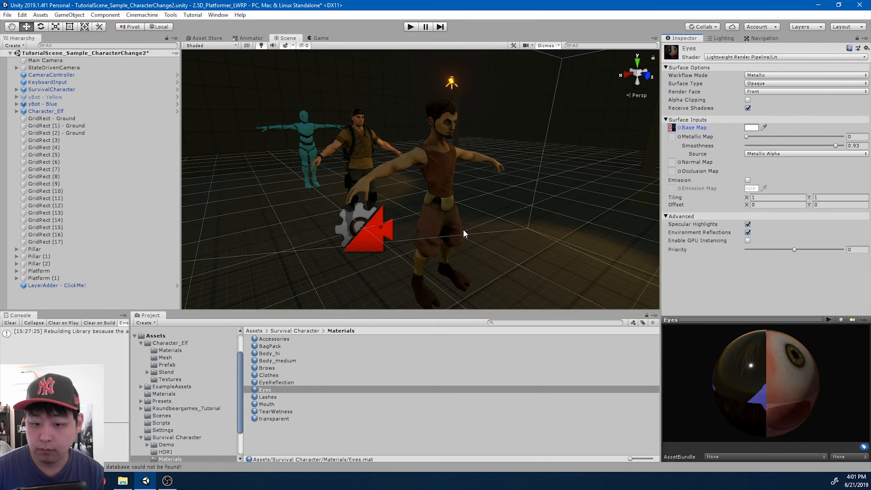
# Inspect the remaining Lashes, Mouth, TearWetness and transparent materials
pyautogui.click(283, 398)
pyautogui.click(284, 405)
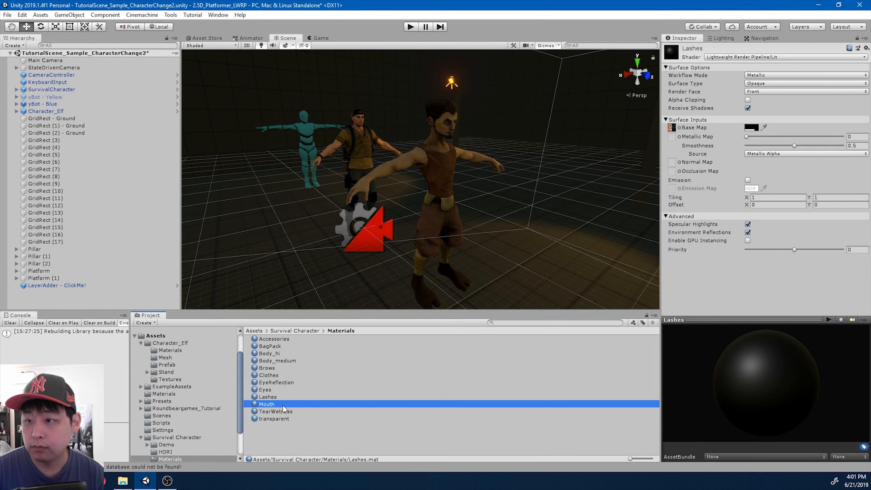
pyautogui.click(290, 411)
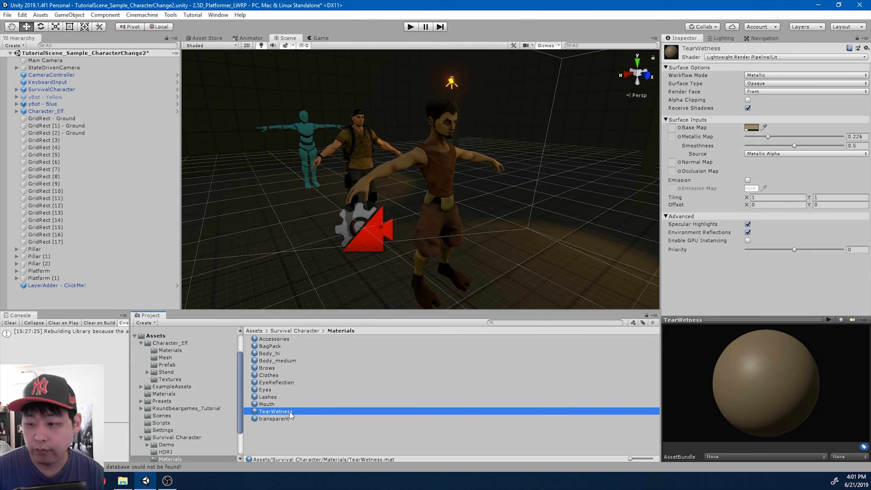
pyautogui.click(288, 420)
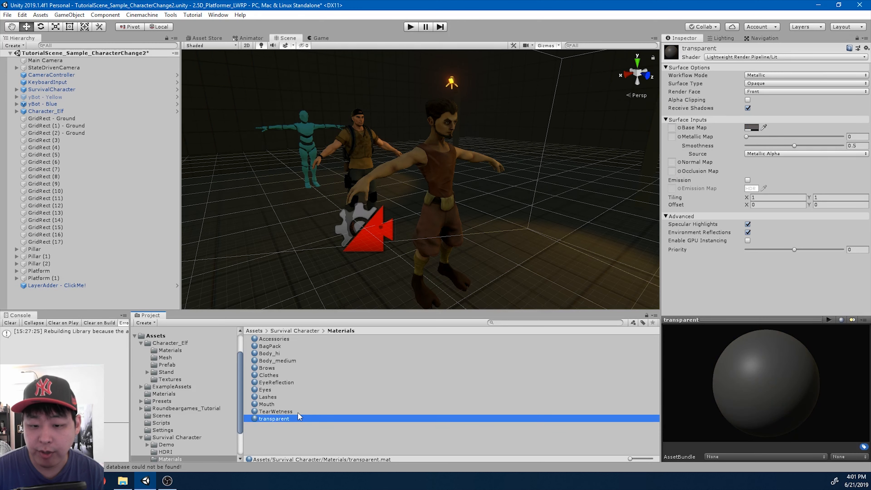
pyautogui.click(301, 411)
pyautogui.click(297, 418)
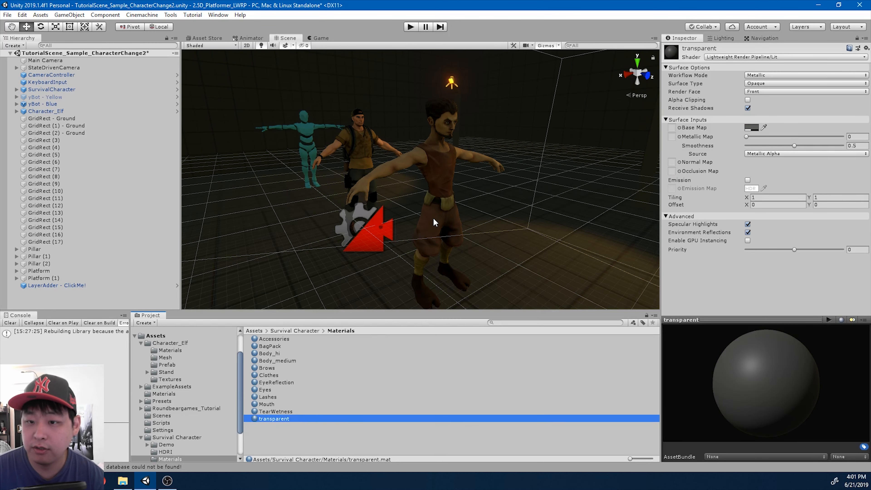
pyautogui.scroll(-3, 489, 191)
# Unpack the Character_Elf prefab completely in the Hierarchy
pyautogui.keyDown('alt'); pyautogui.moveTo(489, 192); pyautogui.dragTo(516, 191); pyautogui.keyUp('alt')
pyautogui.scroll(3, 517, 190)
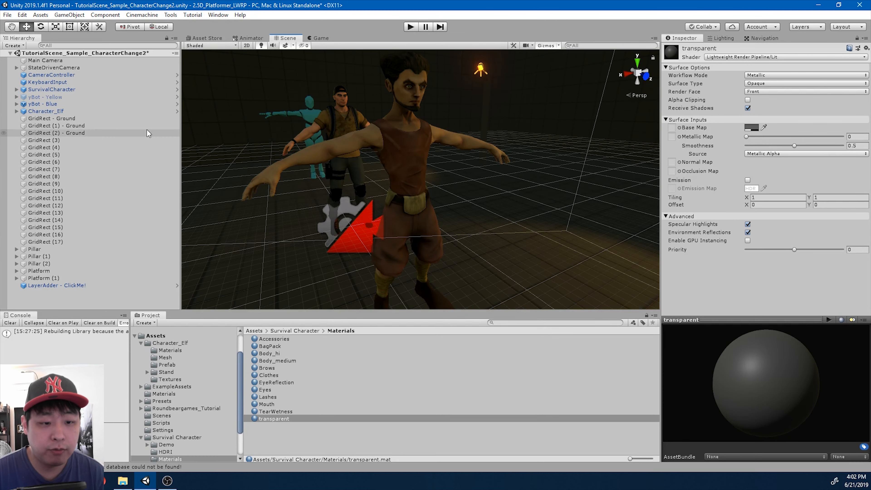
pyautogui.rightClick(56, 111)
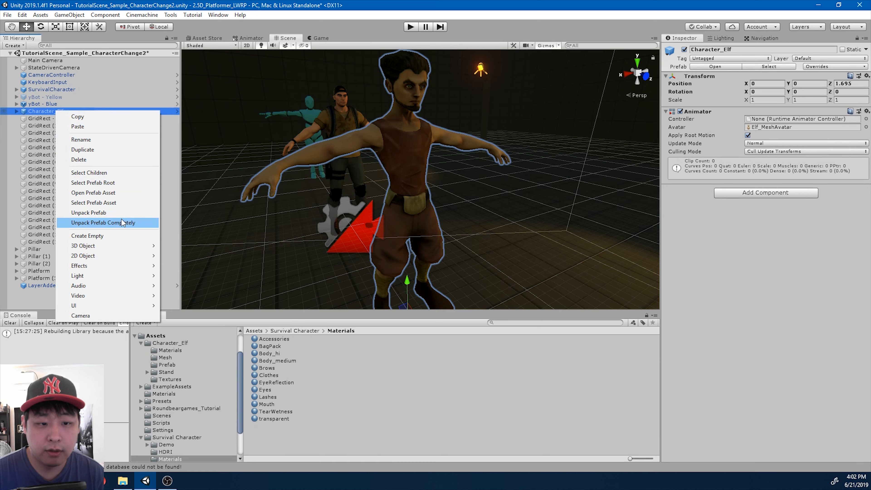
pyautogui.click(124, 223)
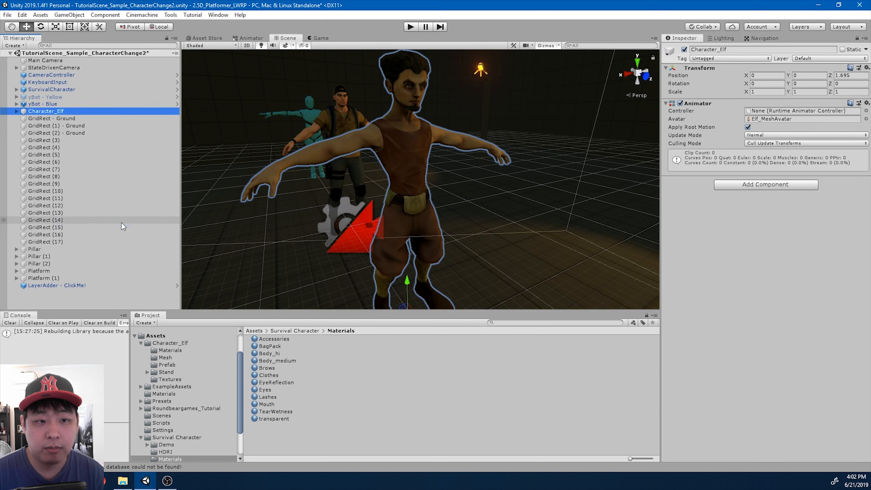
# Open the 3D Object > Ragdoll wizard for Character_Elf and move it beside the elf
pyautogui.rightClick(118, 115)
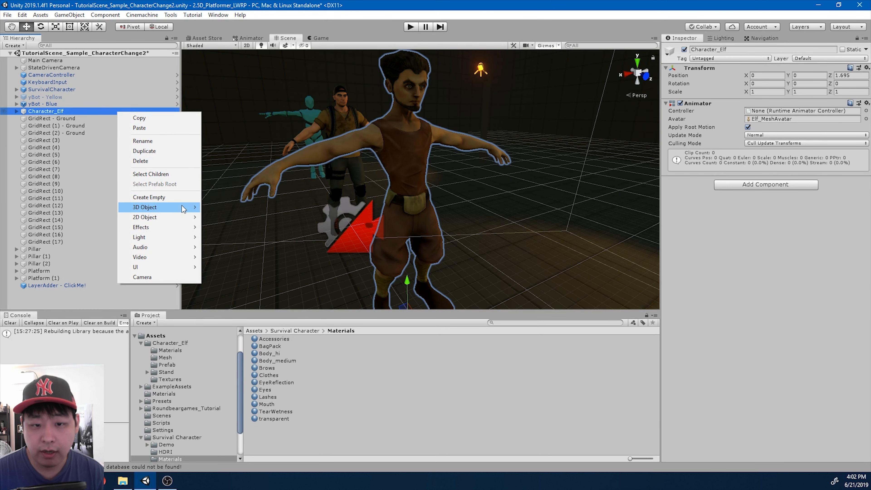
pyautogui.moveTo(192, 207)
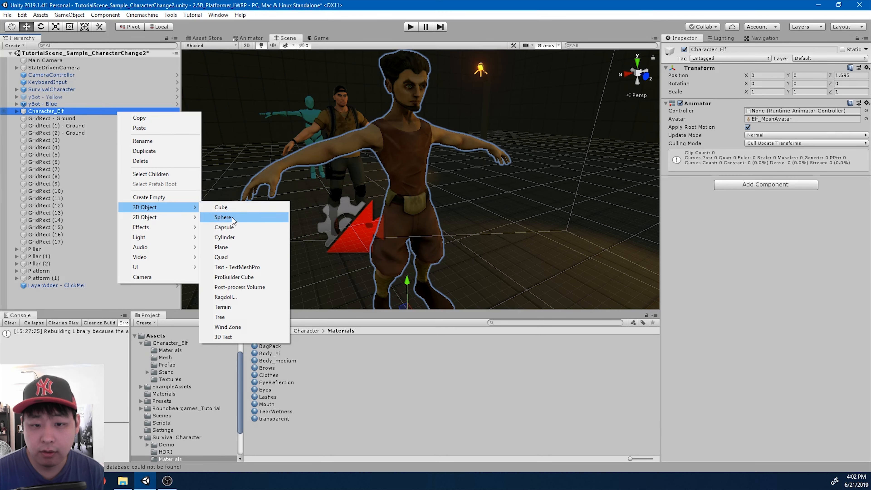
pyautogui.click(247, 297)
pyautogui.moveTo(513, 84); pyautogui.dragTo(576, 80)
pyautogui.keyDown('alt'); pyautogui.moveTo(326, 154); pyautogui.dragTo(361, 148); pyautogui.keyUp('alt')
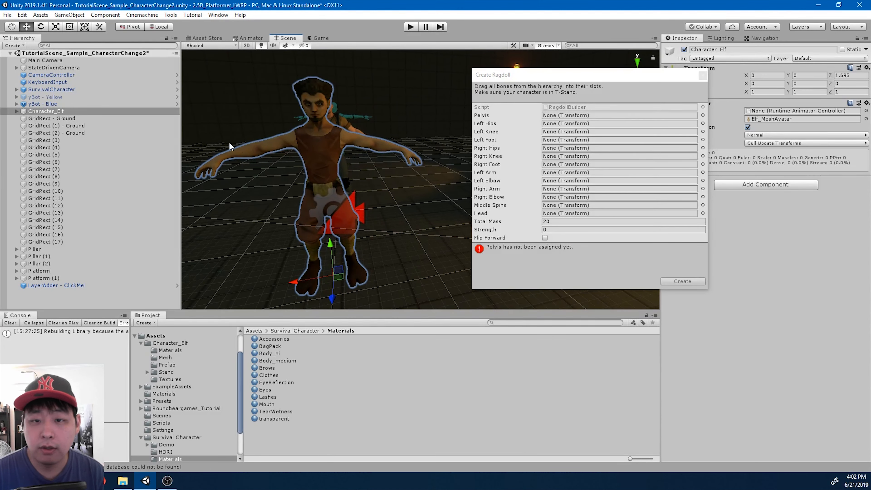
# Expand the elf's Bip001 skeleton and assign Bip001 Pelvis as the ragdoll pelvis
pyautogui.click(49, 111)
pyautogui.press('Right')
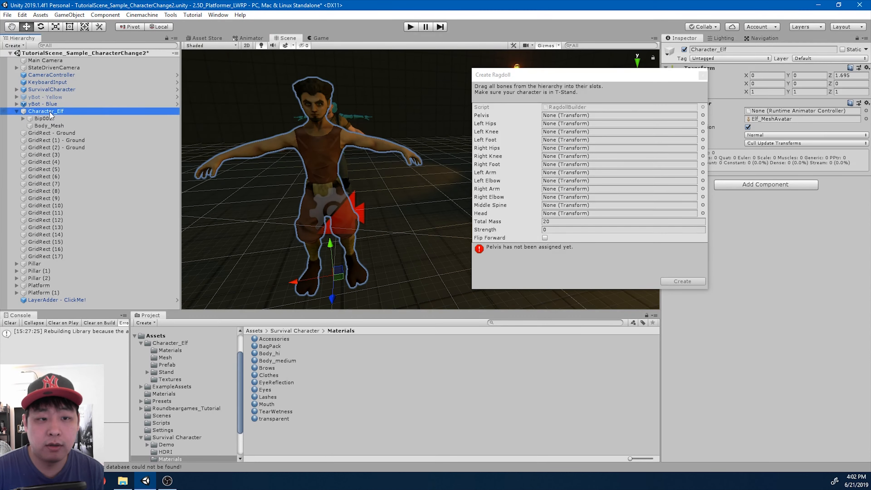
pyautogui.press('Down')
pyautogui.press('Right')
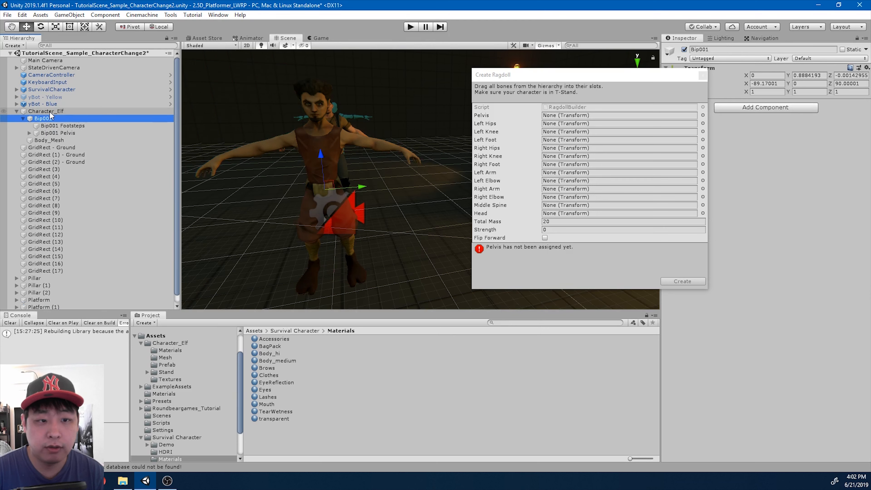
pyautogui.press('Down')
pyautogui.press('Down')
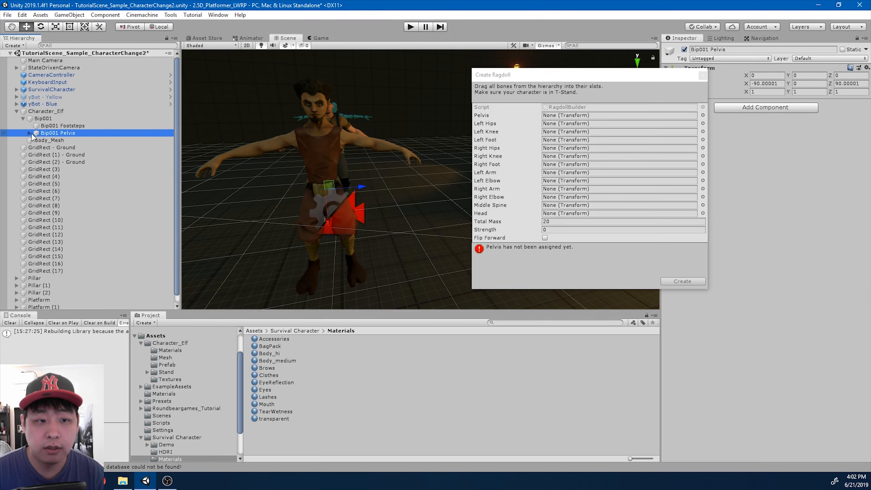
pyautogui.press('Right')
pyautogui.moveTo(66, 138); pyautogui.dragTo(558, 116)
# Assign Bip001 L Thigh, L Calf and L Foot as left hip, knee and foot
pyautogui.click(58, 140)
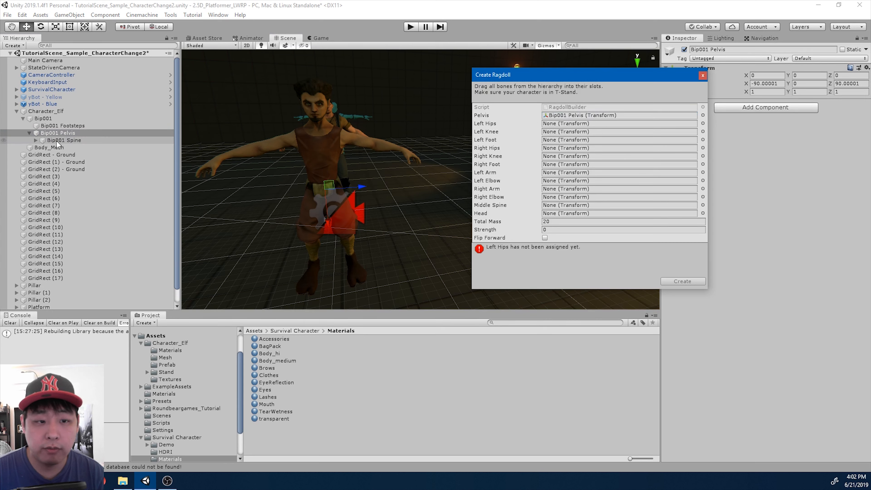
pyautogui.click(35, 140)
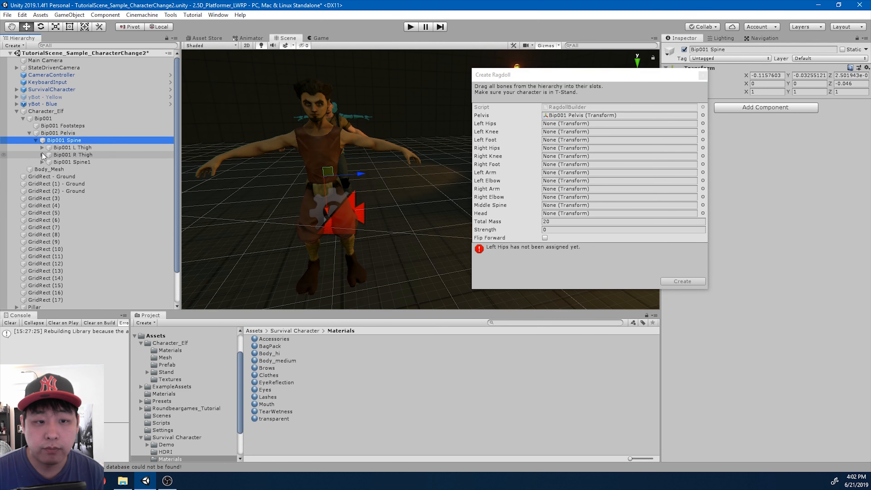
pyautogui.click(42, 147)
pyautogui.click(85, 149)
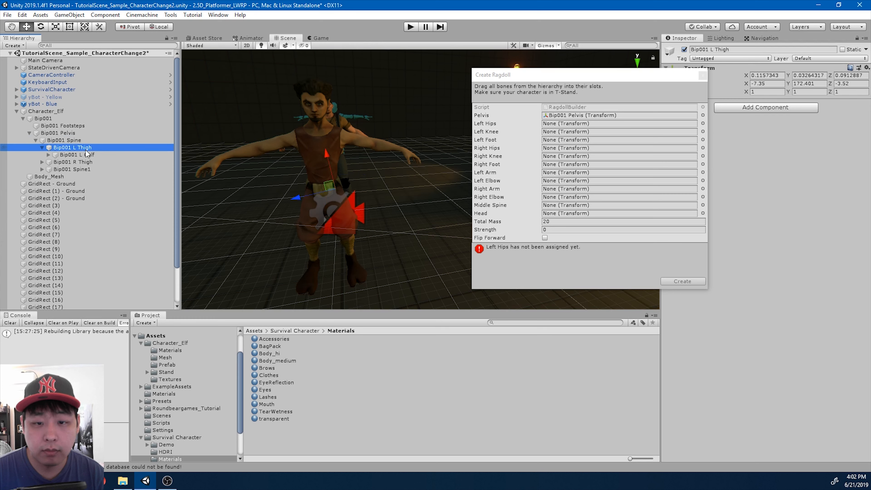
pyautogui.moveTo(82, 151); pyautogui.dragTo(97, 152)
pyautogui.moveTo(507, 132); pyautogui.dragTo(556, 127)
pyautogui.click(92, 155)
pyautogui.moveTo(92, 159); pyautogui.dragTo(494, 135)
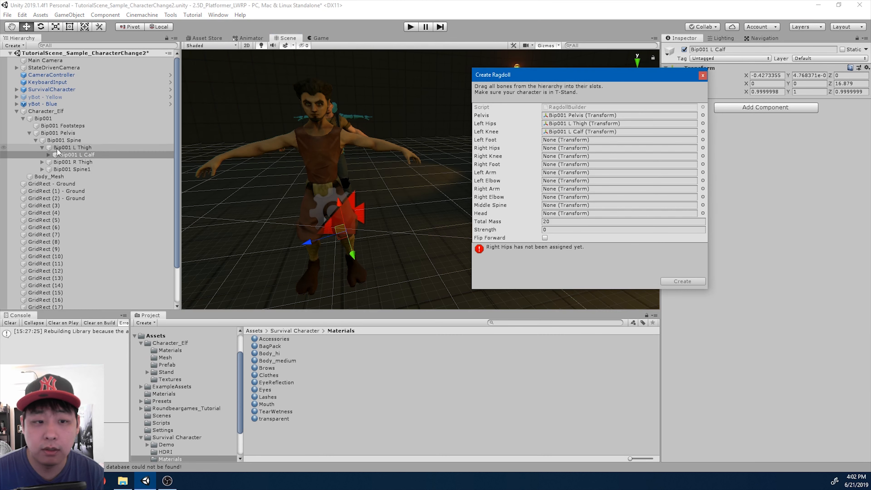
pyautogui.click(48, 154)
pyautogui.click(94, 163)
pyautogui.moveTo(94, 166); pyautogui.dragTo(574, 143)
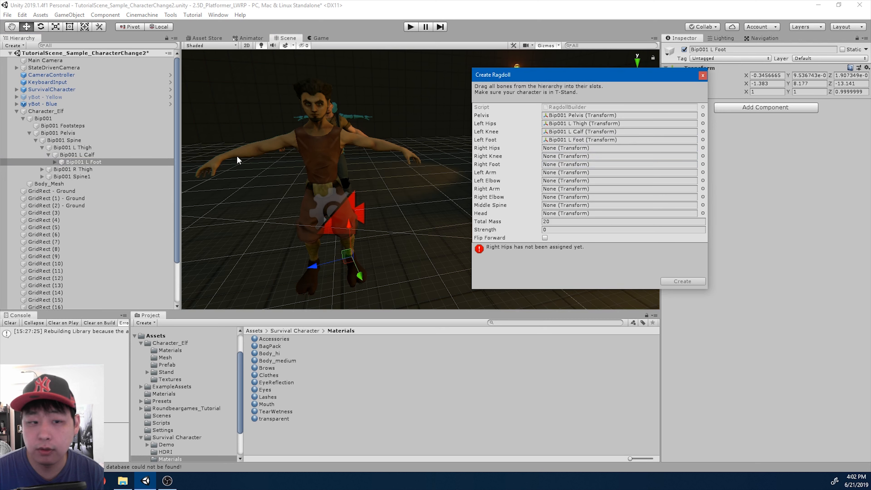
# Assign Bip001 R Thigh, R Calf and R Foot as right hip, knee and foot
pyautogui.click(42, 169)
pyautogui.moveTo(73, 169); pyautogui.dragTo(599, 154)
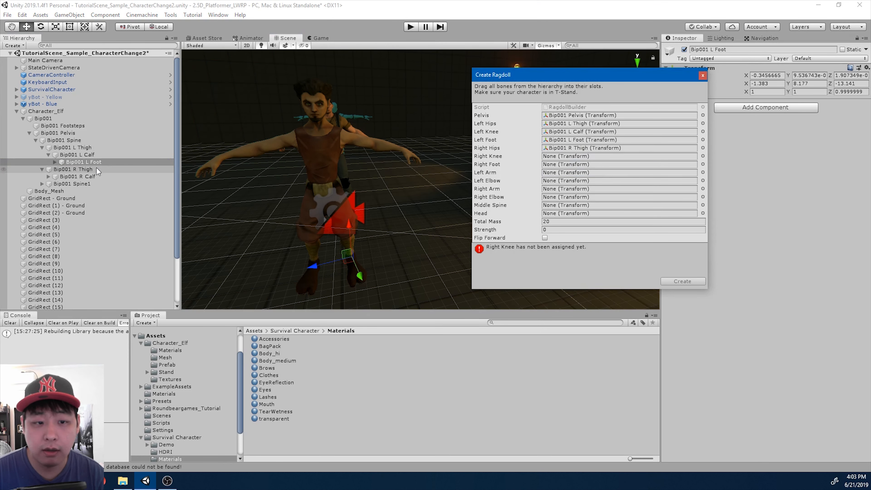
pyautogui.click(88, 178)
pyautogui.moveTo(88, 179); pyautogui.dragTo(567, 162)
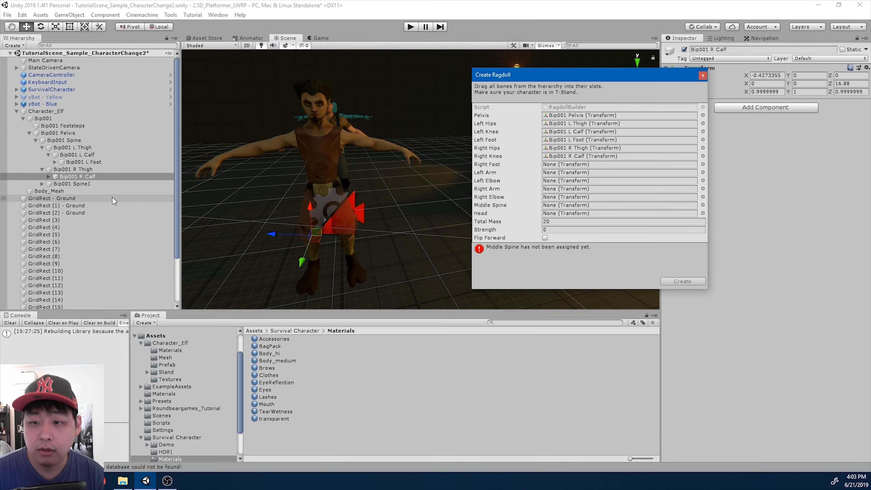
pyautogui.click(48, 177)
pyautogui.moveTo(84, 184); pyautogui.dragTo(566, 164)
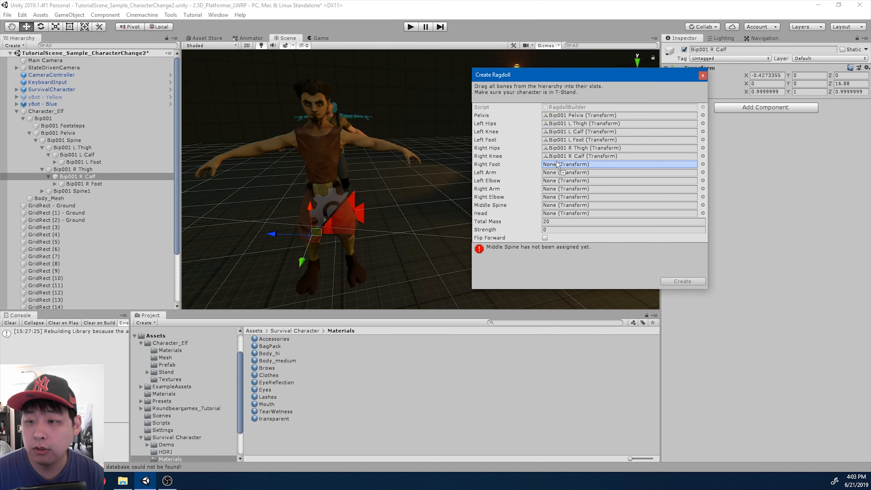
# Assign Bip001 L UpperArm and L Forearm as the left arm and elbow
pyautogui.click(42, 191)
pyautogui.click(49, 198)
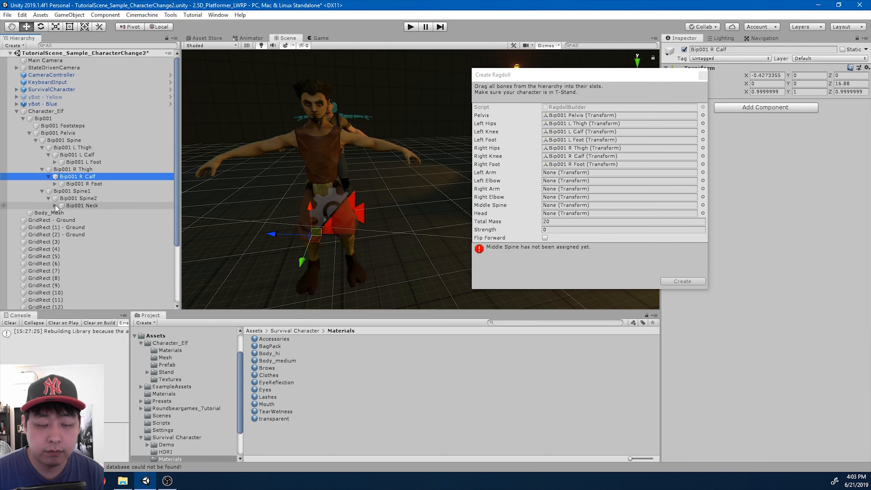
pyautogui.click(54, 205)
pyautogui.click(60, 220)
pyautogui.click(104, 221)
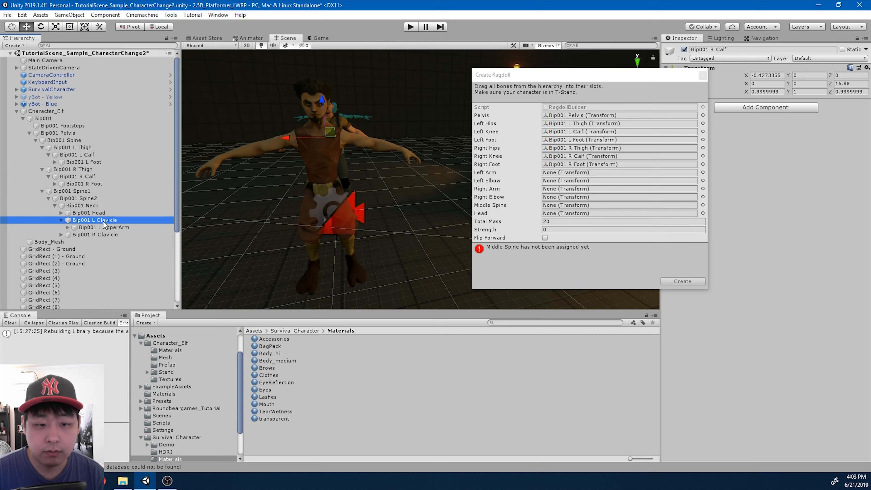
pyautogui.click(114, 227)
pyautogui.moveTo(114, 229); pyautogui.dragTo(551, 173)
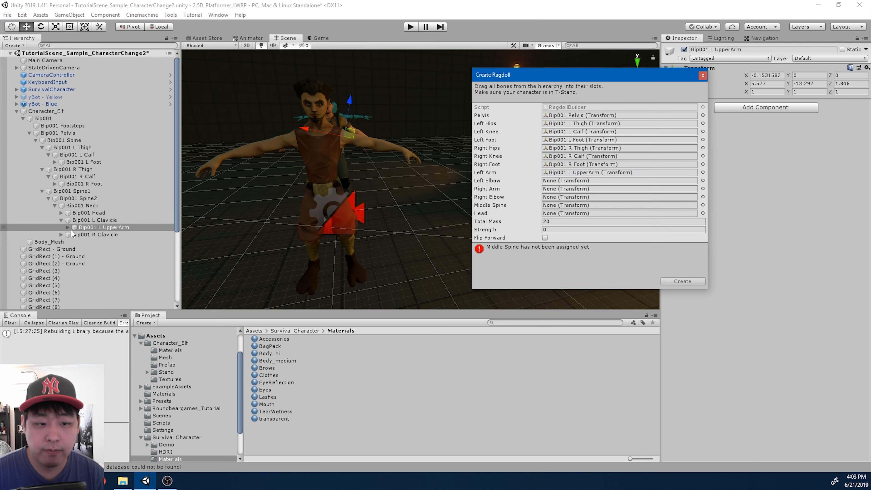
pyautogui.click(67, 227)
pyautogui.click(105, 235)
pyautogui.moveTo(119, 239); pyautogui.dragTo(555, 182)
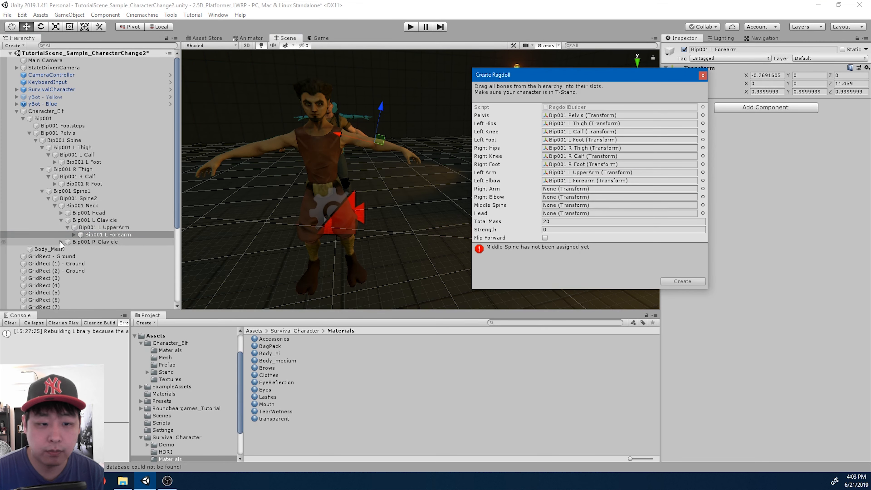
# Assign Bip001 R UpperArm and R Forearm as the right arm and elbow
pyautogui.click(61, 241)
pyautogui.scroll(-1, 62, 242)
pyautogui.click(68, 222)
pyautogui.click(116, 222)
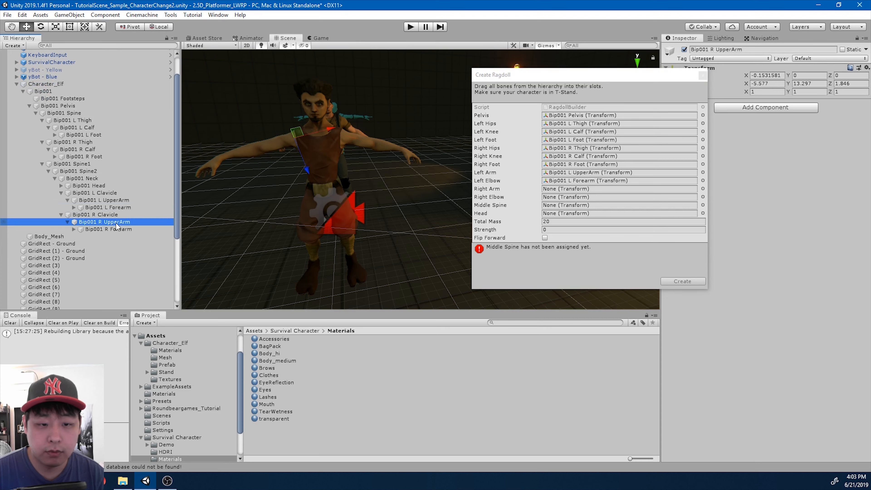
pyautogui.moveTo(123, 227); pyautogui.dragTo(546, 190)
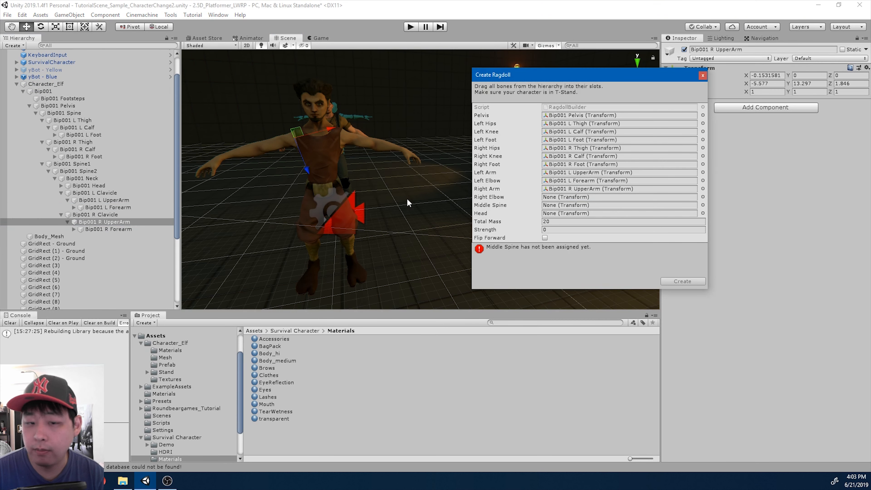
pyautogui.moveTo(122, 231); pyautogui.dragTo(551, 203)
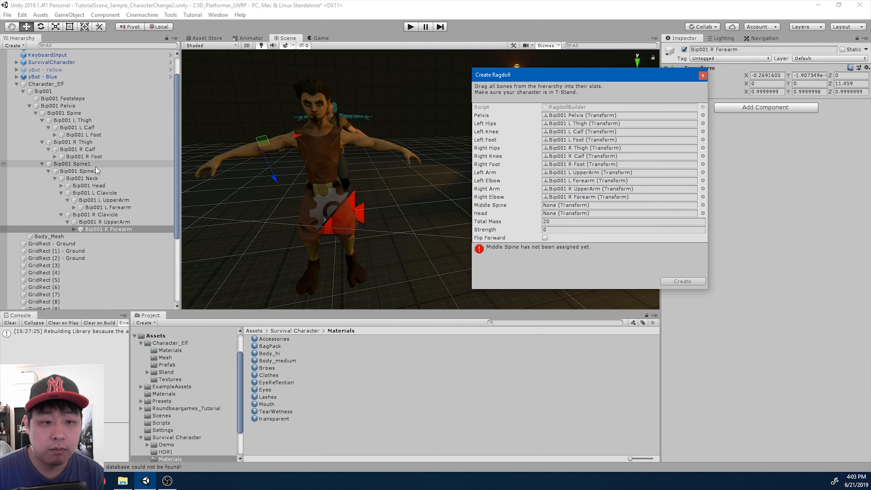
# Assign Bip001 Spine1 as middle spine and Bip001 Head as head, then check the slots
pyautogui.moveTo(87, 166); pyautogui.dragTo(566, 209)
pyautogui.click(100, 186)
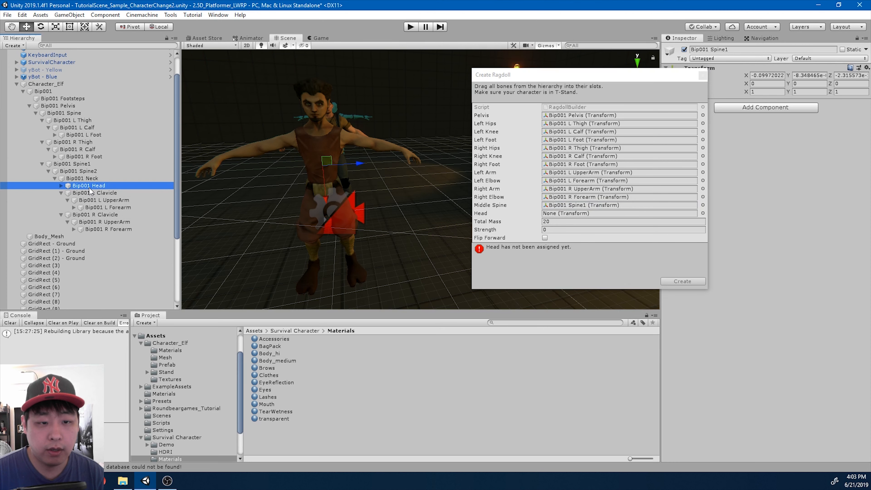
pyautogui.moveTo(100, 186); pyautogui.dragTo(590, 219)
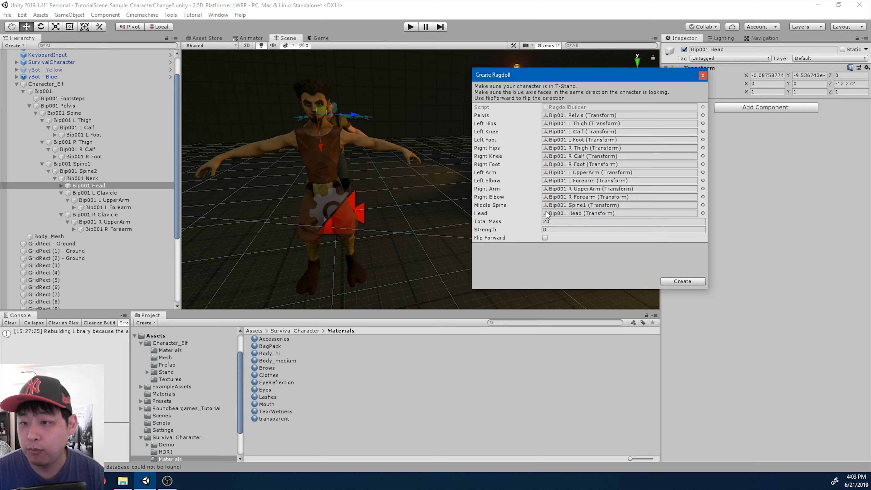
pyautogui.click(597, 124)
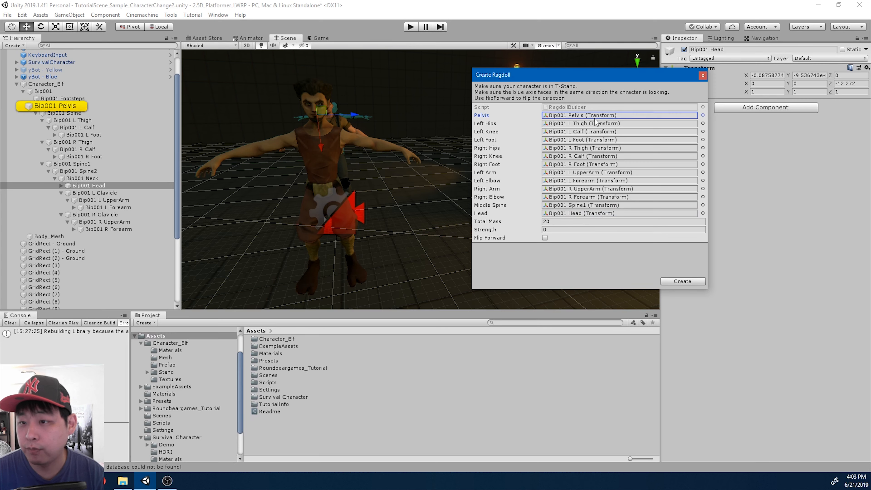
# Build the ragdoll, then select Character_Elf and bring its left arm into view
pyautogui.click(682, 282)
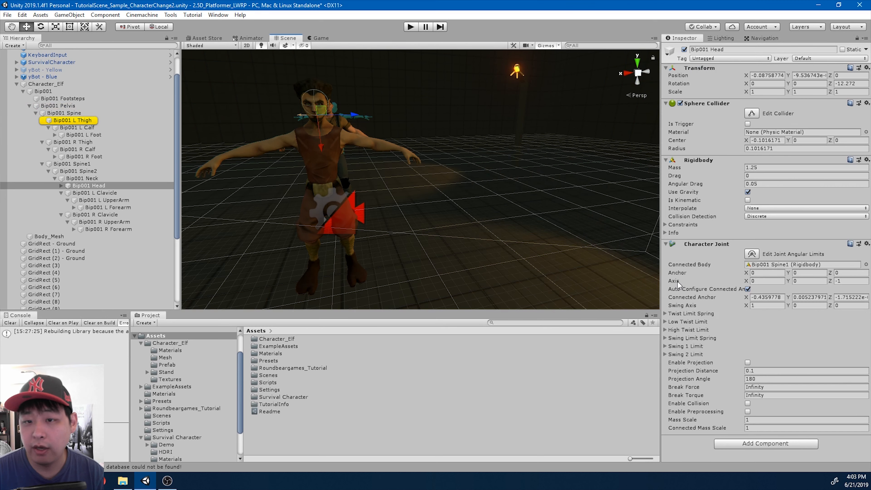
pyautogui.click(48, 85)
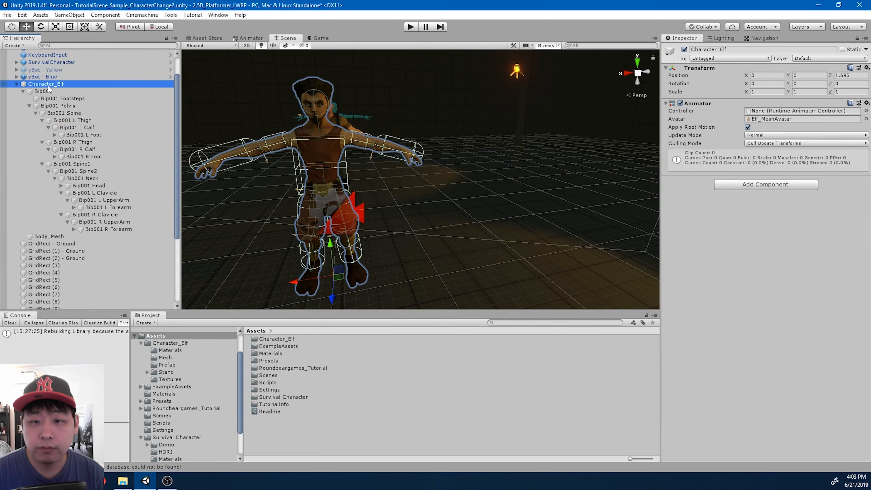
pyautogui.scroll(3, 335, 139)
pyautogui.moveTo(344, 159); pyautogui.dragTo(317, 179, button='middle')
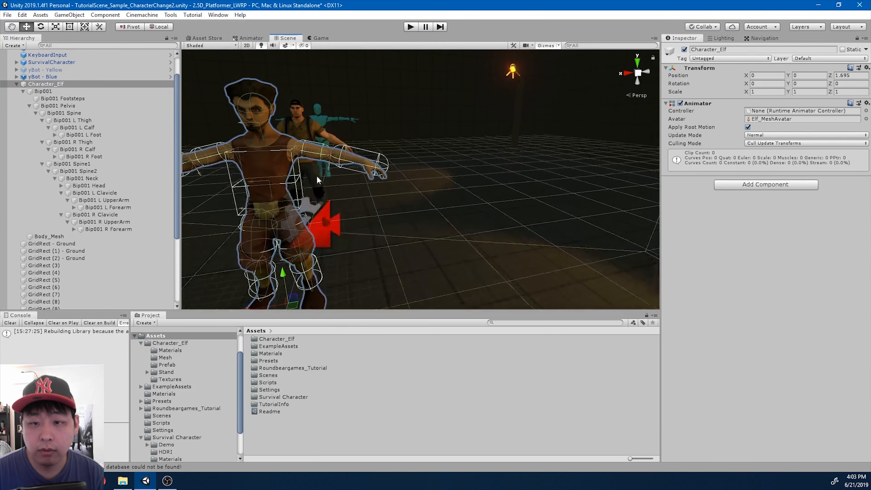
pyautogui.scroll(5, 323, 180)
pyautogui.scroll(3, 326, 185)
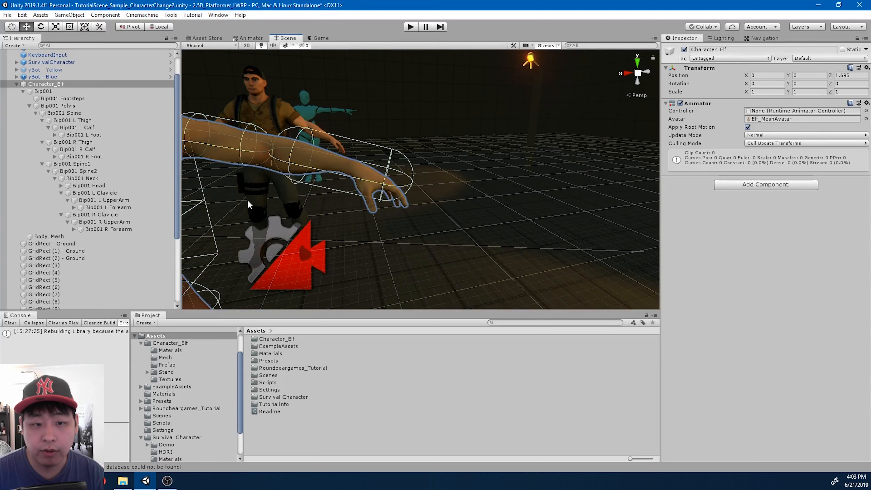
# Fit Bip001 L Forearm's capsule collider to radius 0.065, height 0.225 and centre X -0.14
pyautogui.click(130, 208)
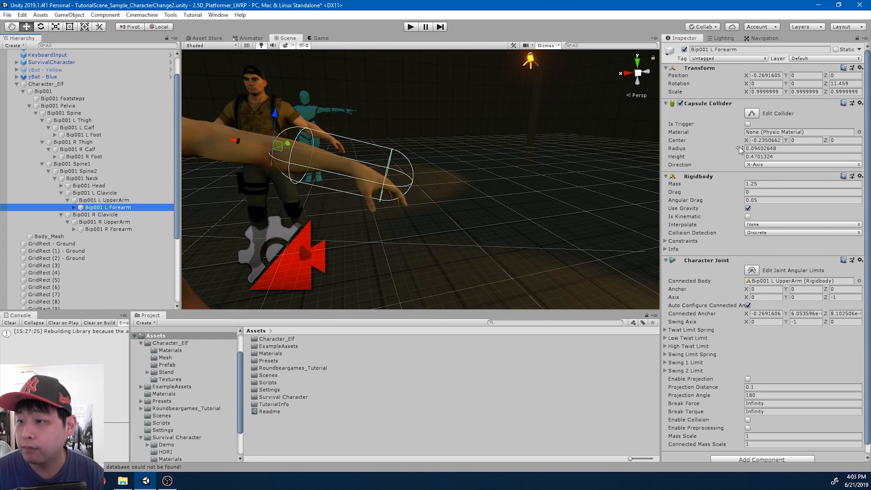
pyautogui.moveTo(755, 148); pyautogui.dragTo(809, 152)
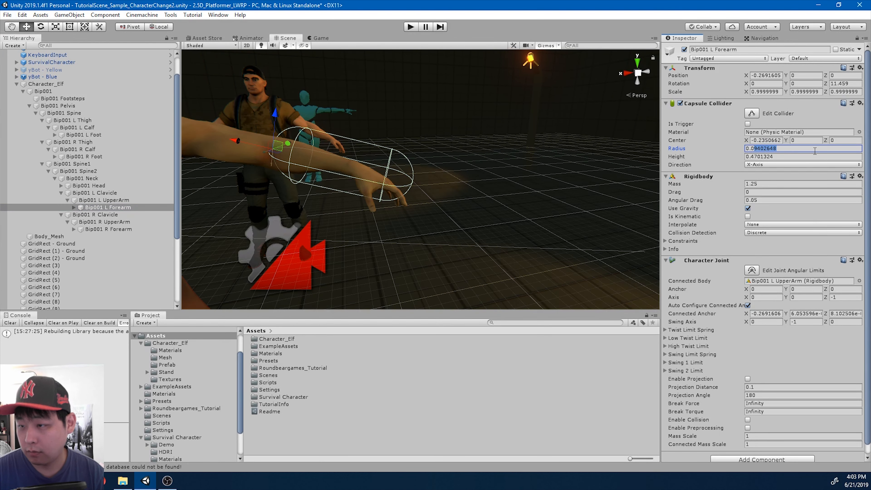
pyautogui.write('7')
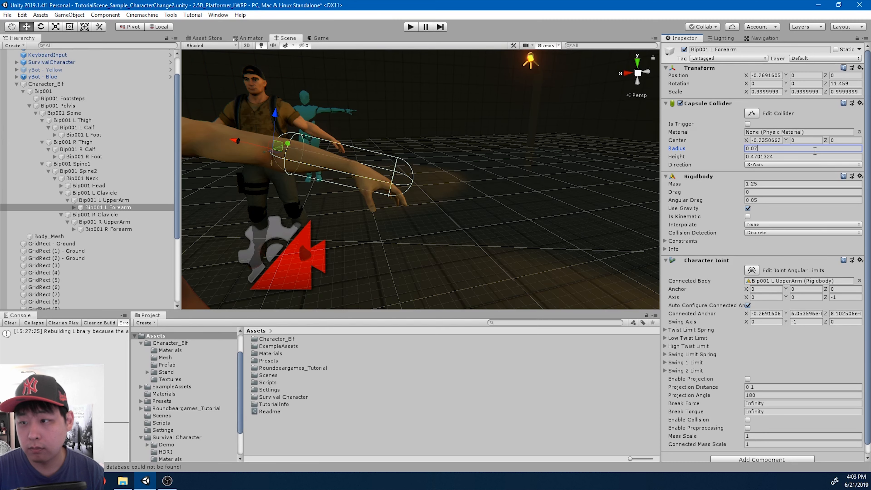
pyautogui.press('BackSpace')
pyautogui.write('65')
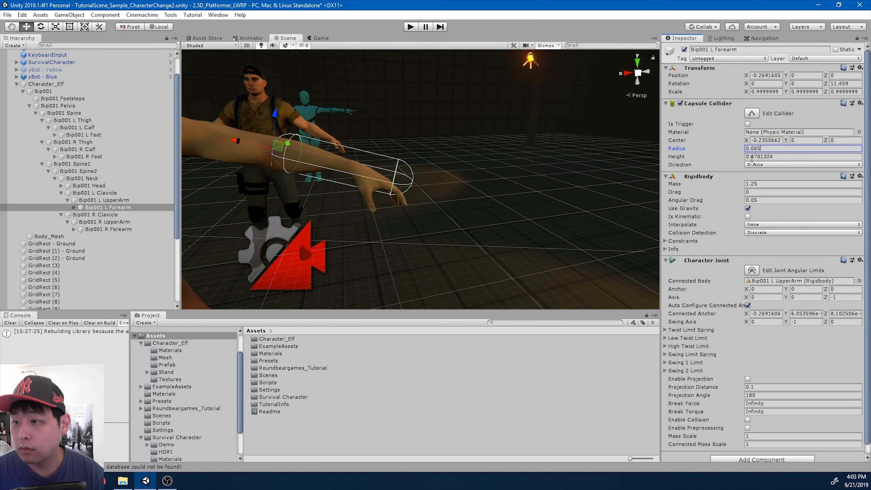
pyautogui.moveTo(752, 158); pyautogui.dragTo(823, 161)
pyautogui.write('2')
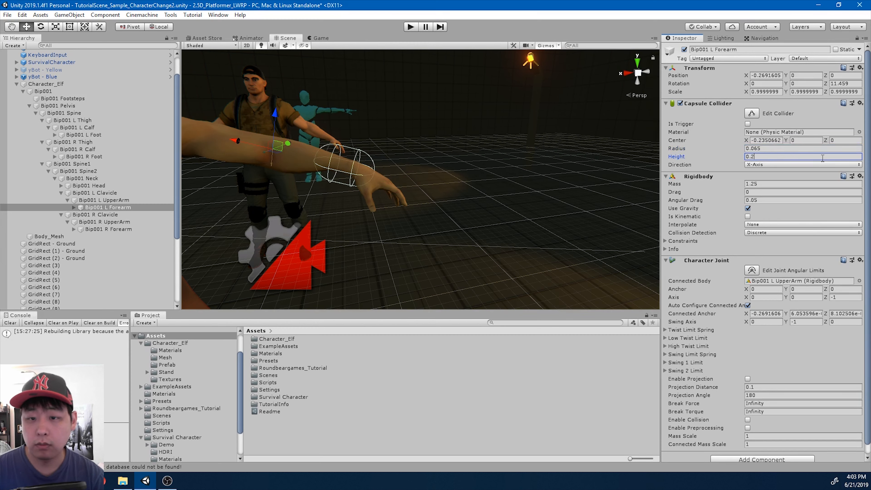
pyautogui.write('25')
pyautogui.moveTo(747, 143); pyautogui.dragTo(746, 144)
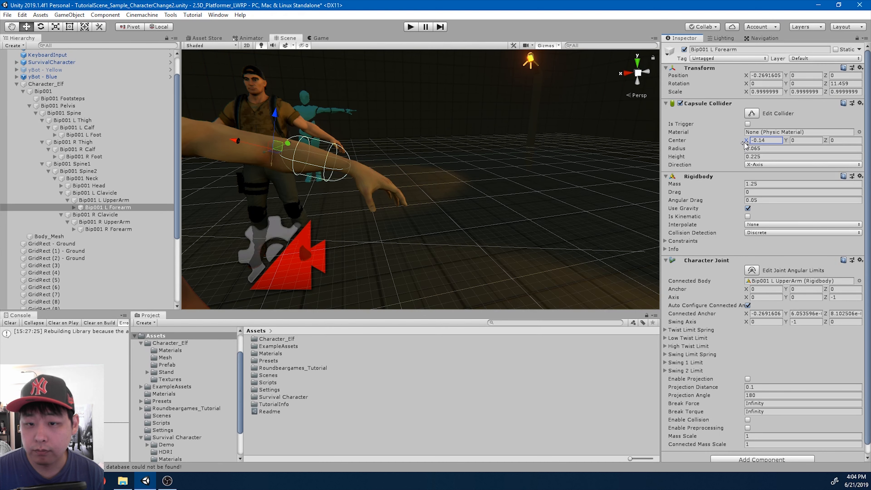
# Select Character_Elf and pan the Scene view to show its torso and arm
pyautogui.click(75, 84)
pyautogui.scroll(2, 345, 179)
pyautogui.moveTo(344, 179); pyautogui.dragTo(385, 171, button='middle')
pyautogui.scroll(-3, 380, 168)
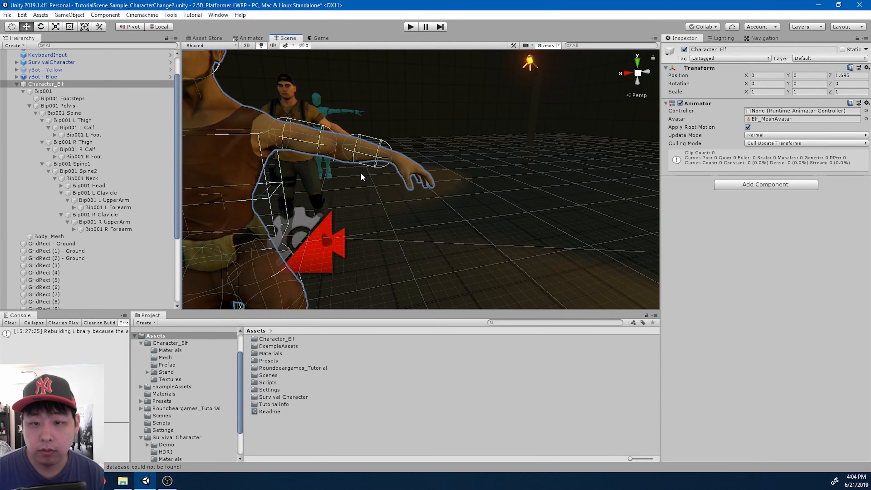
# Add a Sphere Collider and a Rigidbody to the Bip001 L Hand bone
pyautogui.click(136, 208)
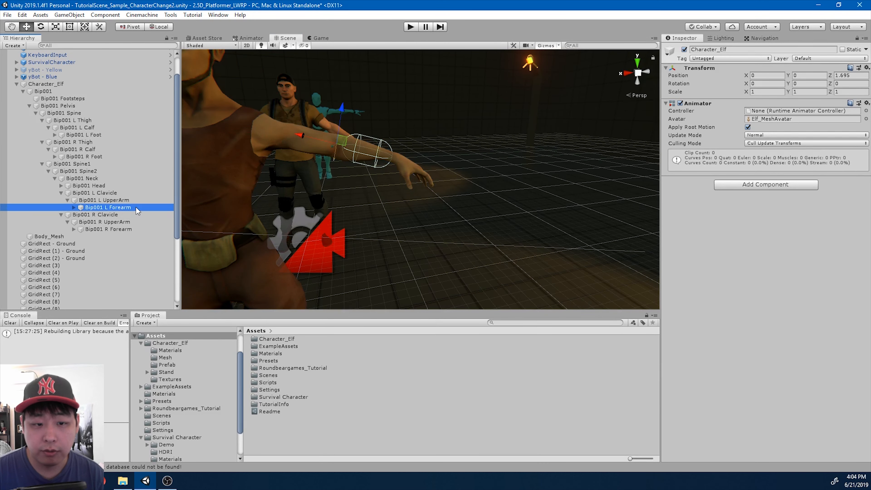
pyautogui.click(73, 207)
pyautogui.click(118, 215)
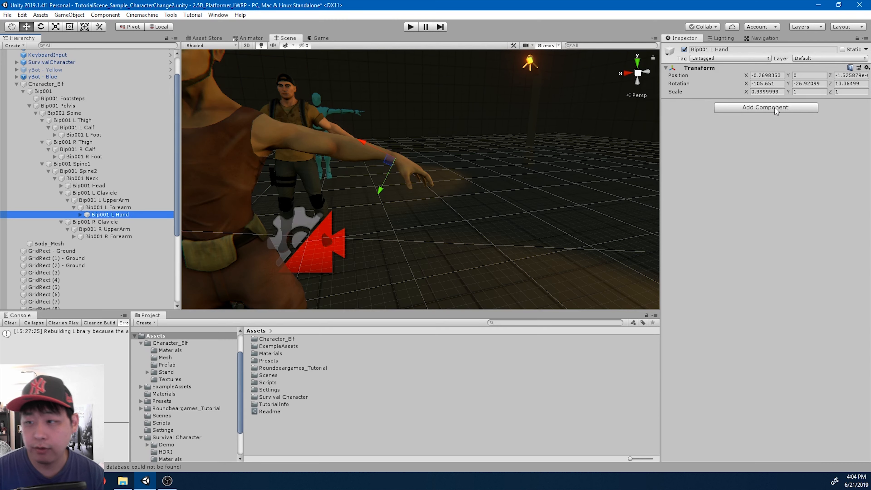
pyautogui.click(776, 108)
pyautogui.write('sphere')
pyautogui.press('Return')
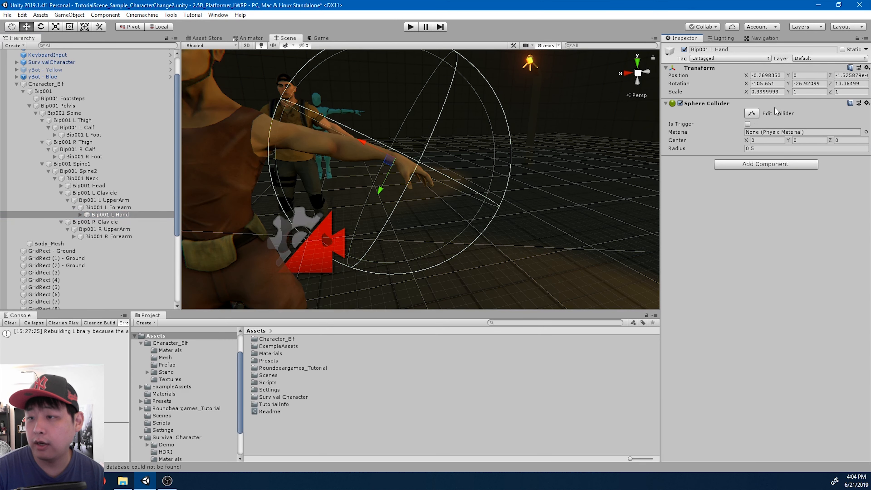
pyautogui.click(745, 164)
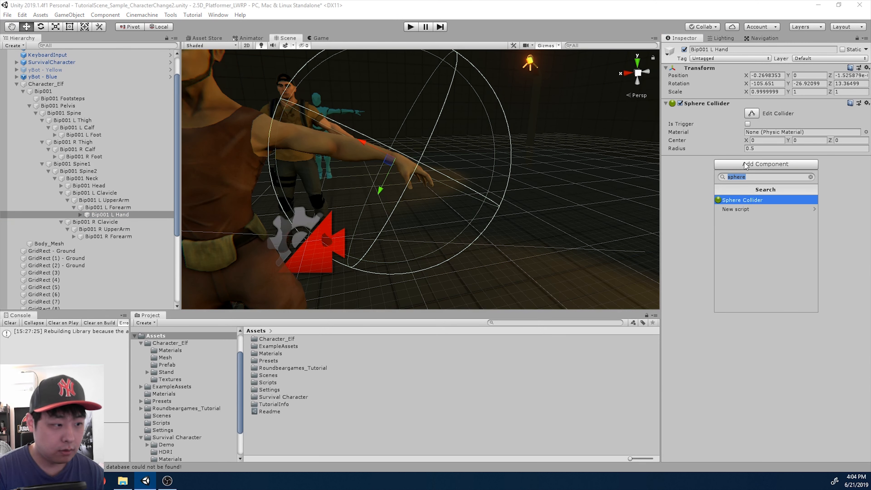
pyautogui.write('rigid')
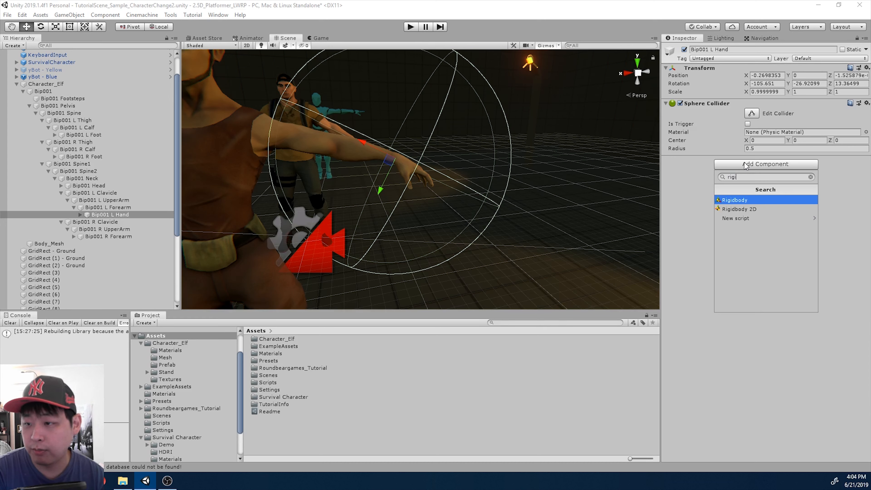
pyautogui.press('Return')
# Set the hand's sphere collider to radius 0.115 and centre X -0.13
pyautogui.click(782, 148)
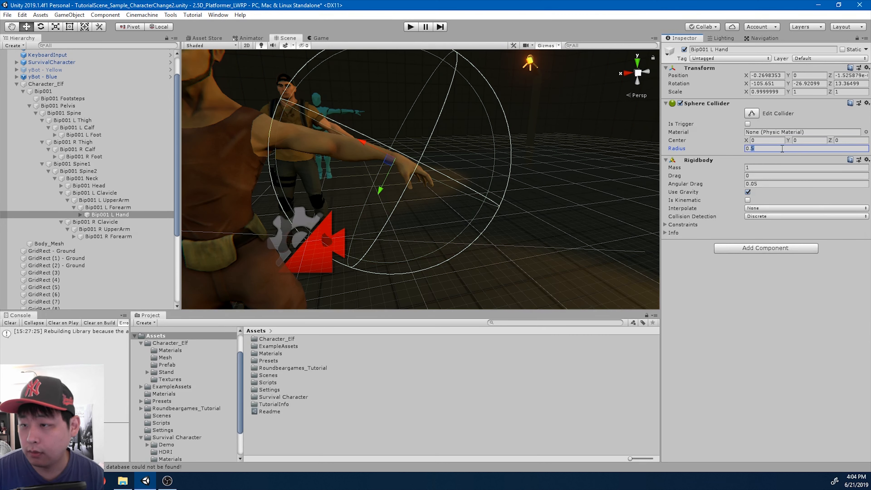
pyautogui.write('0.125')
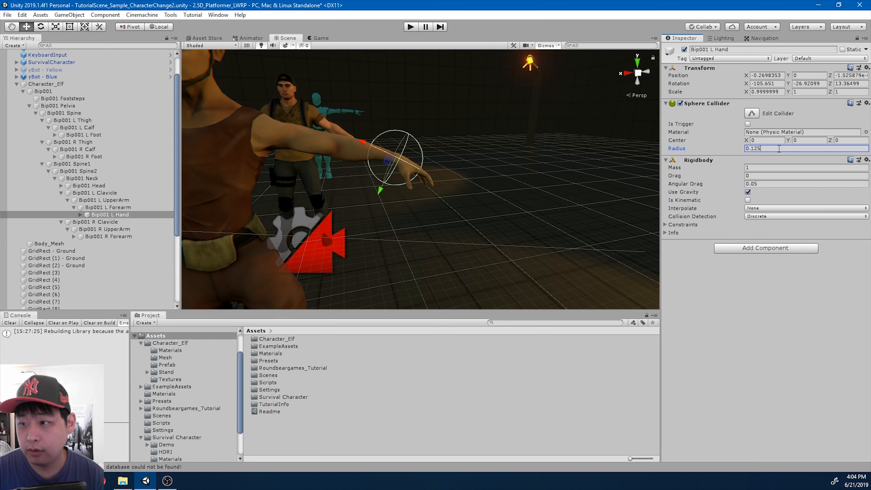
pyautogui.press('BackSpace')
pyautogui.press('BackSpace')
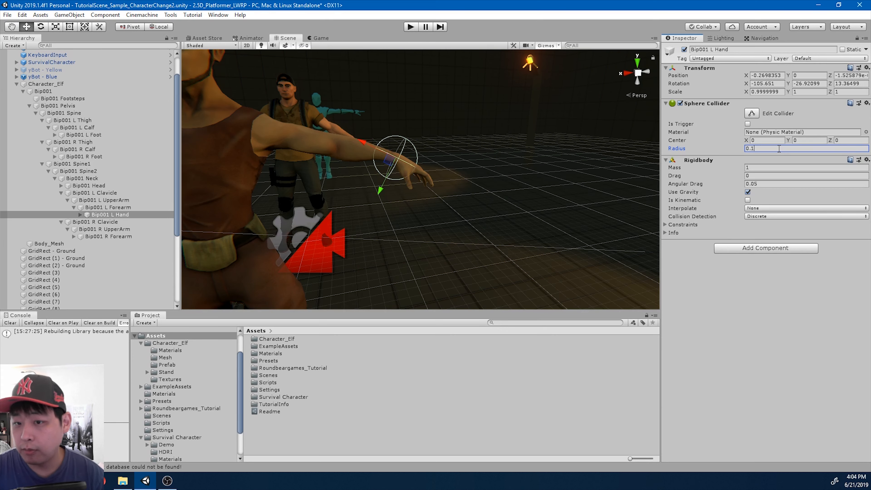
pyautogui.write('15')
pyautogui.moveTo(747, 141); pyautogui.dragTo(746, 141)
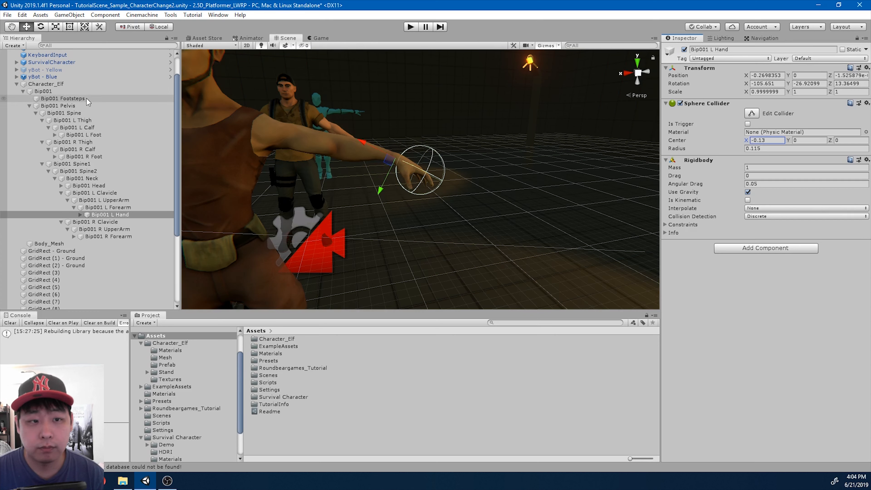
# Copy Bip001 L Forearm's Character Joint onto Bip001 L Hand, with L Forearm as Connected Body
pyautogui.click(272, 128)
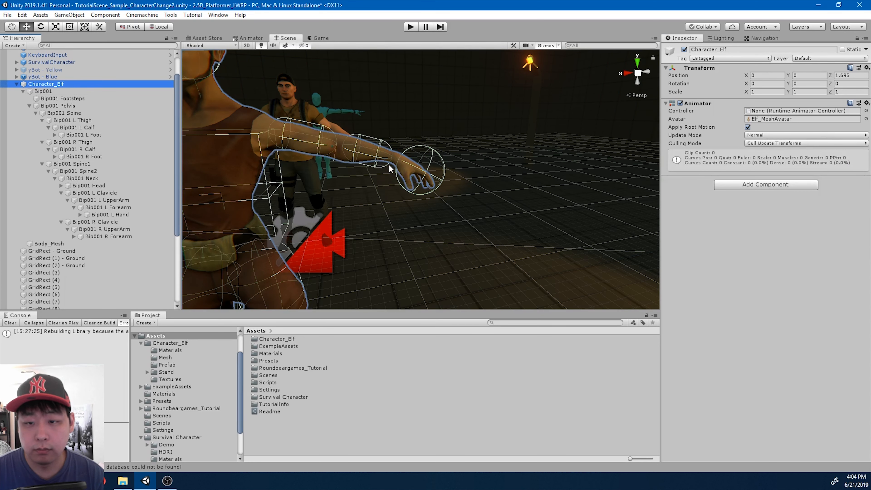
pyautogui.click(129, 208)
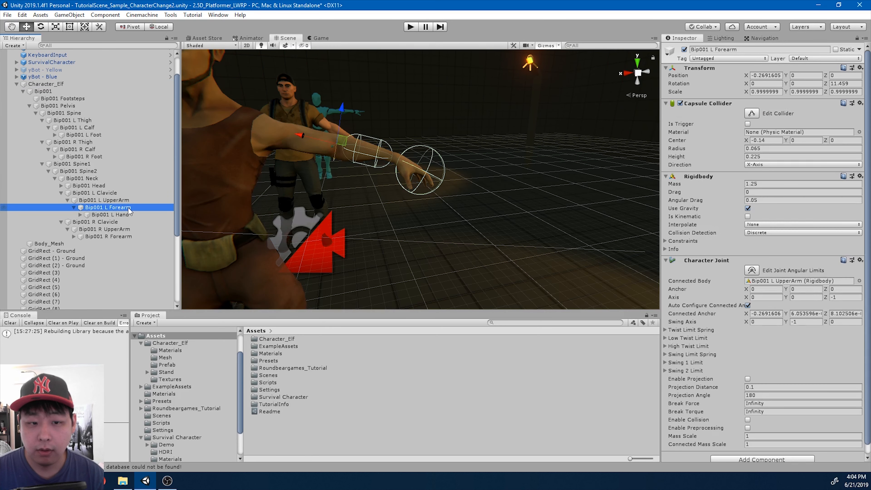
pyautogui.rightClick(720, 266)
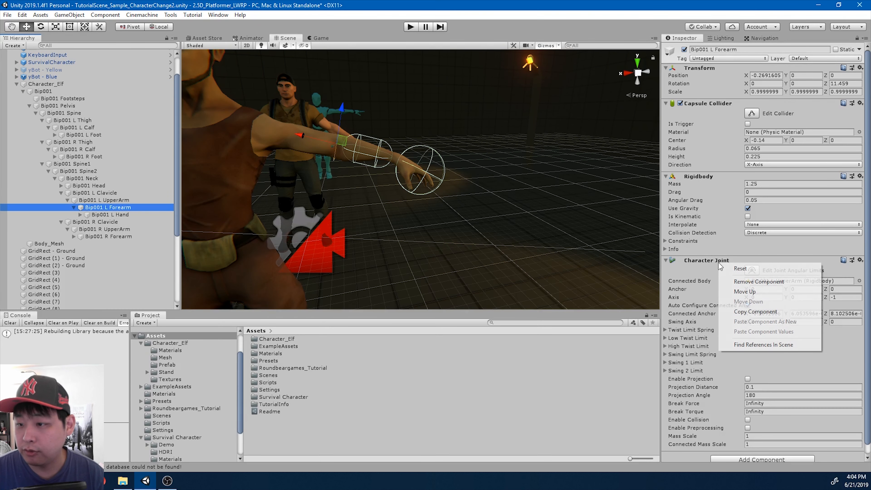
pyautogui.click(751, 312)
pyautogui.click(113, 215)
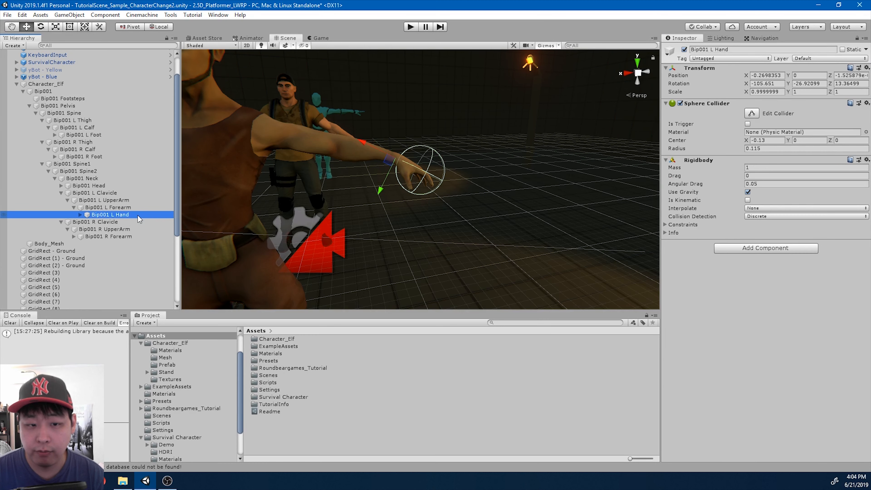
pyautogui.rightClick(701, 70)
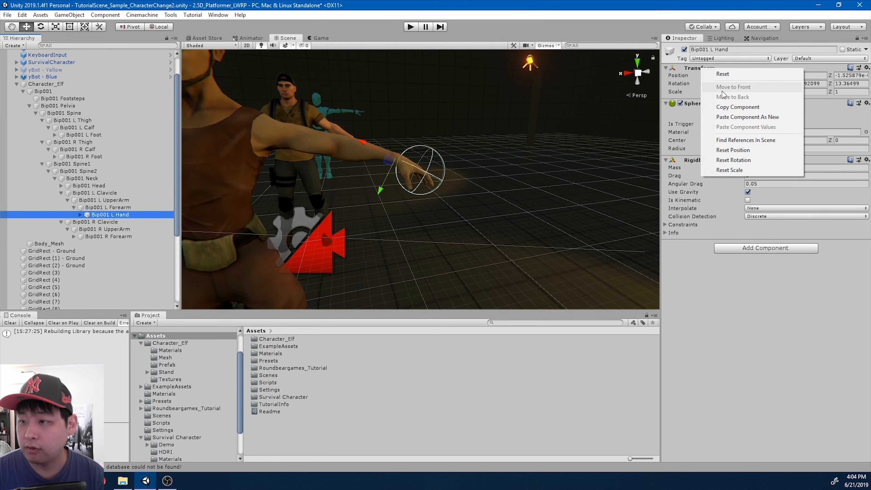
pyautogui.click(743, 117)
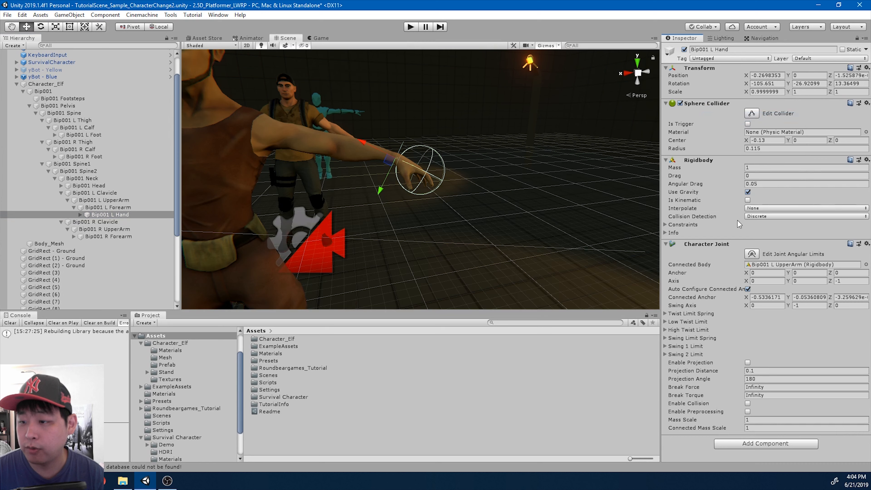
pyautogui.moveTo(108, 207); pyautogui.dragTo(773, 271)
pyautogui.scroll(-5, 422, 188)
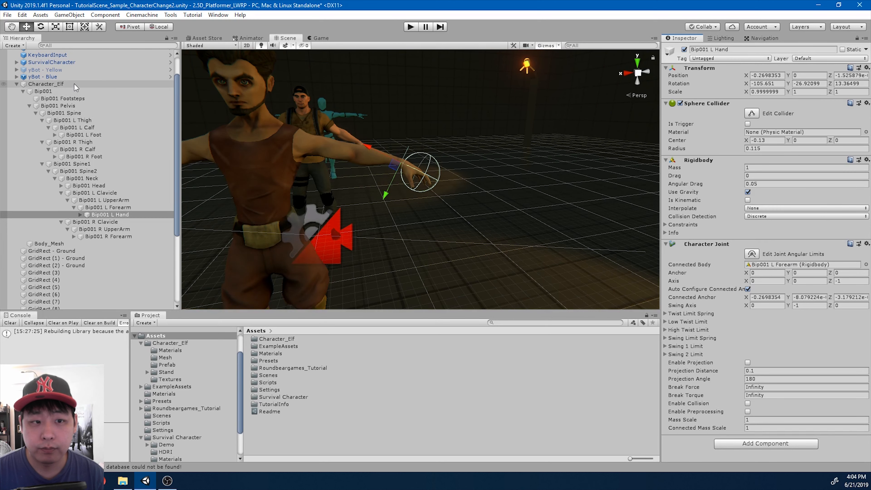
pyautogui.click(46, 83)
# Copy the left forearm's Capsule Collider values onto Bip001 R Forearm
pyautogui.scroll(-3, 362, 183)
pyautogui.press('f')
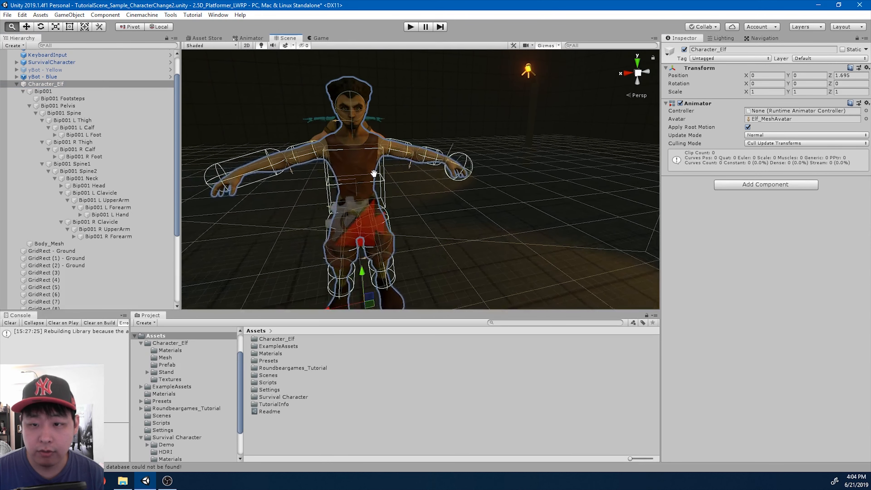
pyautogui.click(128, 207)
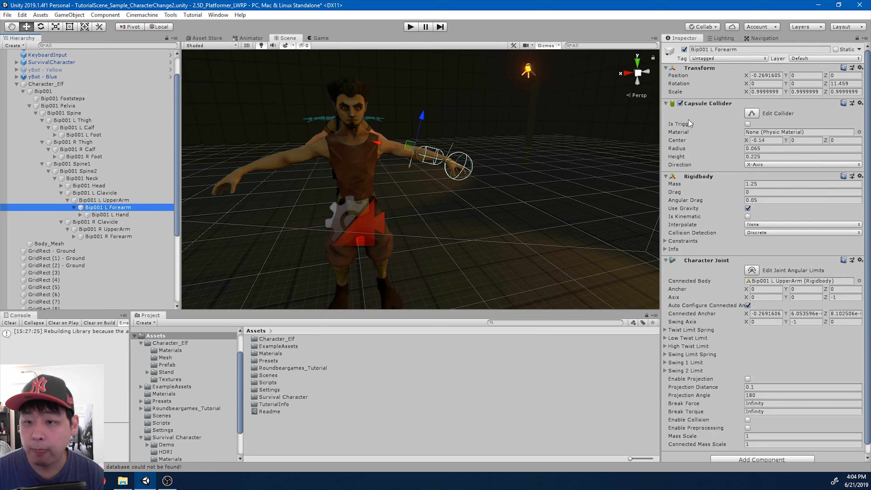
pyautogui.rightClick(700, 105)
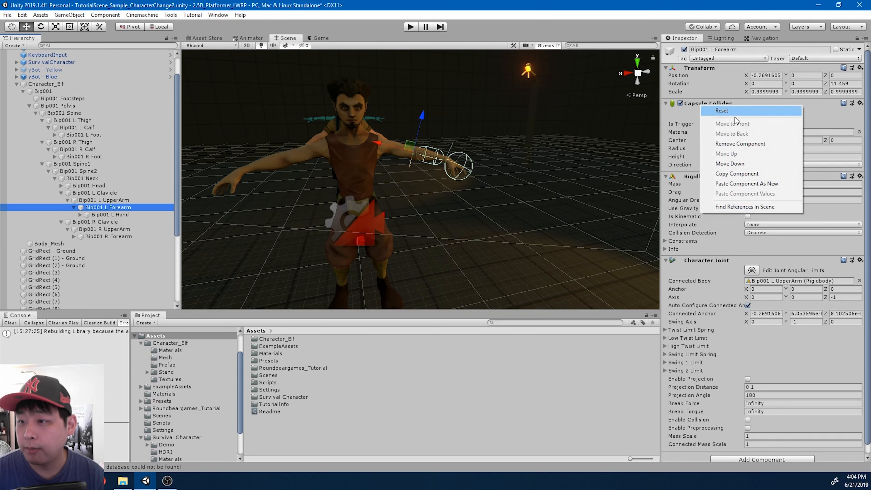
pyautogui.click(743, 173)
pyautogui.click(134, 237)
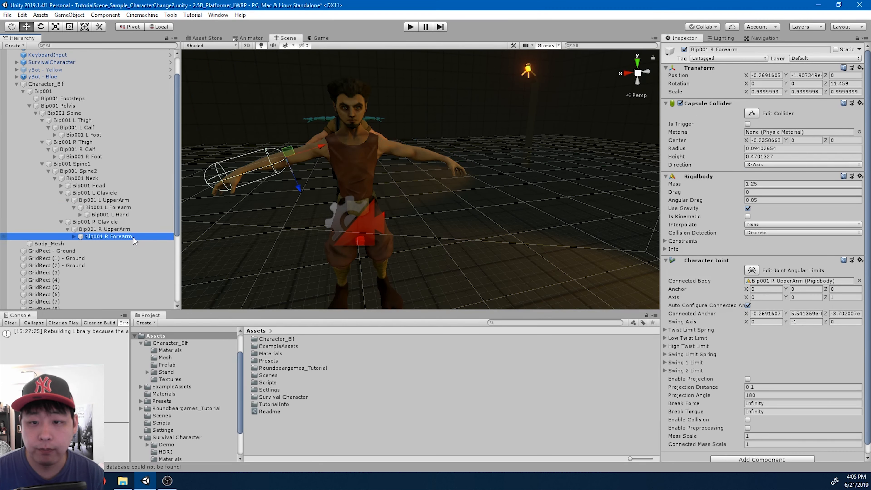
pyautogui.rightClick(710, 106)
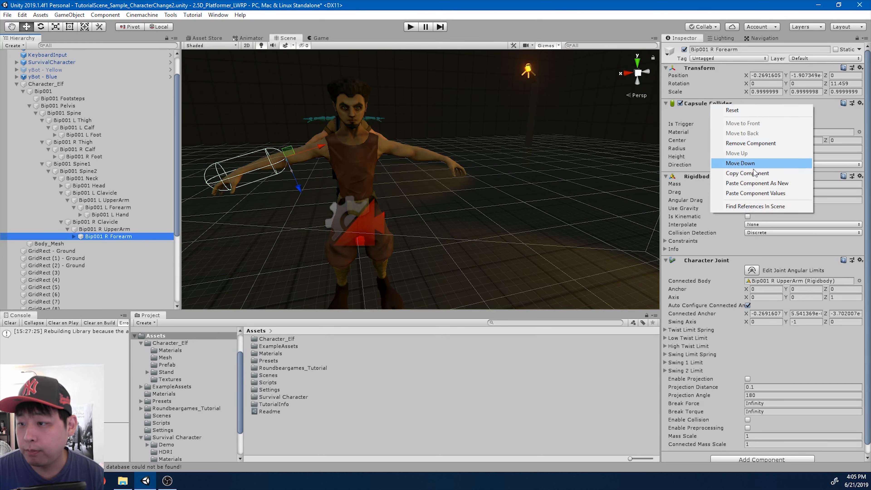
pyautogui.click(757, 193)
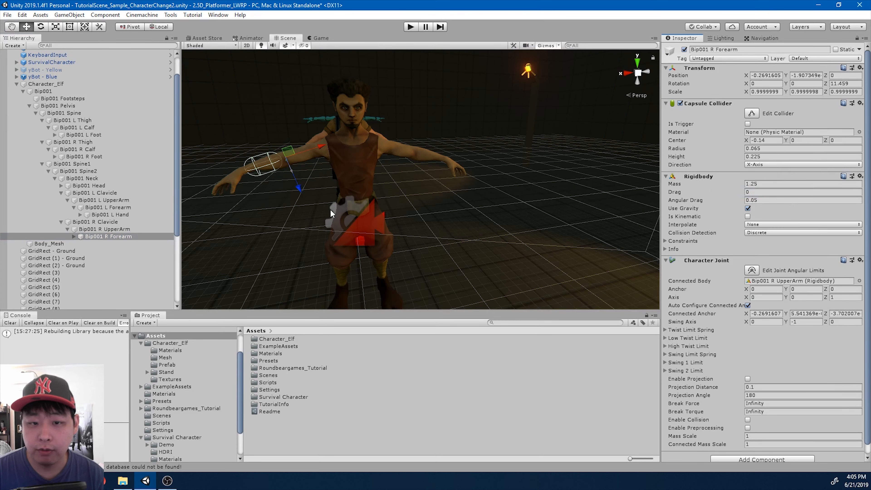
# Give Bip001 R Hand the left hand's Sphere Collider and a Rigidbody
pyautogui.click(74, 237)
pyautogui.click(134, 215)
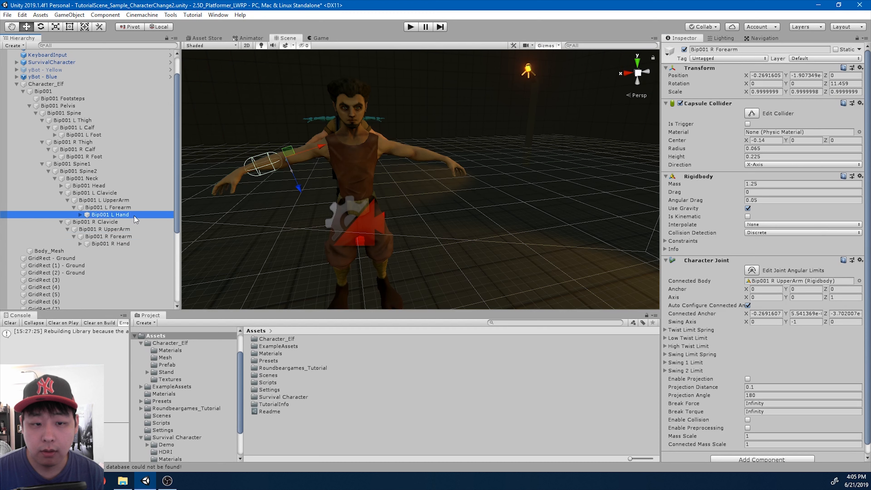
pyautogui.rightClick(718, 105)
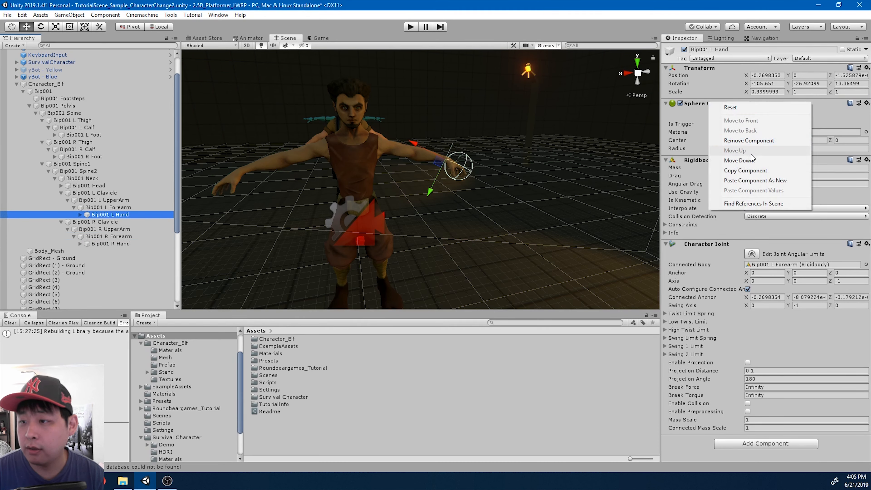
pyautogui.click(753, 171)
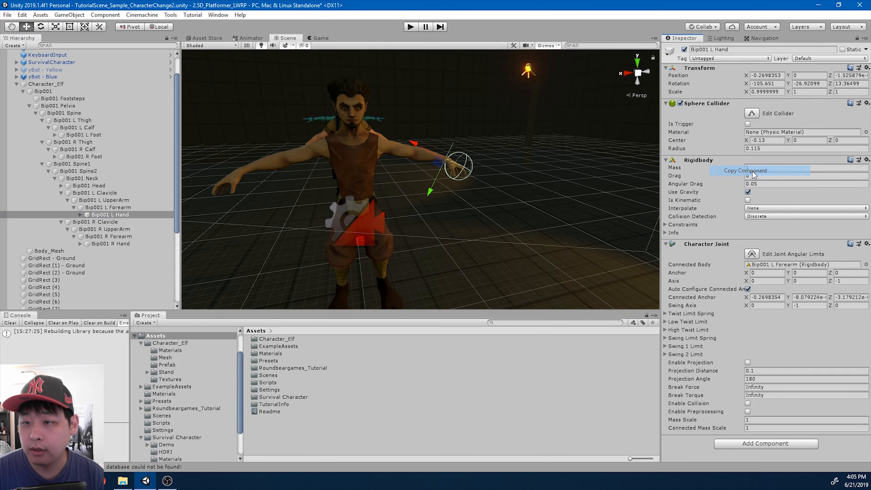
pyautogui.click(122, 243)
pyautogui.rightClick(697, 71)
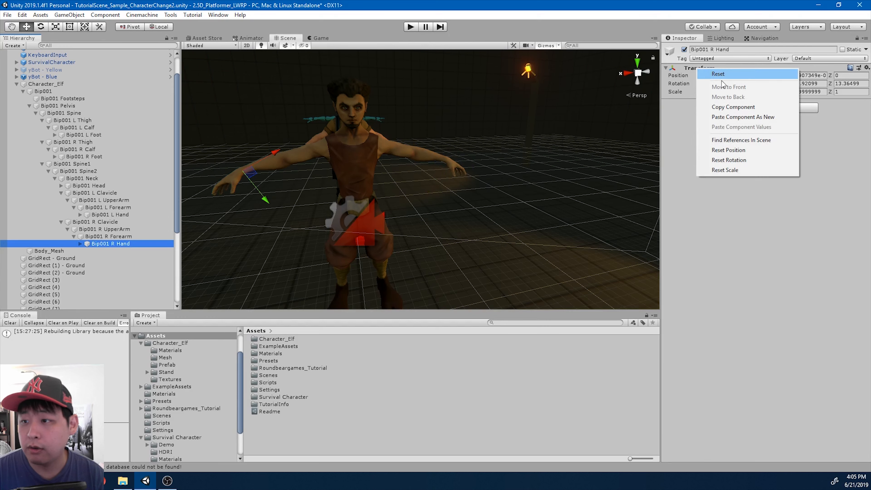
pyautogui.click(754, 117)
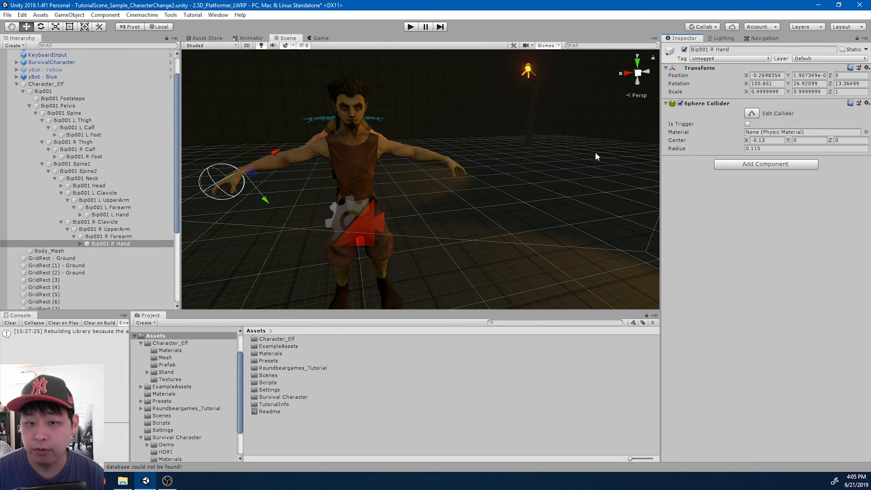
pyautogui.click(738, 164)
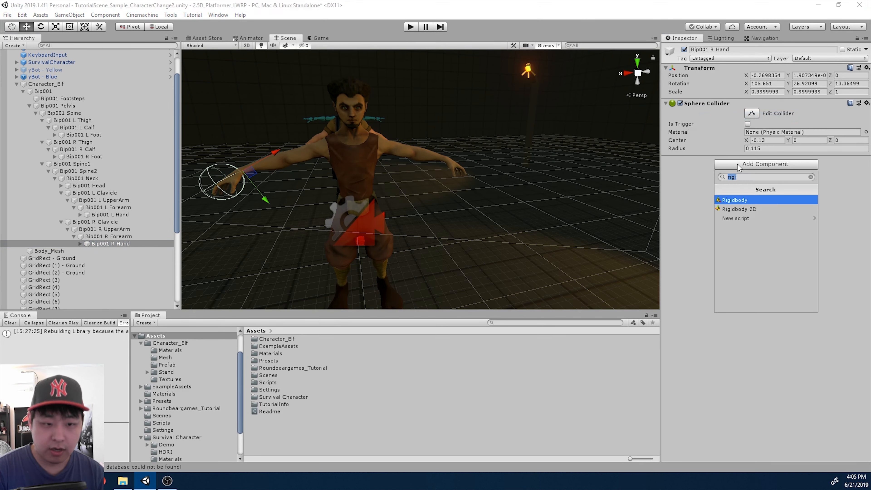
pyautogui.press('Return')
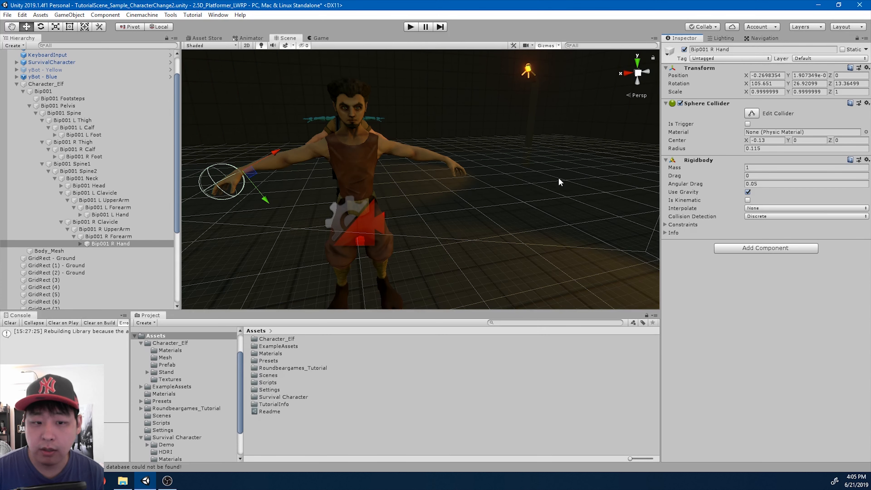
# Paste R Forearm's Character Joint onto Bip001 R Hand, connected to Bip001 R Forearm
pyautogui.click(131, 237)
pyautogui.rightClick(706, 263)
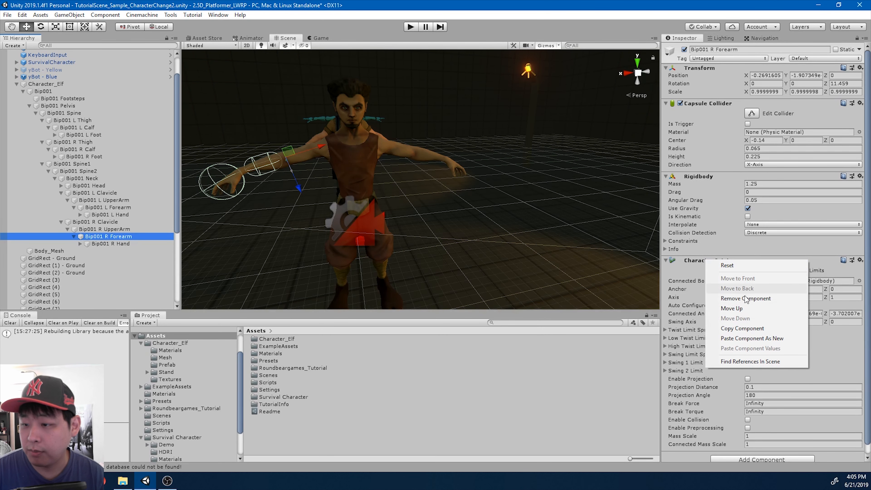
pyautogui.click(734, 329)
pyautogui.click(118, 244)
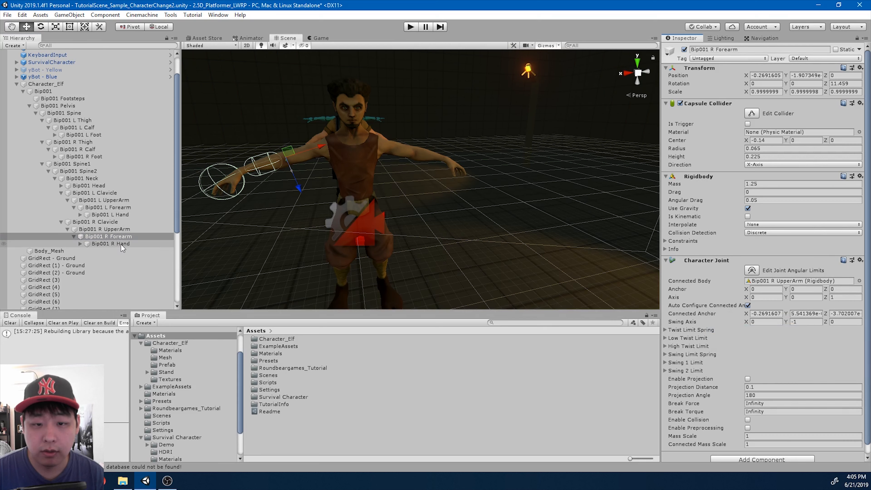
pyautogui.rightClick(703, 70)
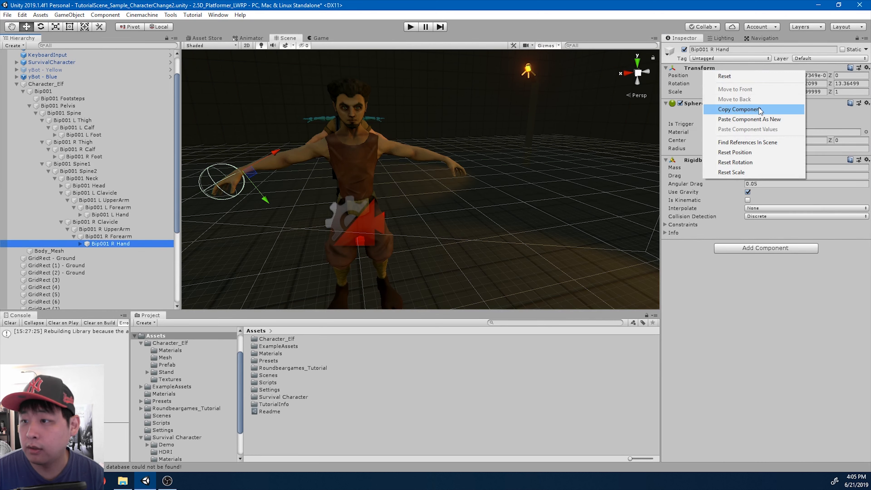
pyautogui.click(762, 119)
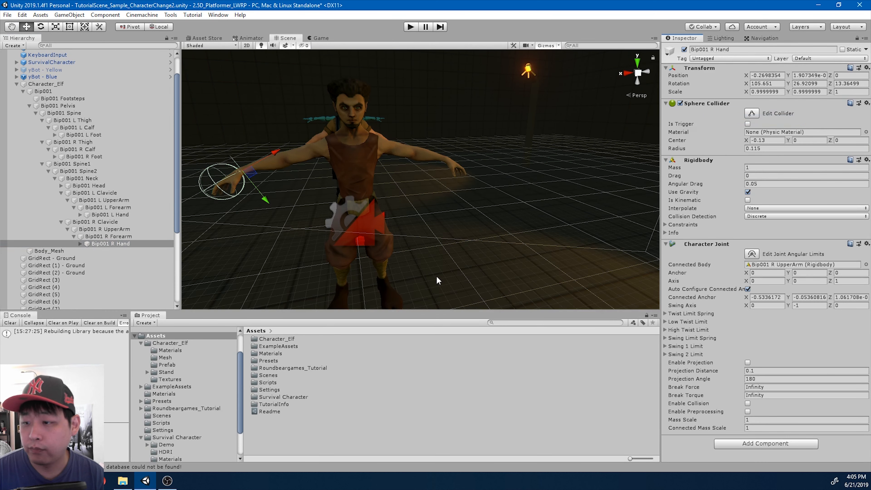
pyautogui.click(119, 237)
pyautogui.moveTo(121, 240); pyautogui.dragTo(789, 267)
pyautogui.scroll(-5, 501, 224)
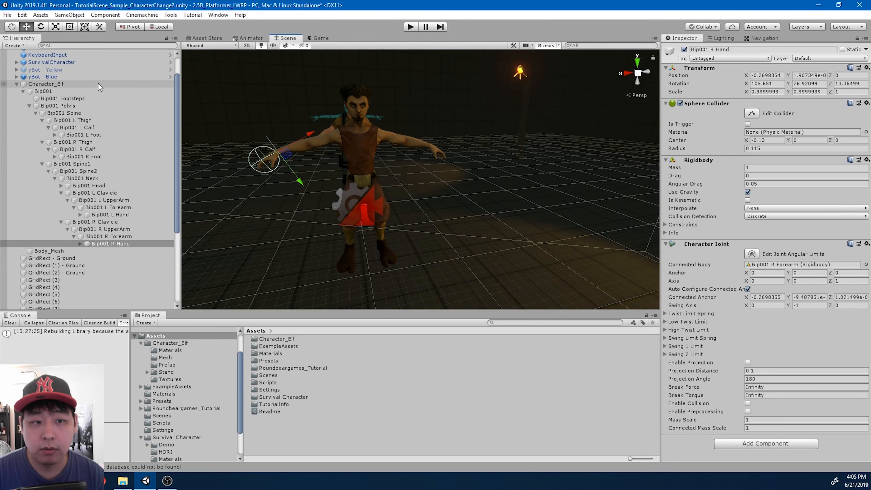
# Select Character_Elf and pan and orbit the view around it
pyautogui.click(45, 83)
pyautogui.scroll(3, 473, 202)
pyautogui.moveTo(482, 205); pyautogui.dragTo(500, 218, button='middle')
pyautogui.keyDown('alt'); pyautogui.moveTo(500, 219); pyautogui.dragTo(525, 236); pyautogui.keyUp('alt')
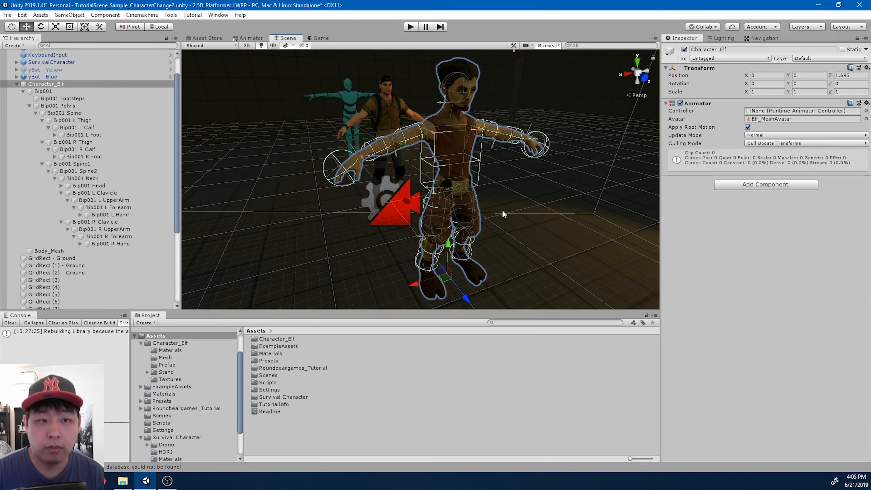
# Duplicate SurvivalCharacter, unpack the copy completely, and rename it 'Elf'
pyautogui.scroll(3, 113, 160)
pyautogui.click(68, 90)
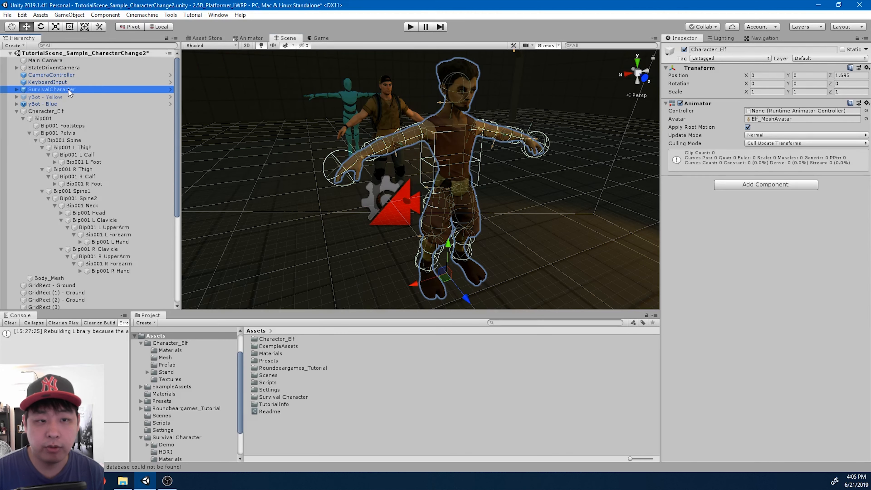
pyautogui.hotkey('ctrl', 'd')
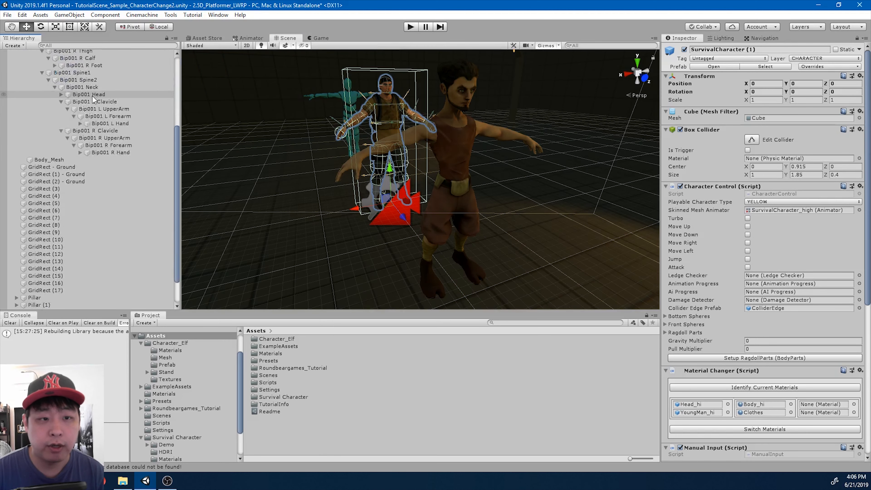
pyautogui.moveTo(93, 305); pyautogui.dragTo(67, 111)
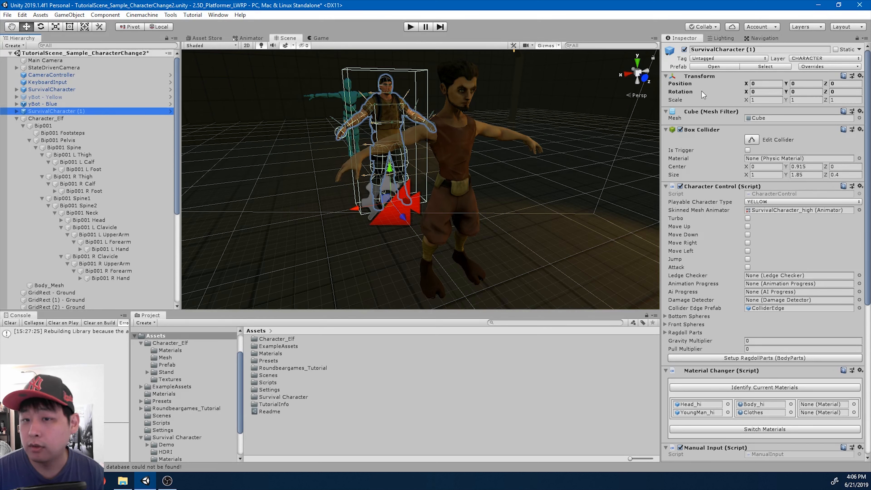
pyautogui.rightClick(70, 115)
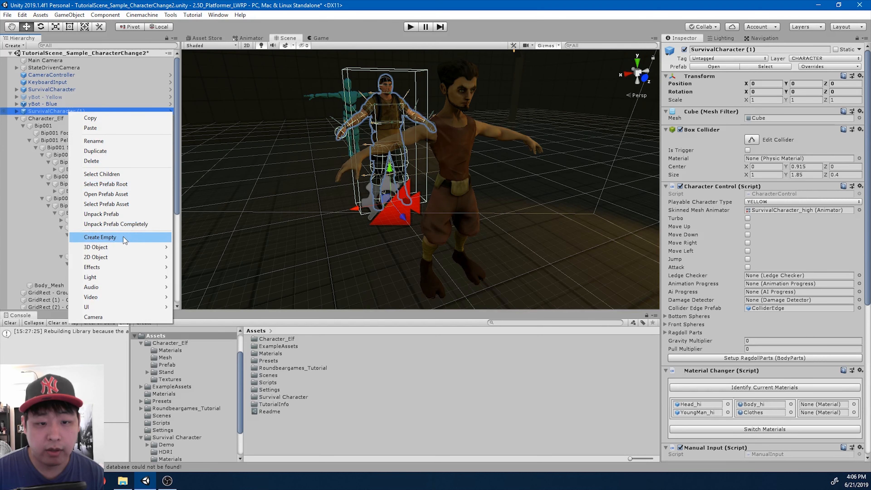
pyautogui.click(124, 226)
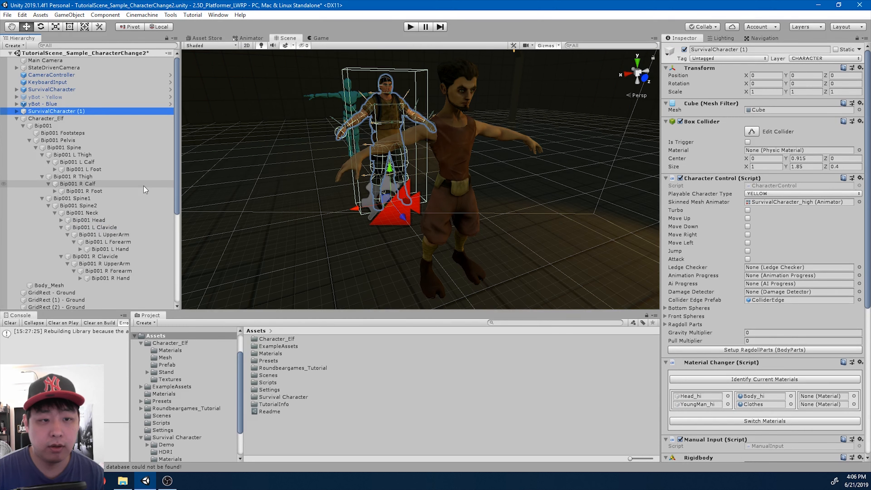
pyautogui.press('F2')
pyautogui.write('E')
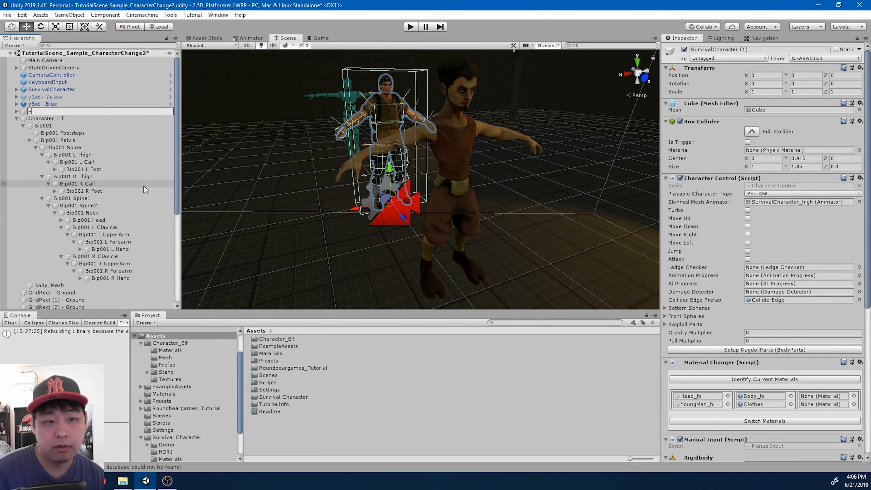
pyautogui.write('lf')
pyautogui.press('Return')
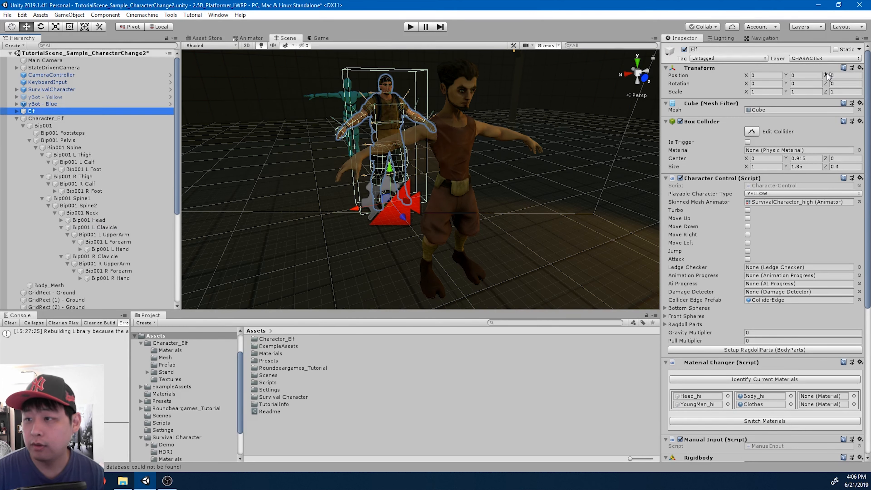
# Set Character_Elf's Position Z to 0
pyautogui.press('Down')
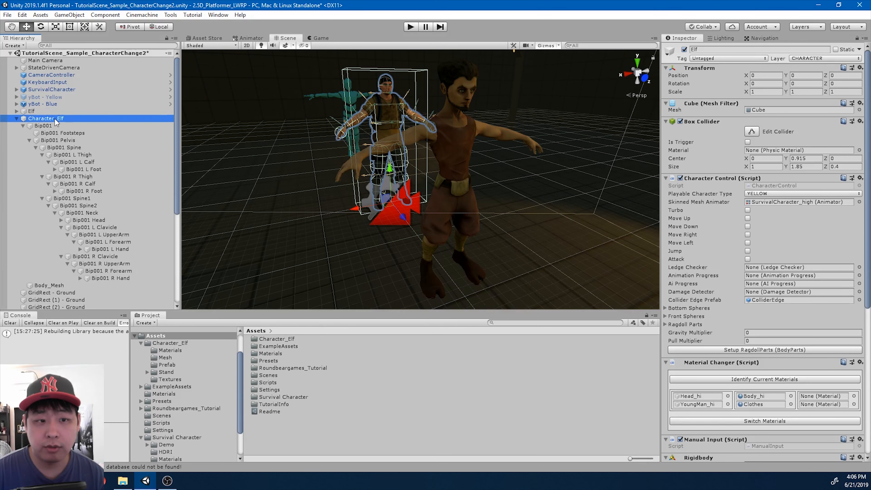
pyautogui.click(852, 75)
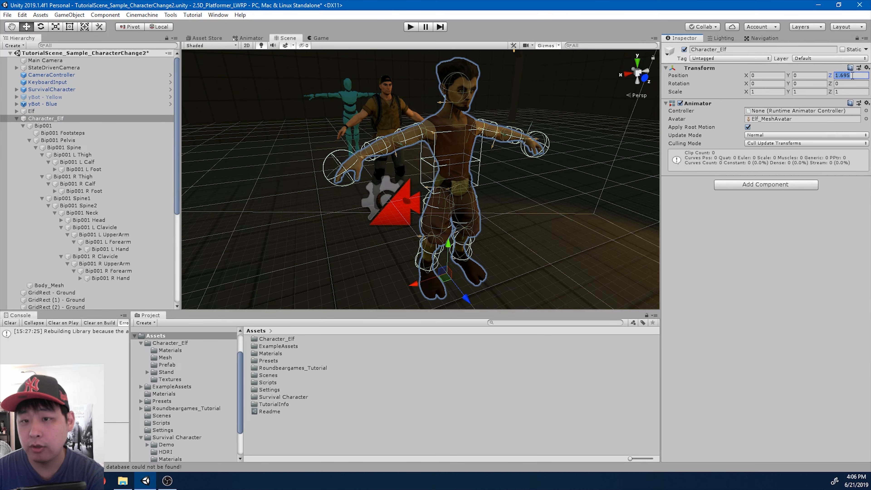
pyautogui.write('0')
pyautogui.keyDown('alt'); pyautogui.moveTo(420, 130); pyautogui.dragTo(480, 173); pyautogui.keyUp('alt')
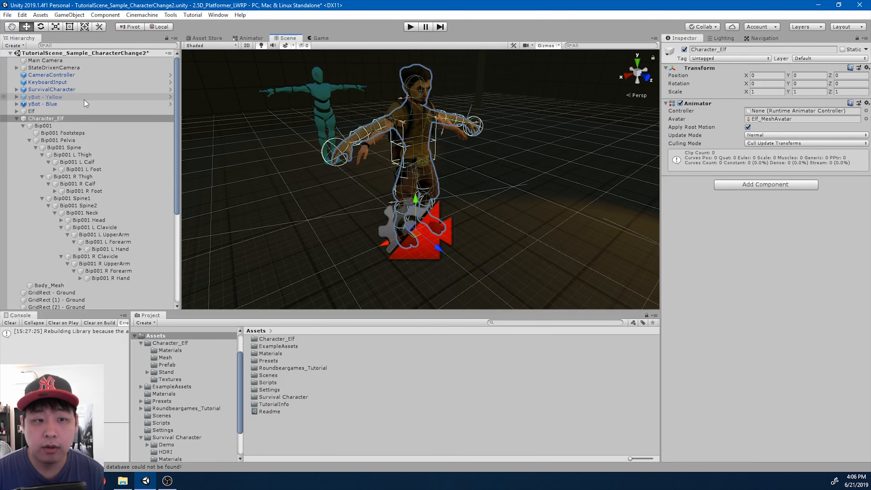
# Move the original SurvivalCharacter aside and deactivate it
pyautogui.click(52, 89)
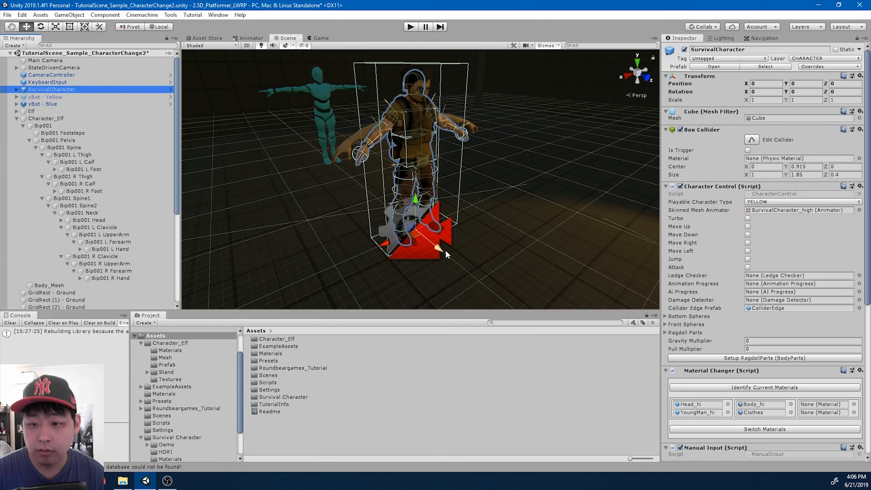
pyautogui.moveTo(445, 250); pyautogui.dragTo(374, 218)
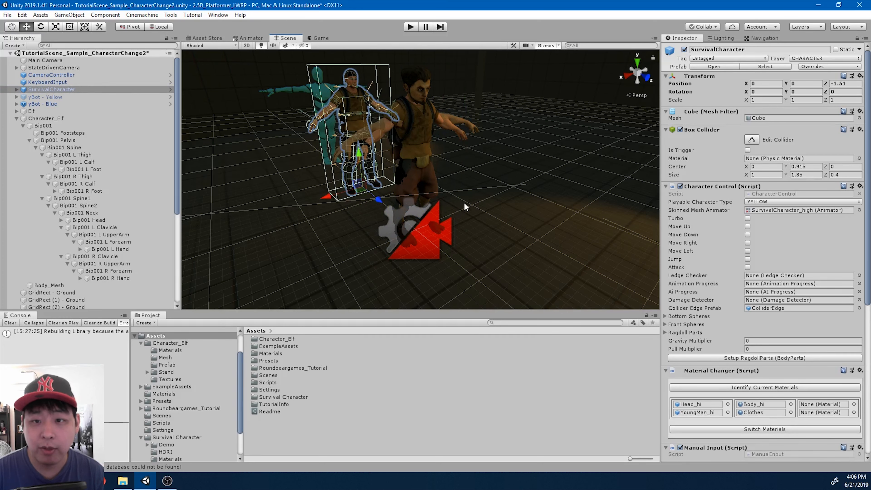
pyautogui.click(50, 99)
pyautogui.click(68, 90)
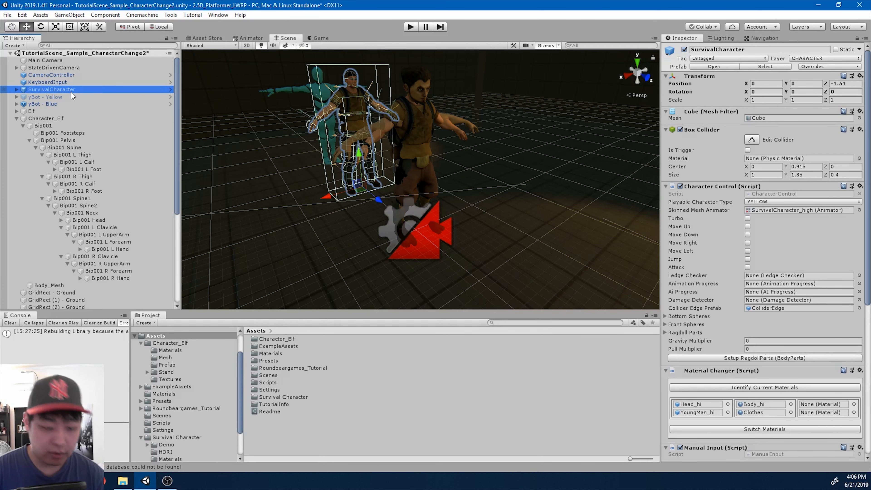
pyautogui.hotkey('alt', 'shift', 'a')
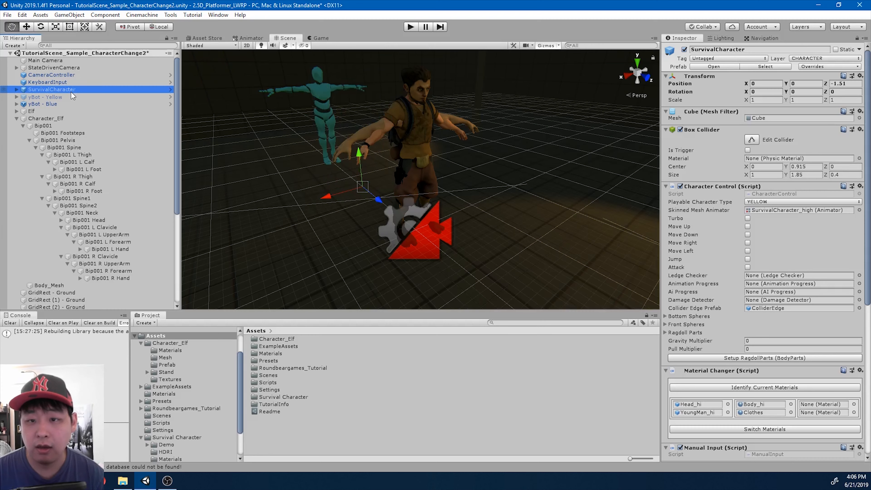
# Parent Character_Elf under the Elf object
pyautogui.click(75, 112)
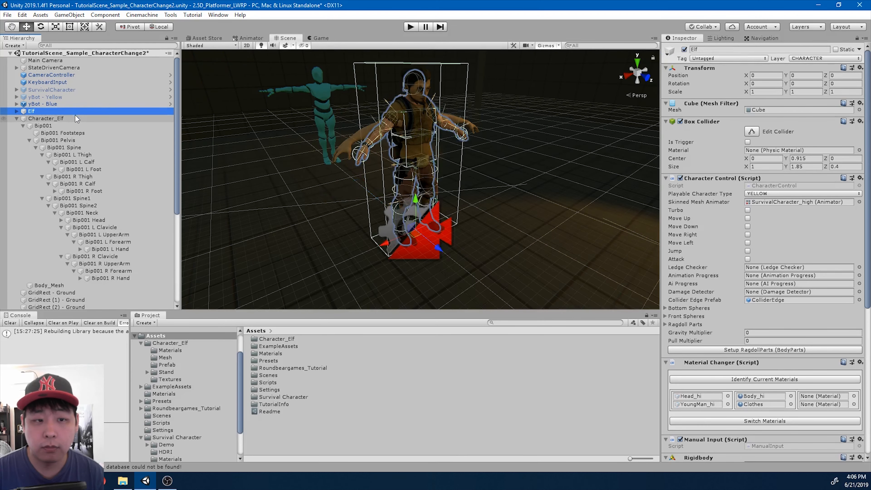
pyautogui.scroll(3, 415, 167)
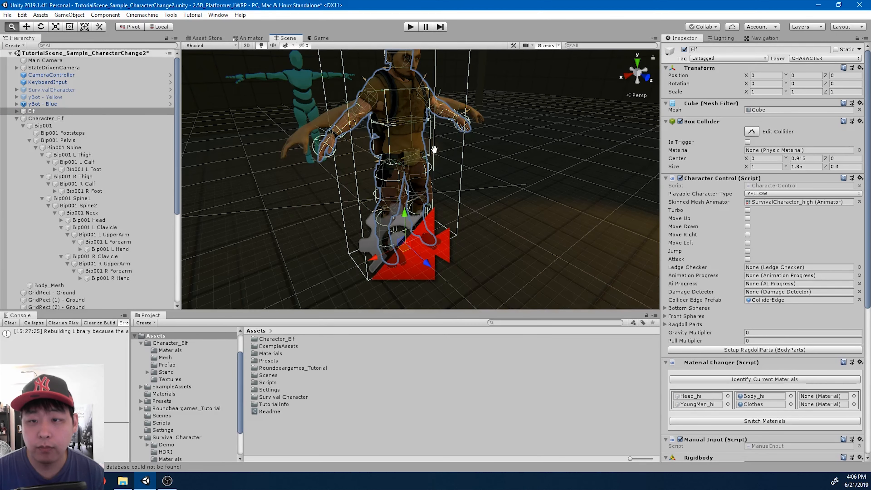
pyautogui.scroll(2, 415, 167)
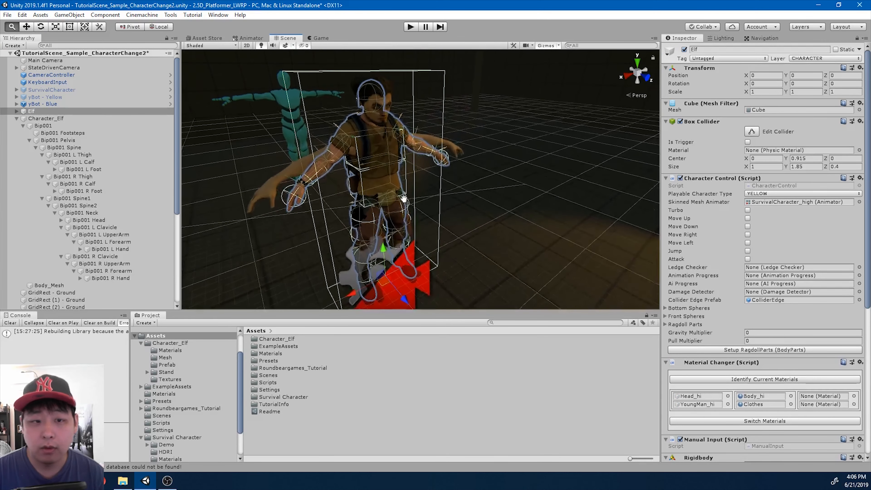
pyautogui.click(17, 118)
pyautogui.click(36, 120)
pyautogui.moveTo(36, 119)
pyautogui.mouseDown()
pyautogui.moveTo(50, 120)
pyautogui.moveTo(37, 113)
pyautogui.mouseUp()
pyautogui.click(38, 111)
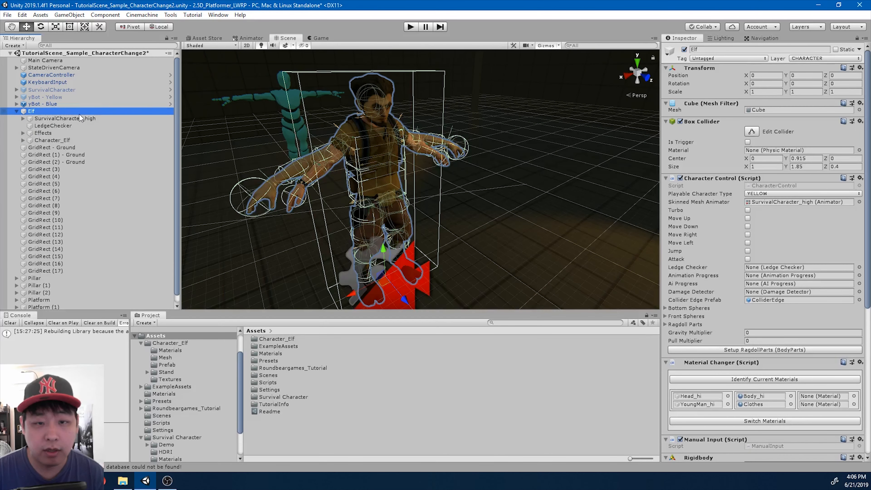
# Place Character_Elf below SurvivalCharacter_high and delete the old SurvivalCharacter_high model
pyautogui.click(58, 139)
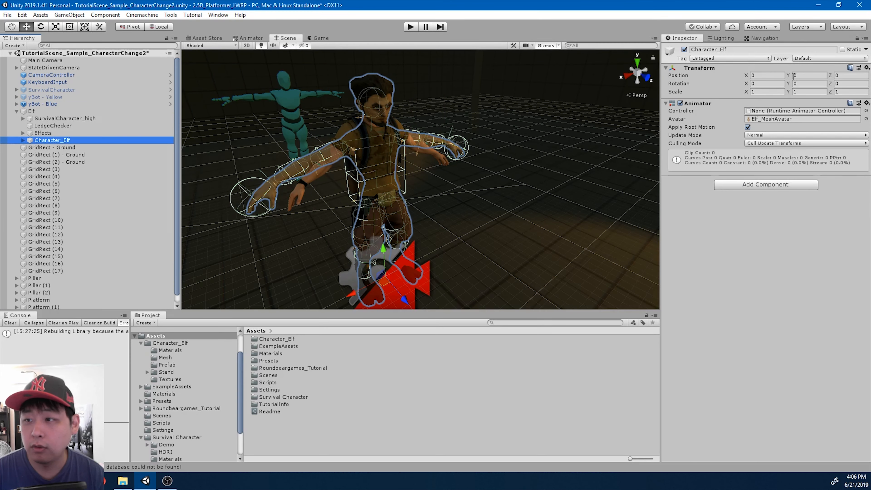
pyautogui.moveTo(61, 144); pyautogui.dragTo(79, 120)
pyautogui.click(79, 120)
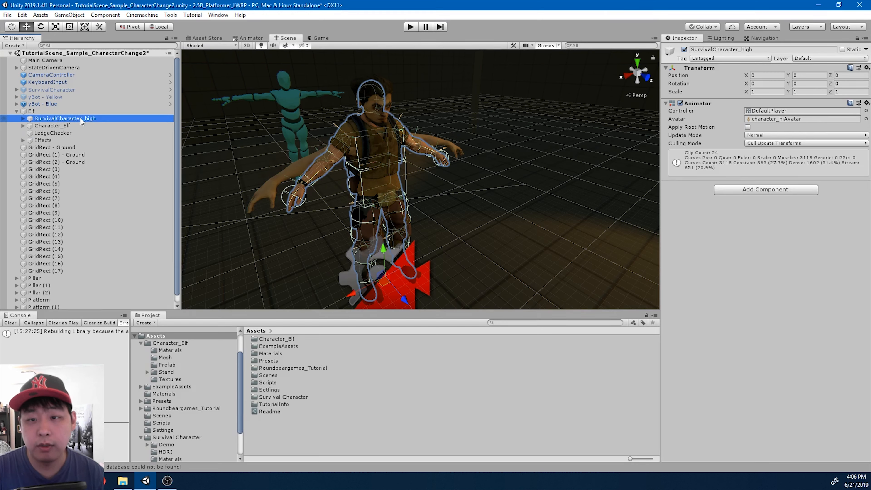
pyautogui.press('Delete')
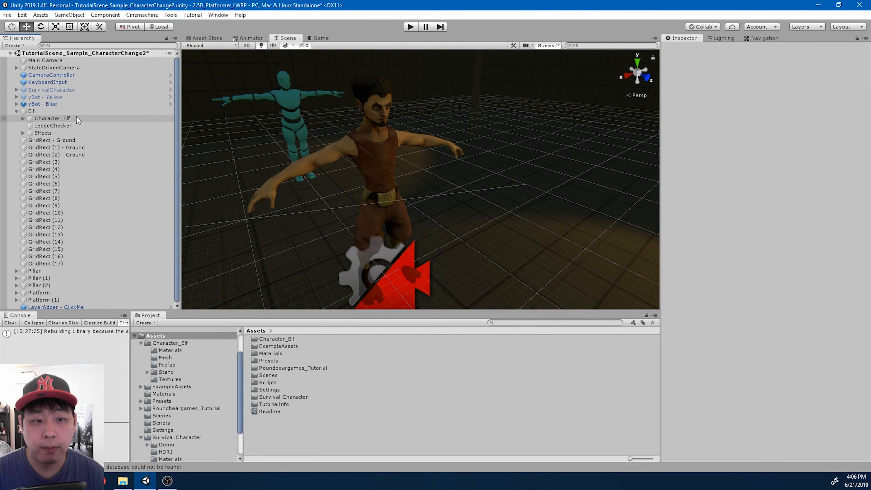
# Turn off Apply Root Motion on Character_Elf's Animator and assign the DefaultPlayer controller
pyautogui.click(77, 118)
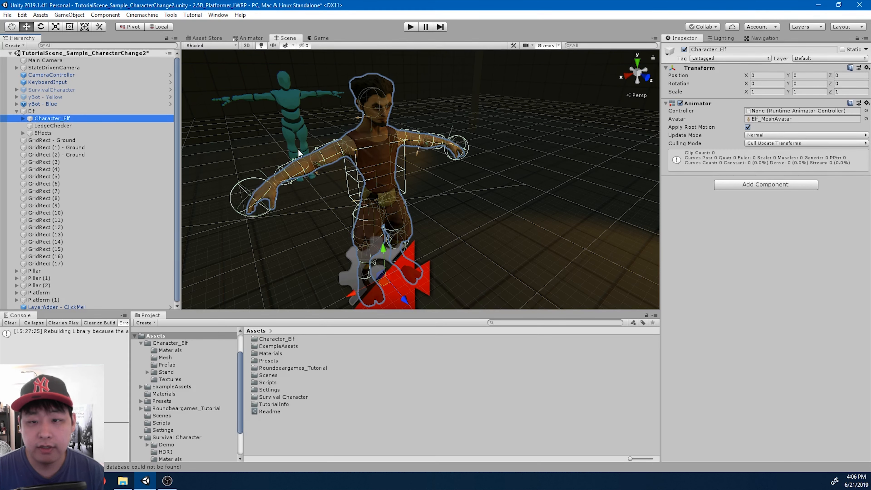
pyautogui.click(749, 127)
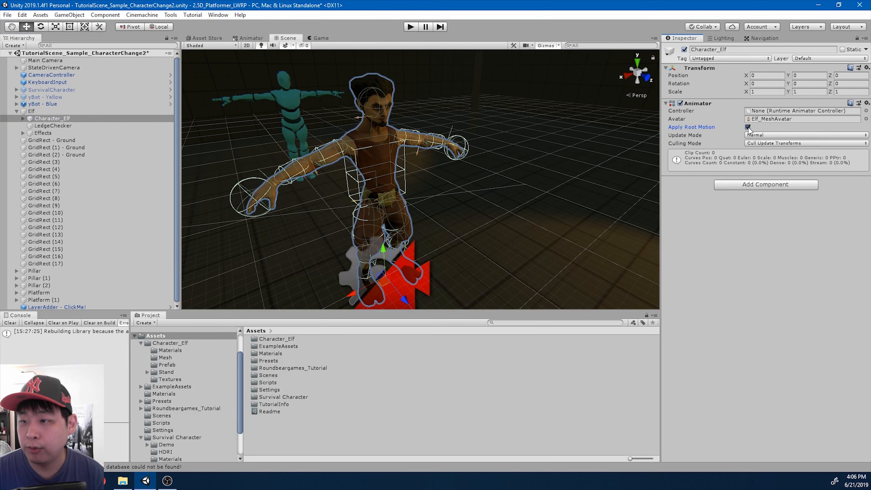
pyautogui.click(867, 112)
pyautogui.write('defa')
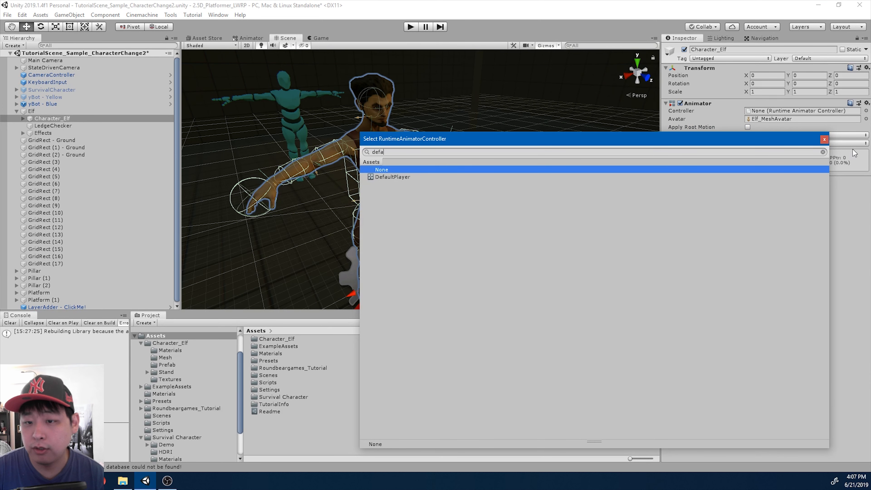
pyautogui.press('Down')
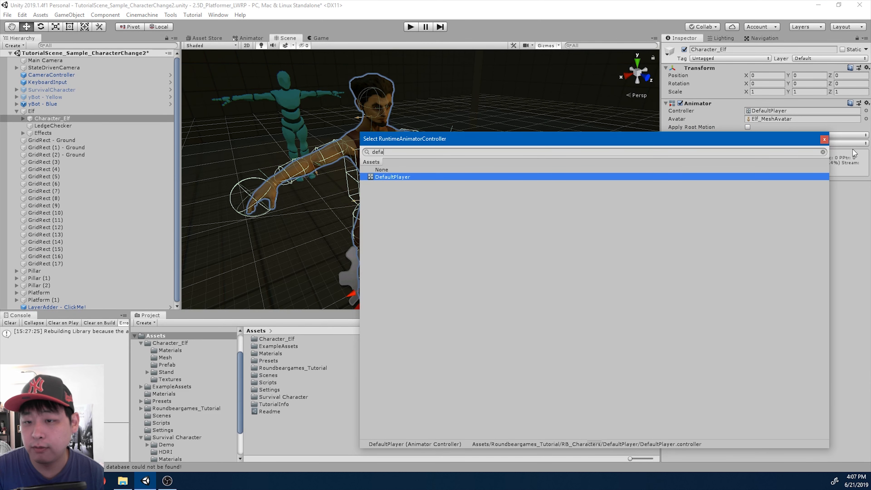
pyautogui.press('Return')
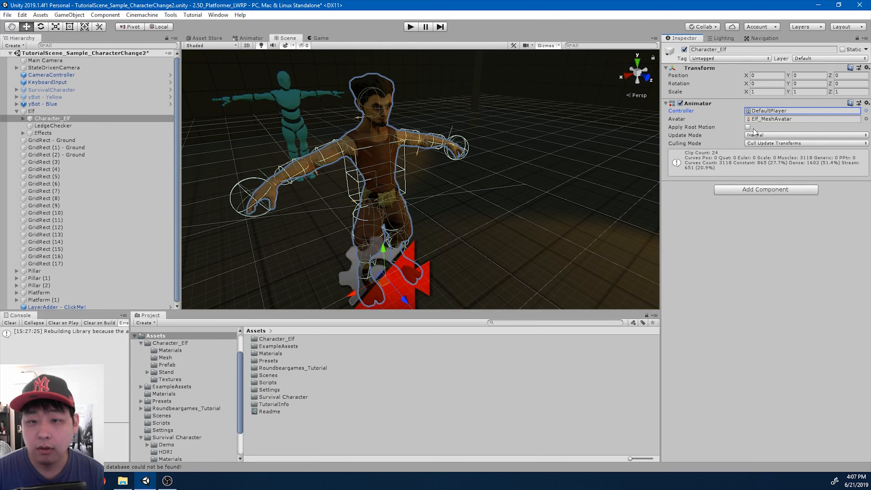
pyautogui.click(32, 112)
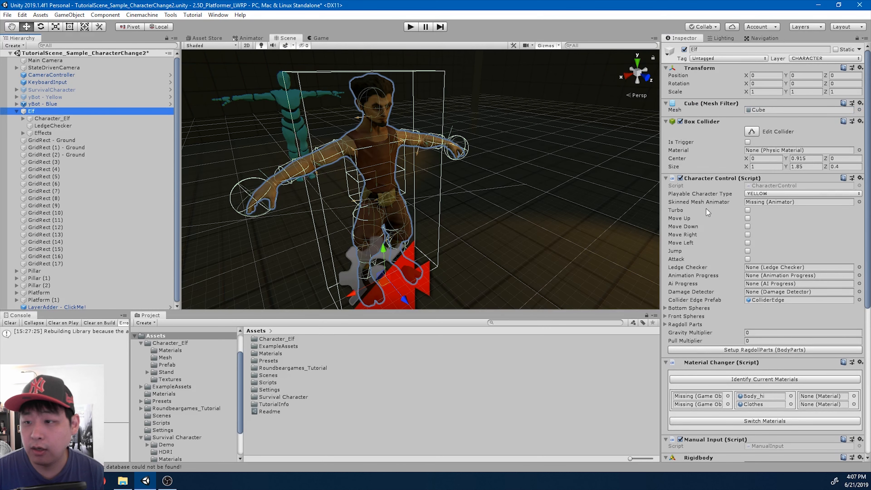
# Assign Character_Elf as the Skinned Mesh Animator and auto-fill the ragdoll parts
pyautogui.click(60, 119)
pyautogui.moveTo(59, 120); pyautogui.dragTo(769, 202)
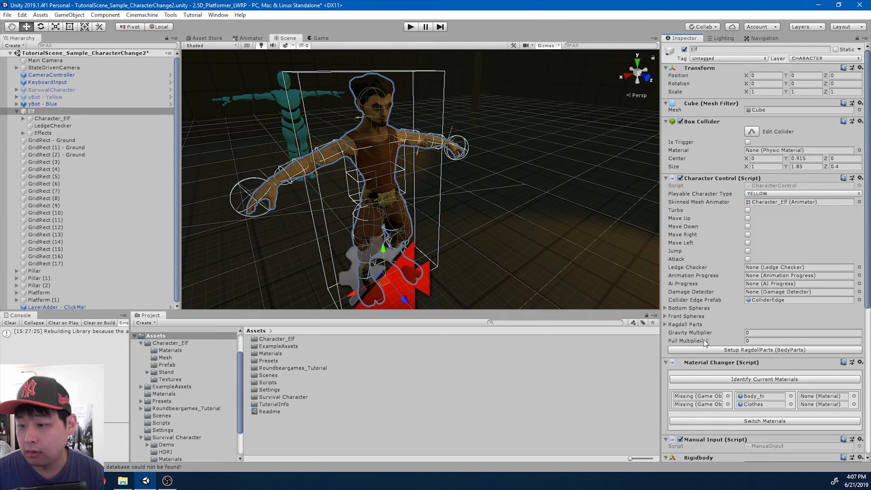
pyautogui.click(665, 324)
pyautogui.scroll(-6, 729, 333)
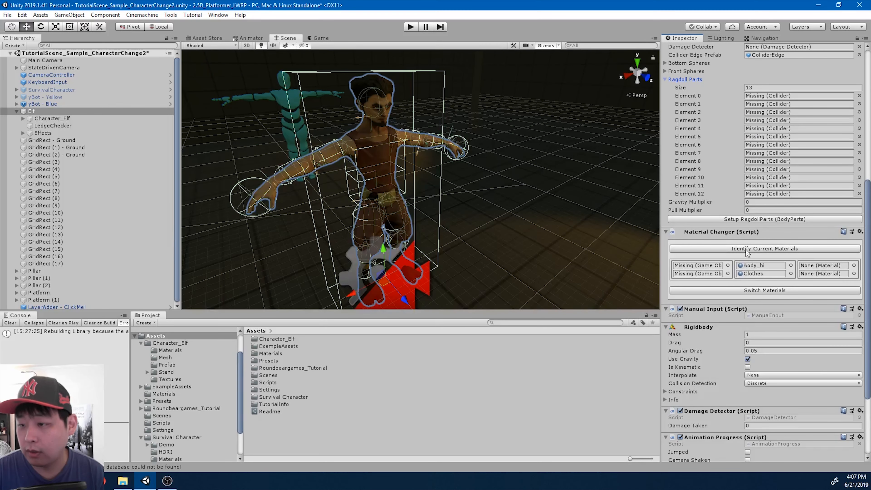
pyautogui.click(740, 220)
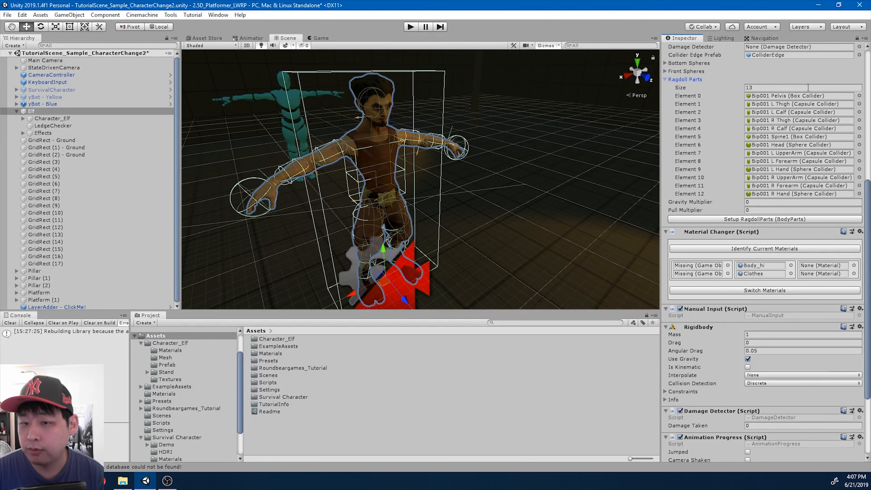
# Identify the Elf's current materials: Body_Mesh using the Character_Elf material
pyautogui.click(729, 249)
pyautogui.click(747, 248)
pyautogui.click(762, 251)
pyautogui.click(763, 250)
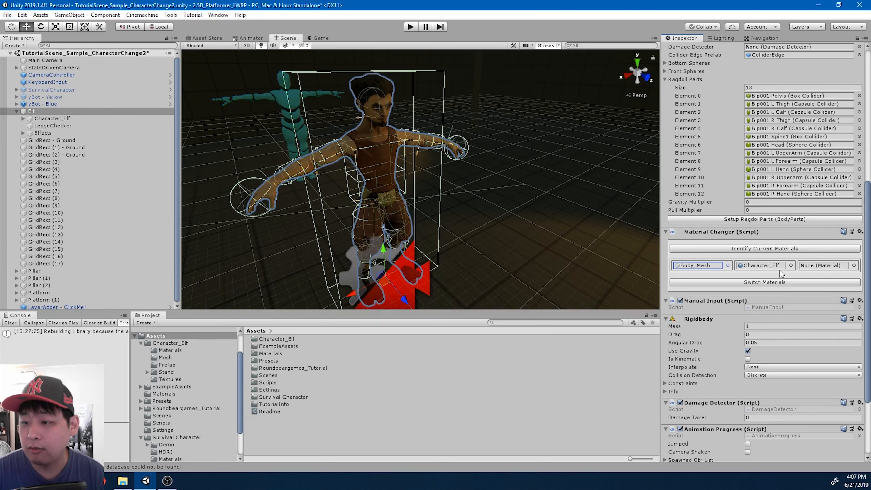
pyautogui.click(87, 113)
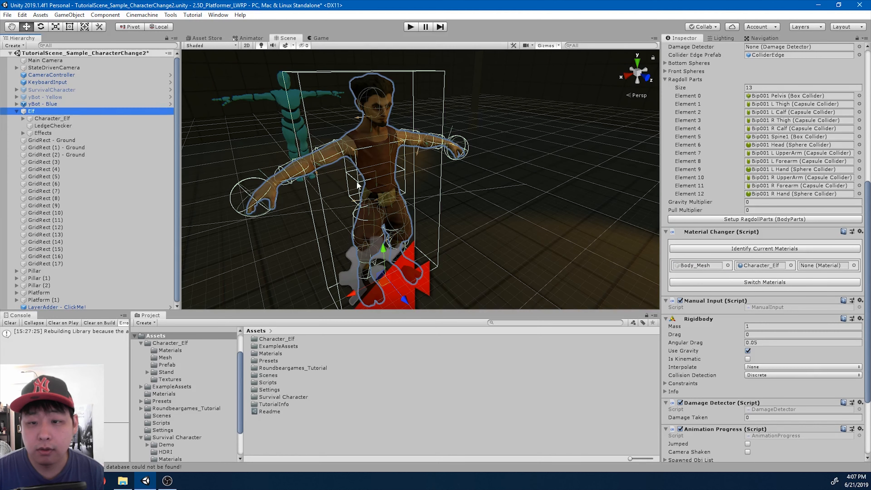
pyautogui.scroll(-3, 442, 211)
pyautogui.scroll(-4, 443, 211)
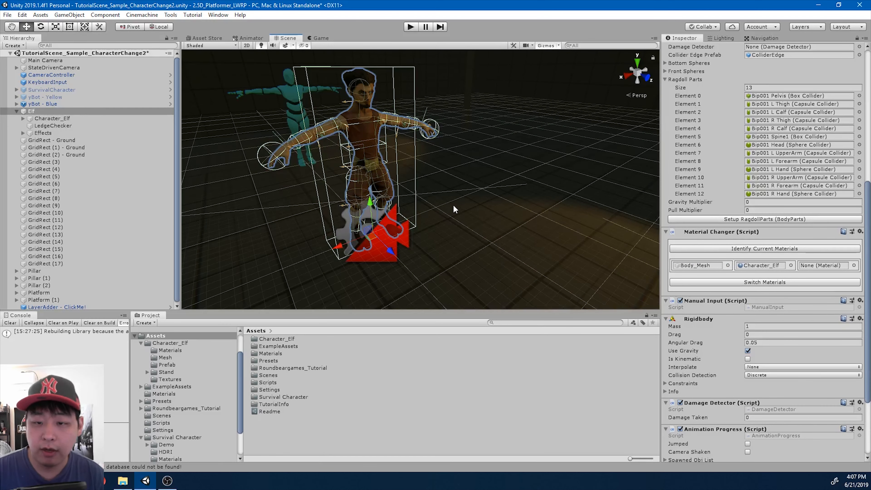
pyautogui.scroll(3, 467, 213)
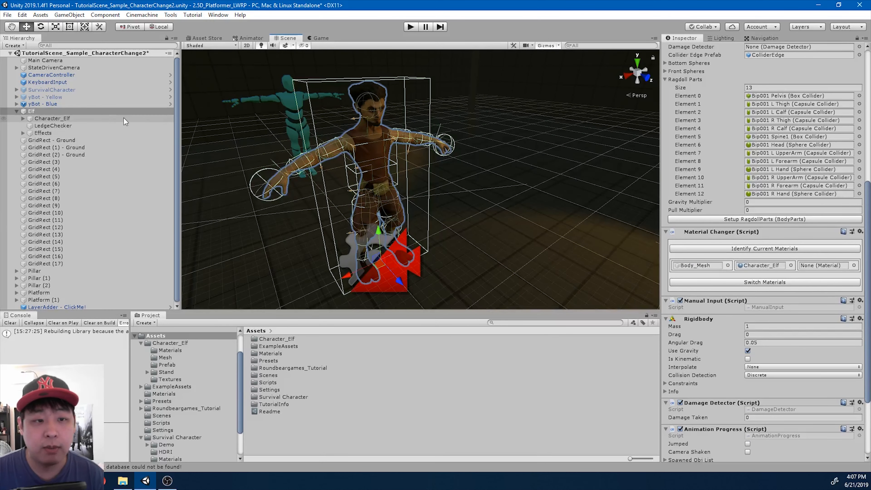
# Reactivate SurvivalCharacter and set its Position Z back to 0
pyautogui.click(92, 88)
pyautogui.hotkey('alt', 'shift', 'a')
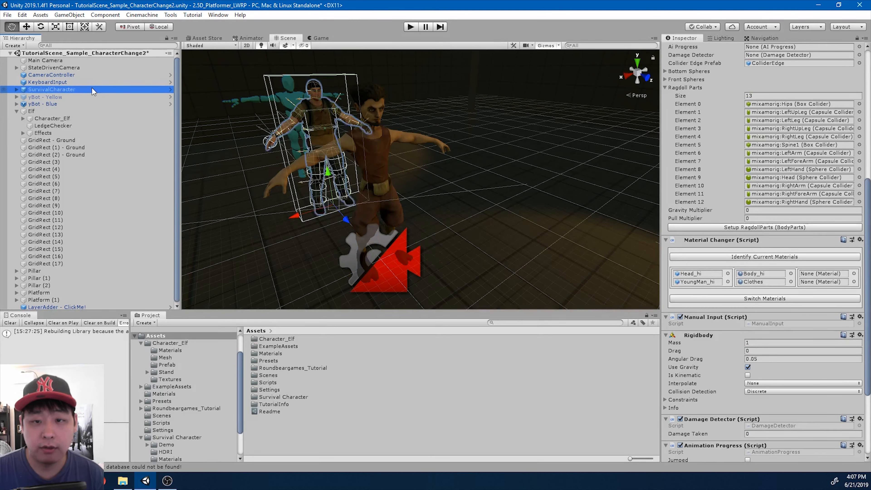
pyautogui.scroll(10, 833, 117)
pyautogui.click(851, 83)
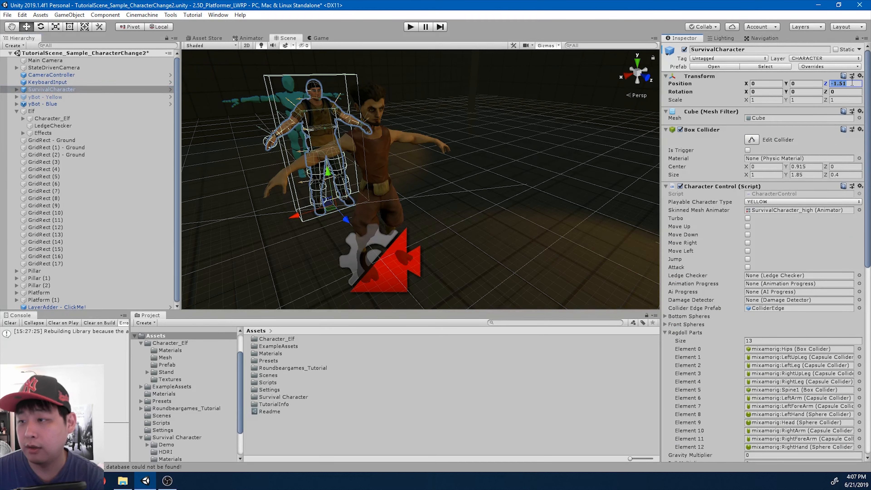
pyautogui.write('0')
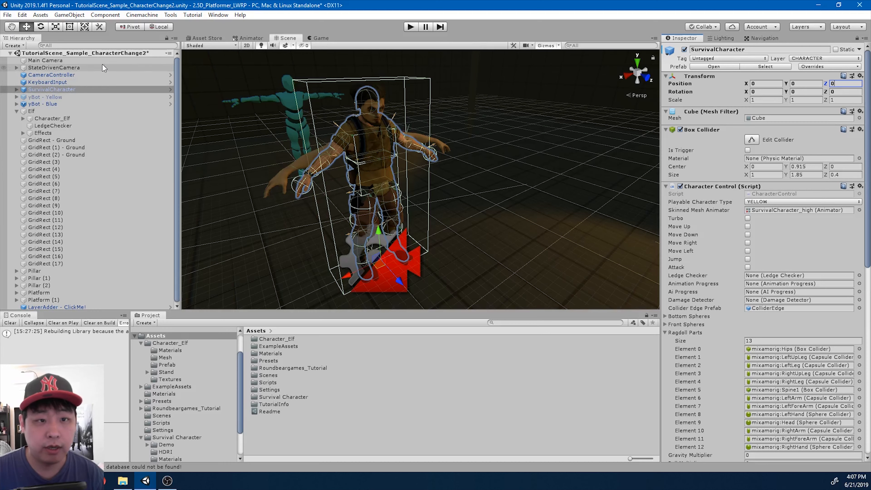
pyautogui.click(109, 46)
# Find SurvivalCharacter's WeaponPosition - ThorHammer object and duplicate it
pyautogui.write('hammer')
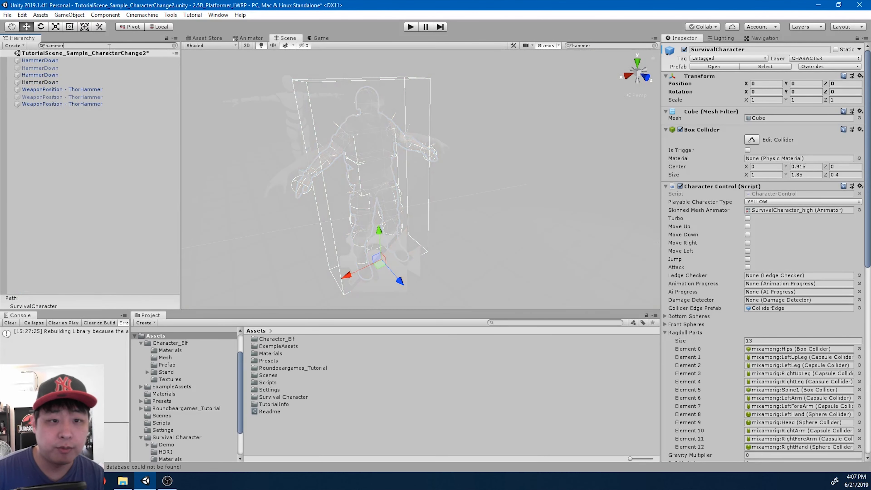
pyautogui.click(106, 87)
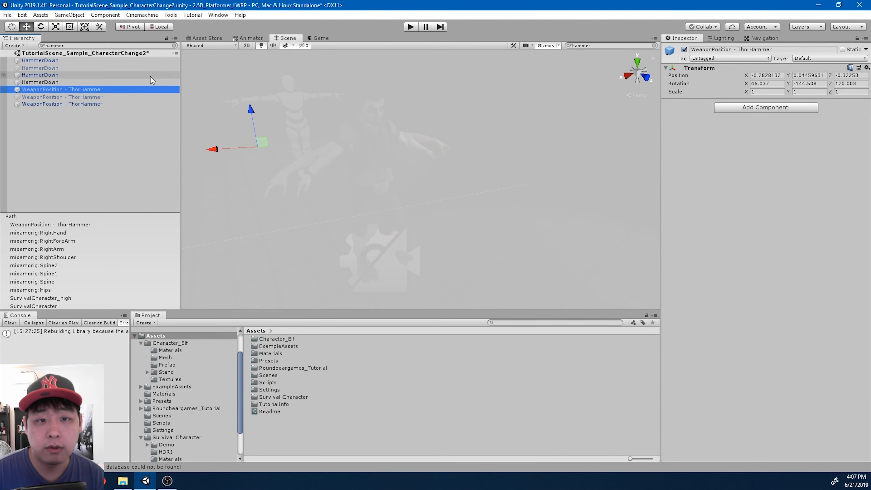
pyautogui.click(175, 46)
pyautogui.keyDown('alt'); pyautogui.moveTo(347, 128); pyautogui.dragTo(439, 128); pyautogui.keyUp('alt')
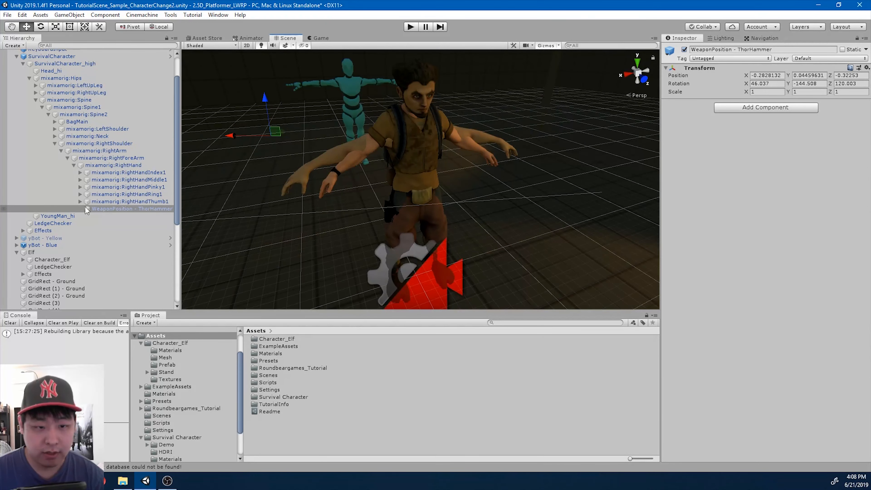
pyautogui.click(100, 210)
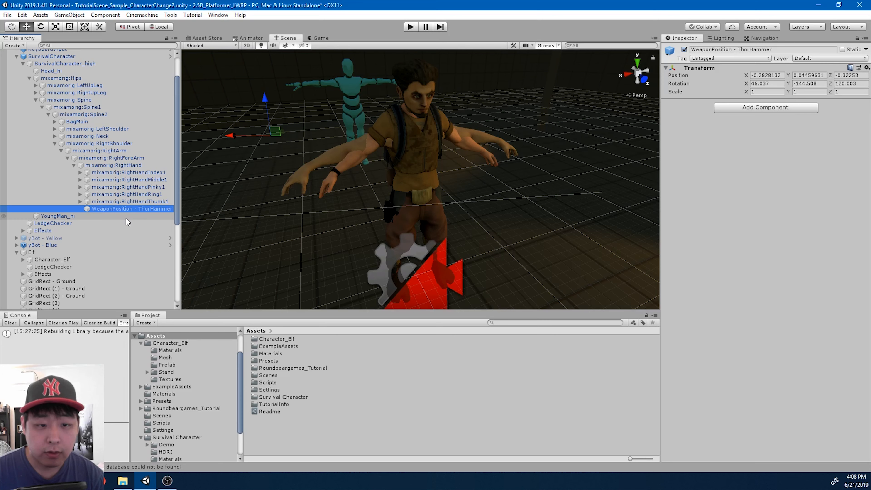
pyautogui.hotkey('ctrl', 'd')
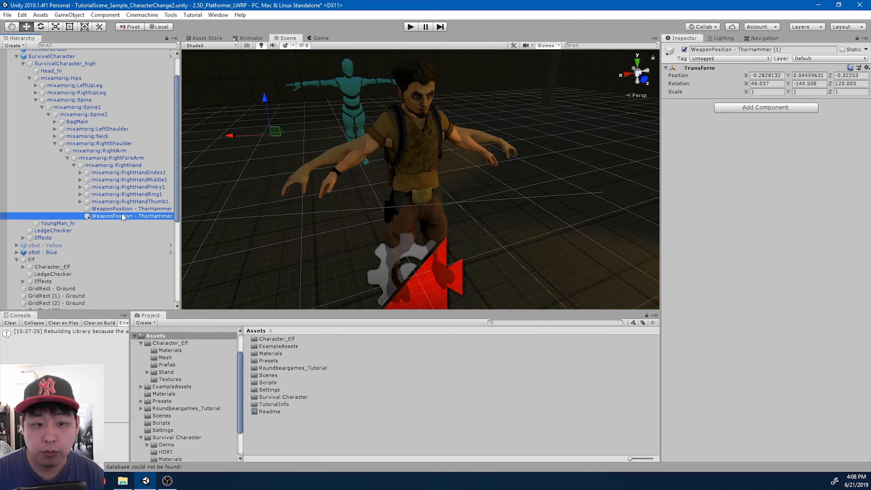
# Parent the hammer copy under the Elf's Bip001 R Hand and drop the (1) name suffix
pyautogui.scroll(-2, 122, 214)
pyautogui.scroll(3, 123, 216)
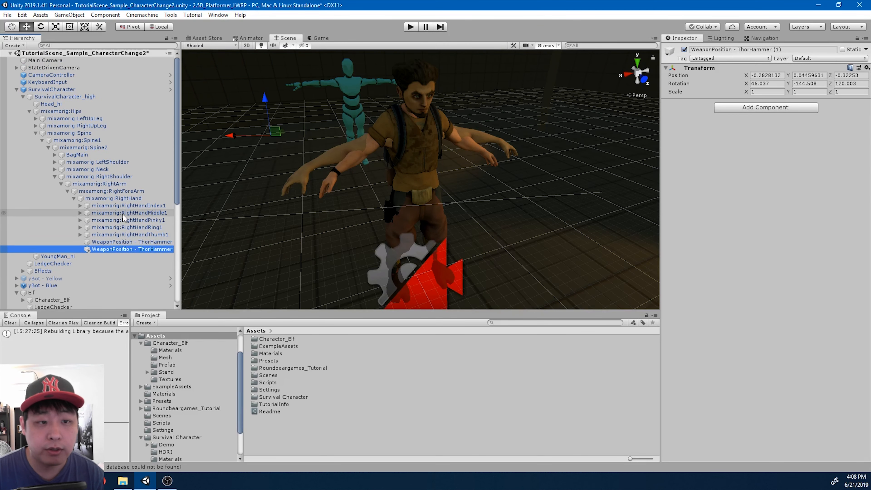
pyautogui.scroll(-5, 123, 214)
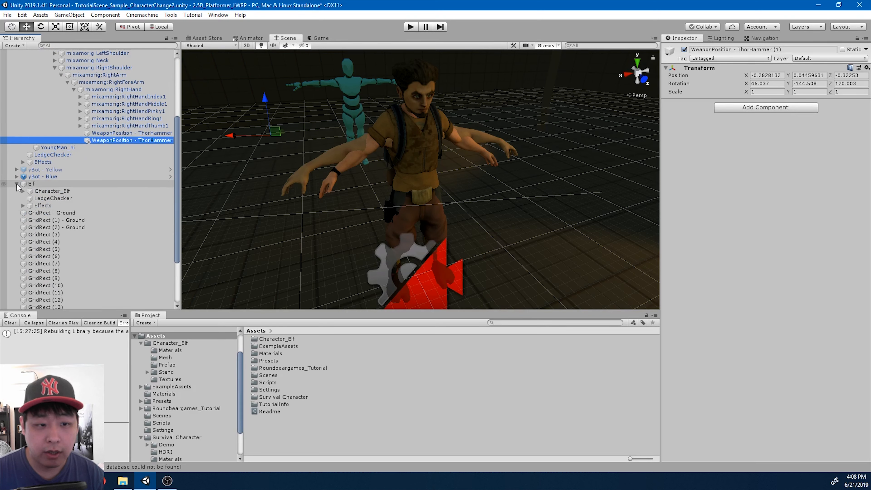
pyautogui.keyDown('alt'); pyautogui.click(23, 191); pyautogui.keyUp('alt')
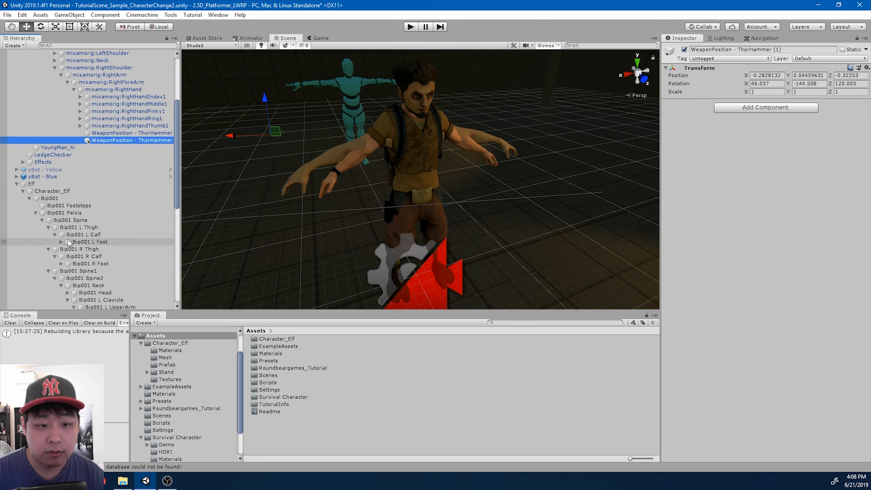
pyautogui.scroll(-3, 119, 188)
pyautogui.moveTo(131, 86); pyautogui.dragTo(129, 295)
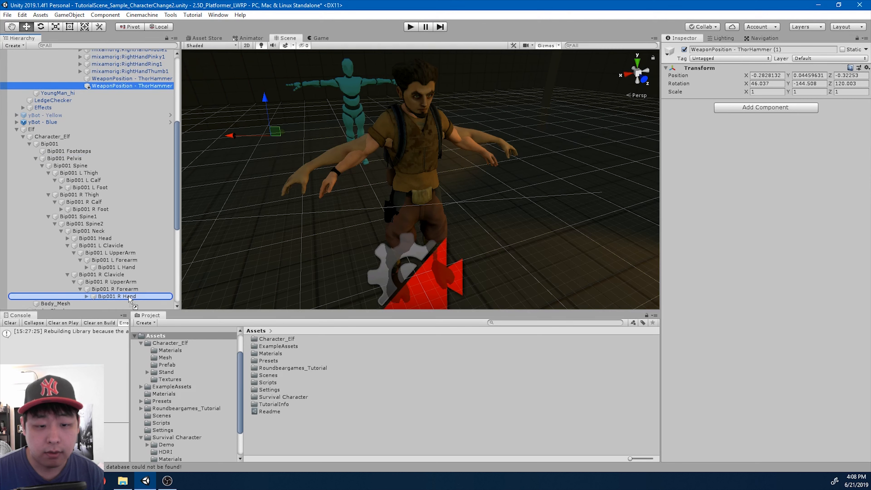
pyautogui.scroll(-4, 154, 249)
pyautogui.press('F2')
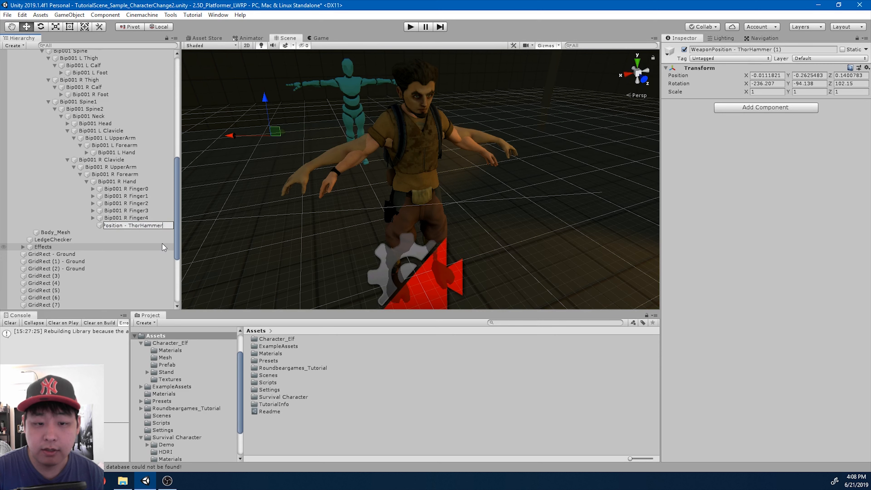
pyautogui.press('Return')
# Move SurvivalCharacter back to Z -1.269 and deactivate it
pyautogui.scroll(6, 158, 223)
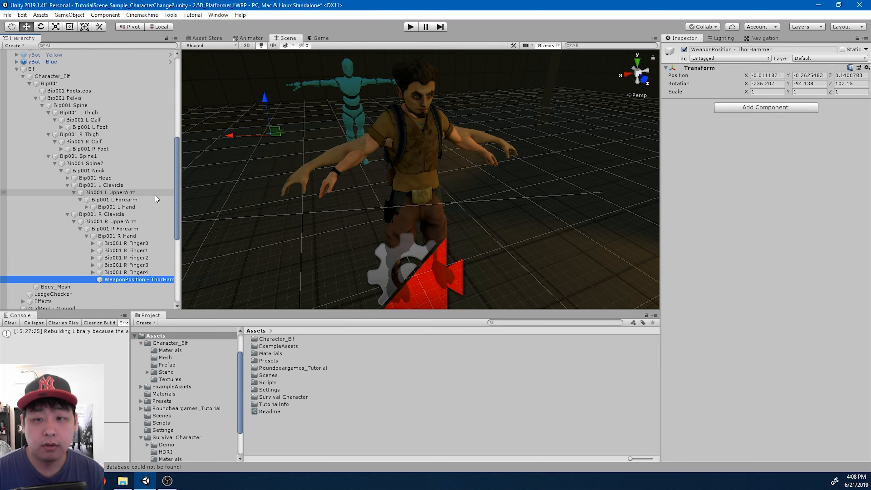
pyautogui.scroll(6, 155, 195)
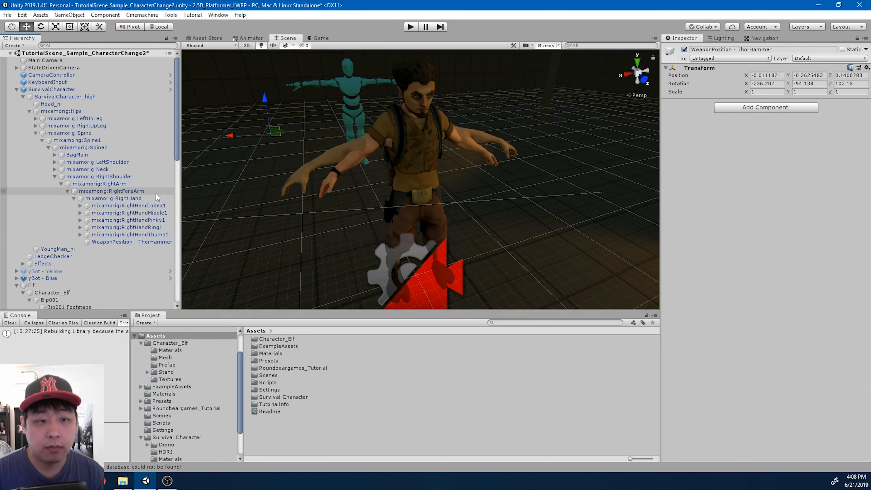
pyautogui.click(77, 90)
pyautogui.moveTo(433, 301); pyautogui.dragTo(381, 236)
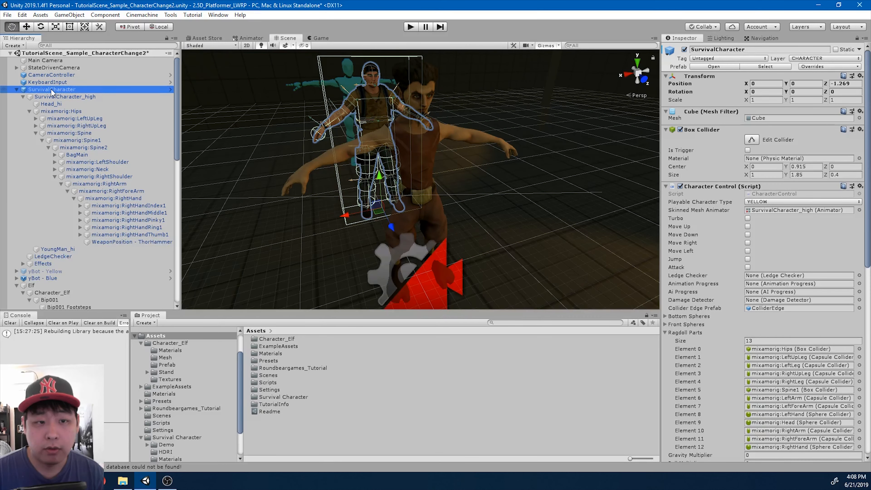
pyautogui.hotkey('alt', 'shift', 'a')
pyautogui.scroll(-3, 107, 216)
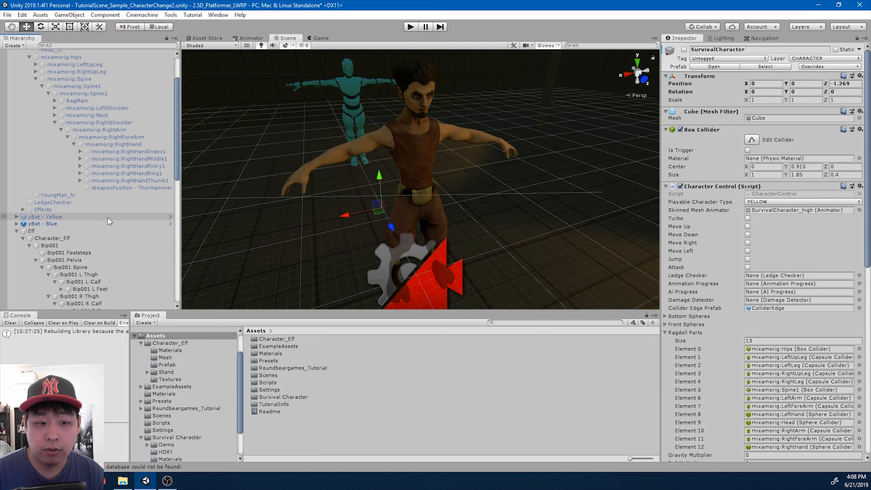
# Open States/Player/LeadJab and show Player_LeadJab_Attack's Collider Names list
pyautogui.click(61, 231)
pyautogui.scroll(-3, 221, 398)
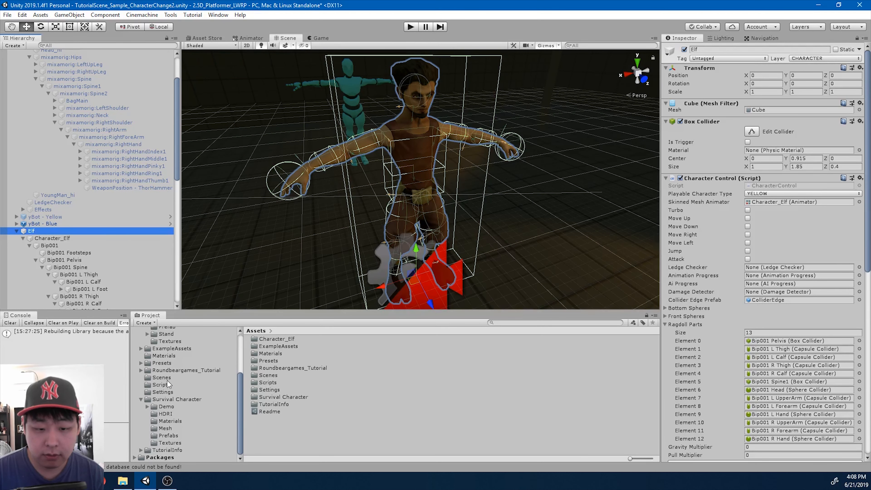
pyautogui.click(196, 371)
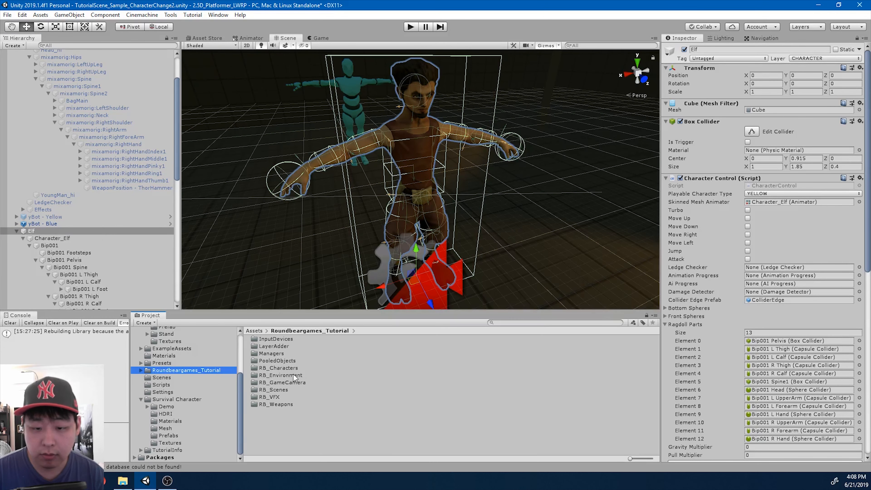
pyautogui.doubleClick(288, 368)
pyautogui.doubleClick(267, 396)
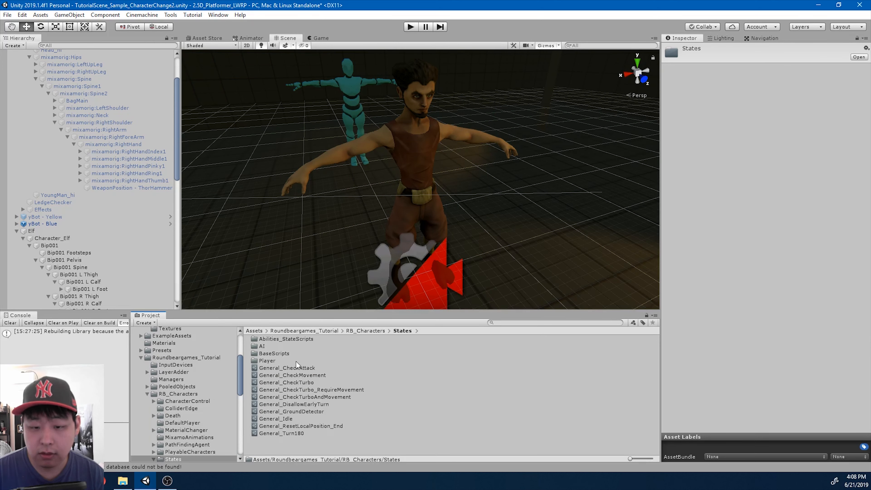
pyautogui.doubleClick(269, 361)
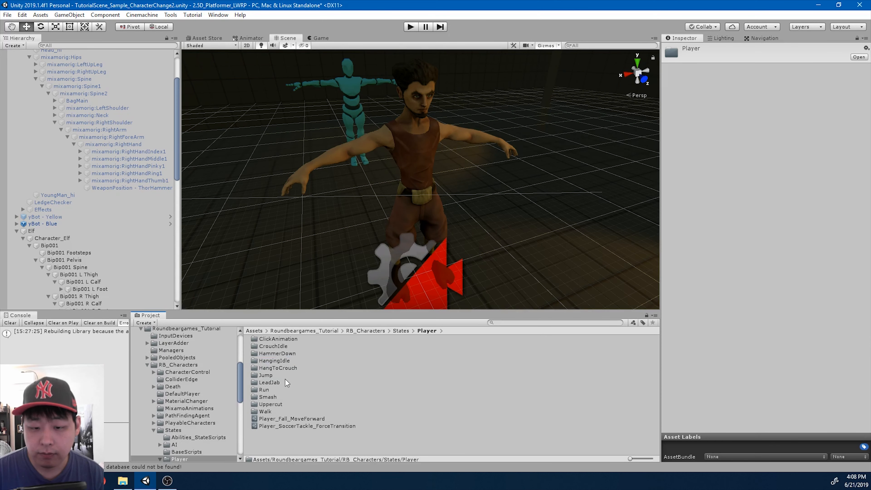
pyautogui.doubleClick(275, 384)
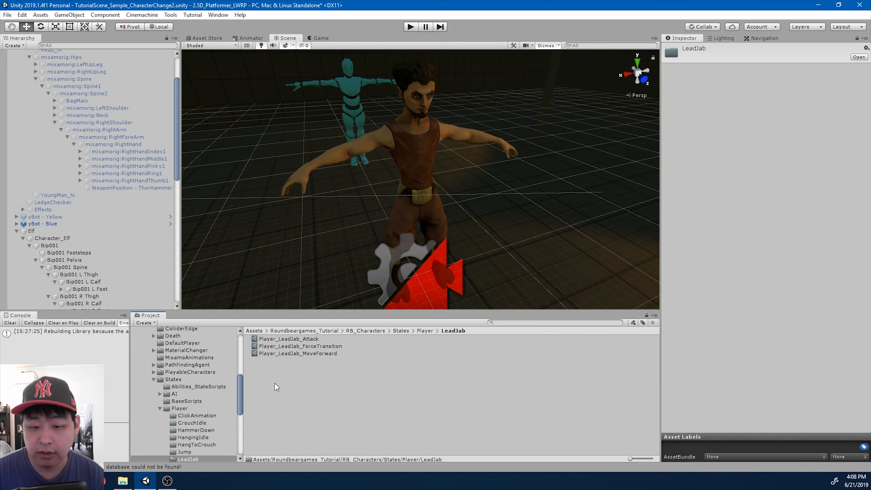
pyautogui.click(293, 341)
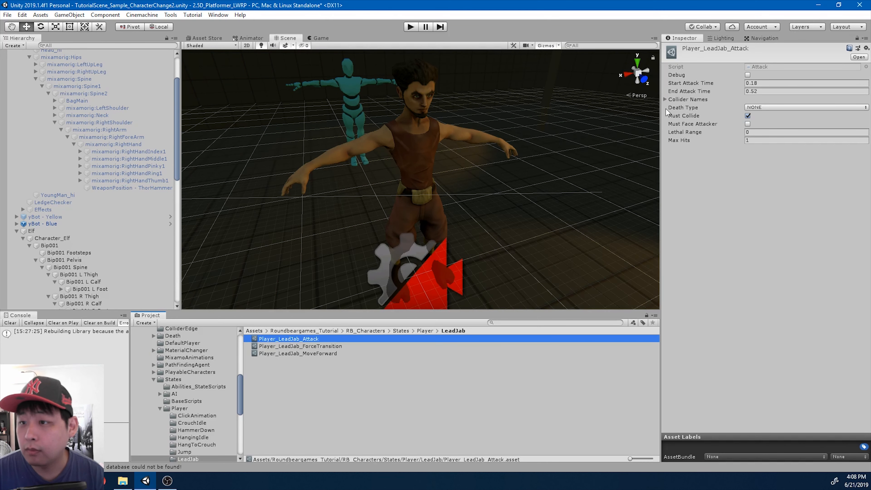
pyautogui.click(665, 100)
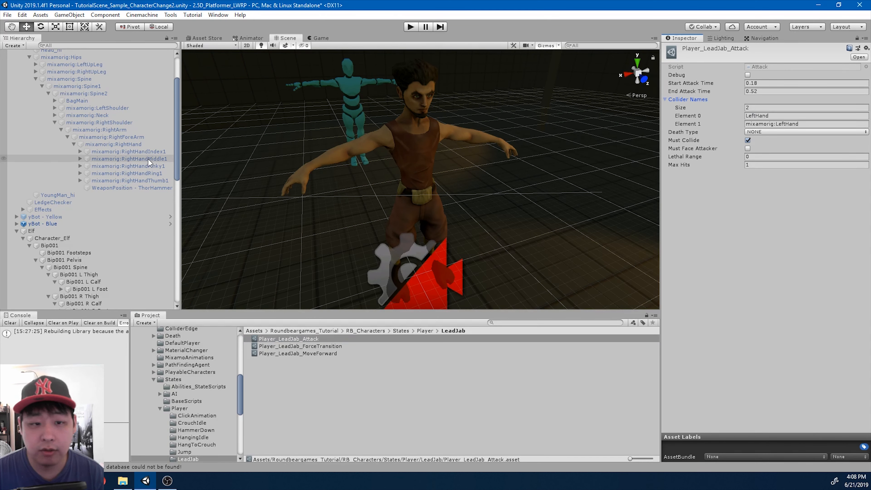
pyautogui.scroll(-10, 134, 219)
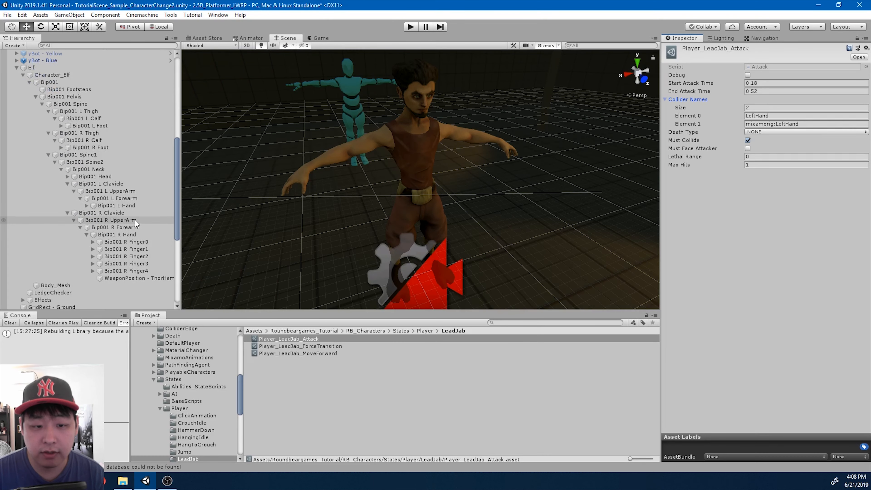
# Set Collider Names size to 3 with Element 2 as Bip001 L Hand
pyautogui.click(128, 152)
pyautogui.hotkey('ctrl', 'c')
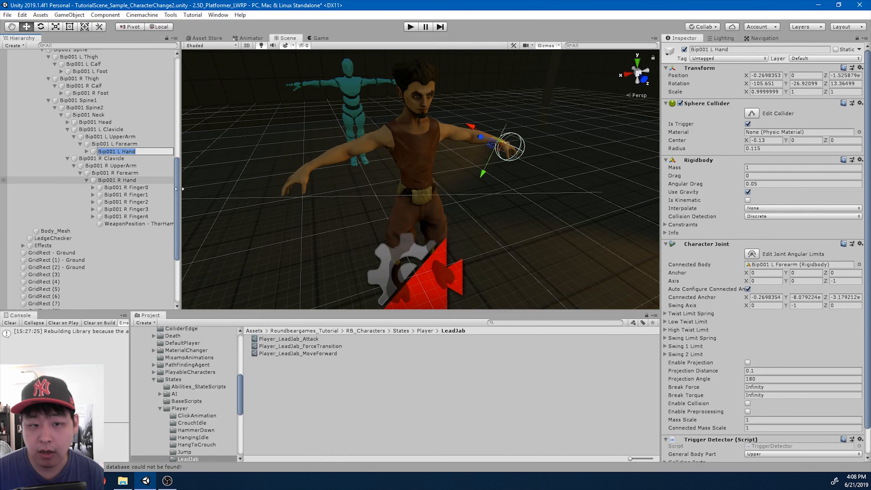
pyautogui.click(320, 339)
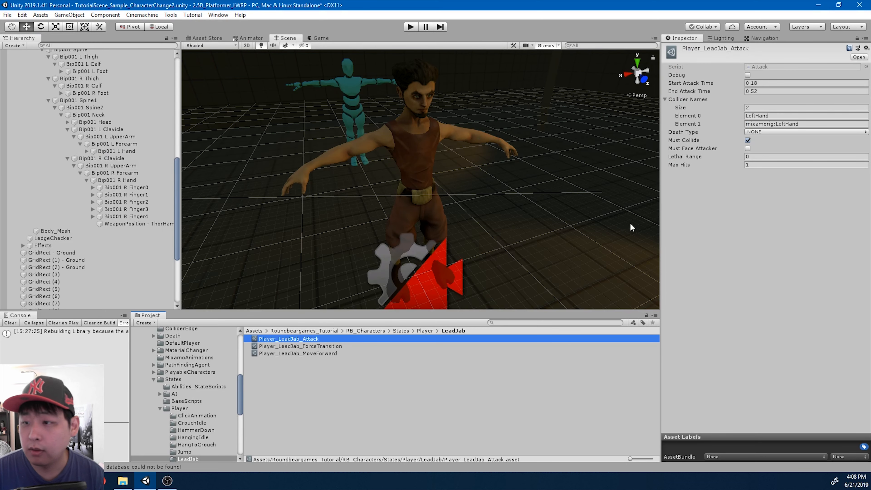
pyautogui.click(760, 107)
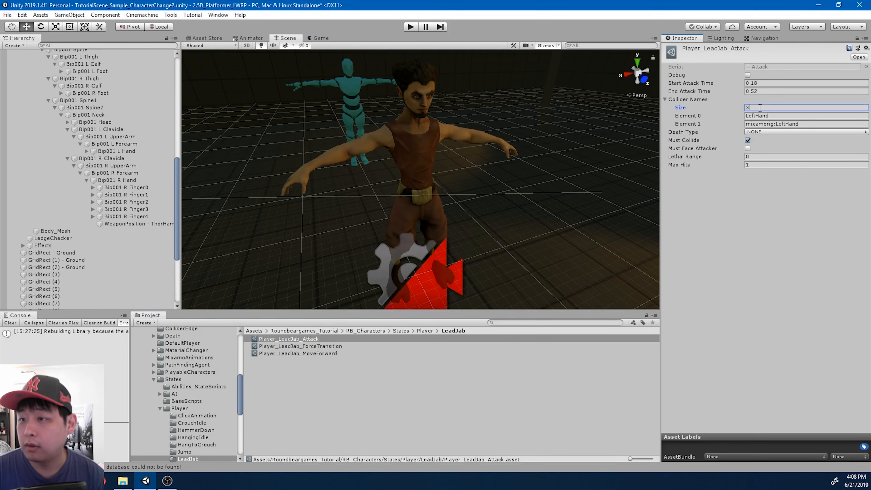
pyautogui.press('Return')
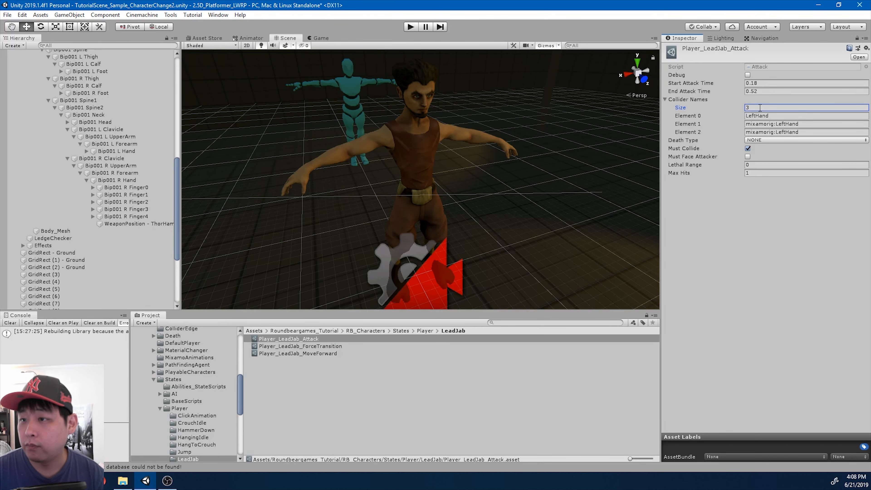
pyautogui.click(779, 132)
pyautogui.hotkey('ctrl', 'v')
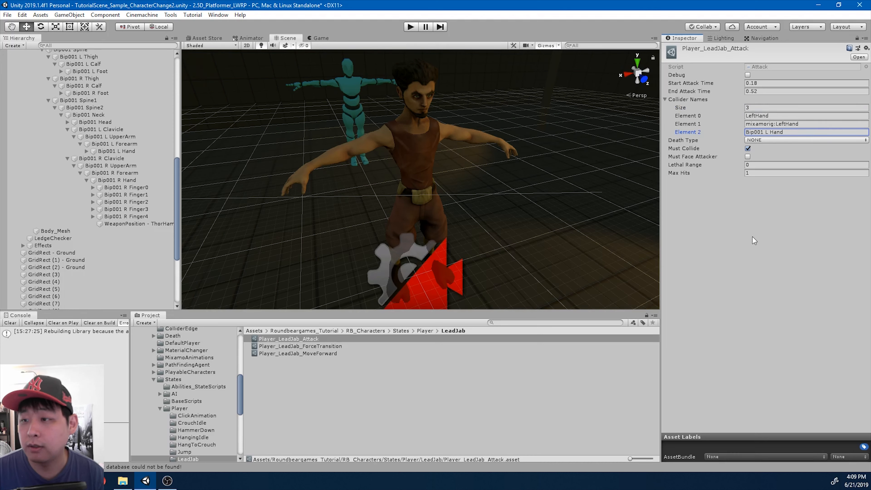
pyautogui.scroll(-3, 566, 210)
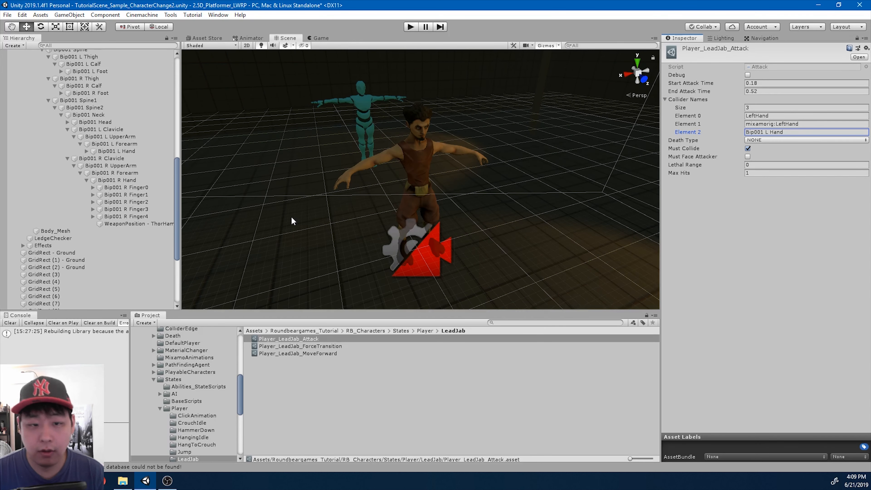
pyautogui.scroll(6, 134, 193)
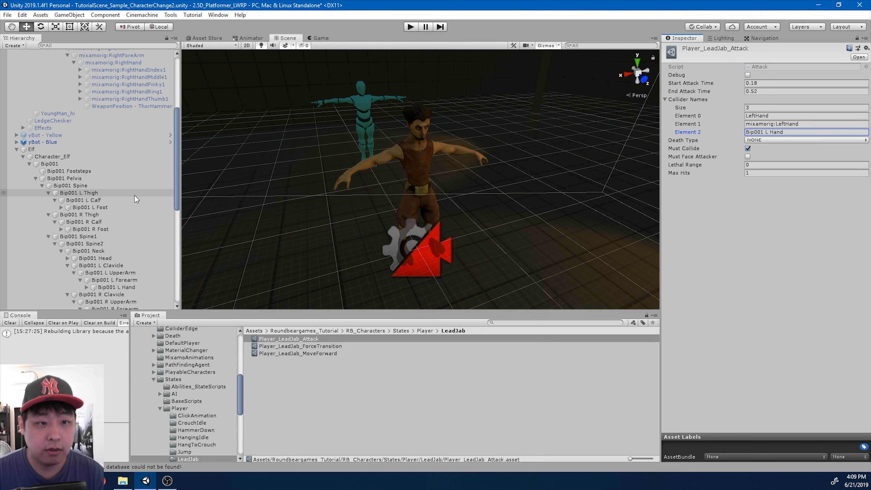
pyautogui.click(71, 150)
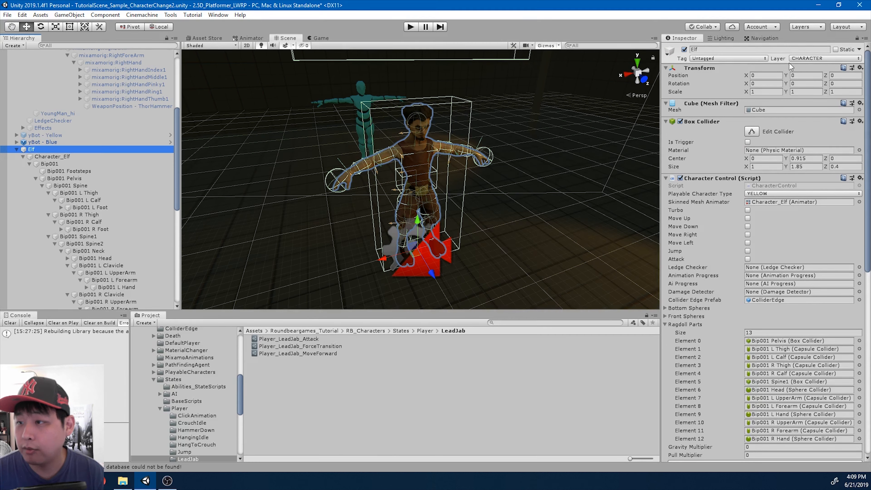
# Reselect the Elf root object and open the RB_Characters/PlayableCharacters folder
pyautogui.click(55, 156)
pyautogui.click(86, 151)
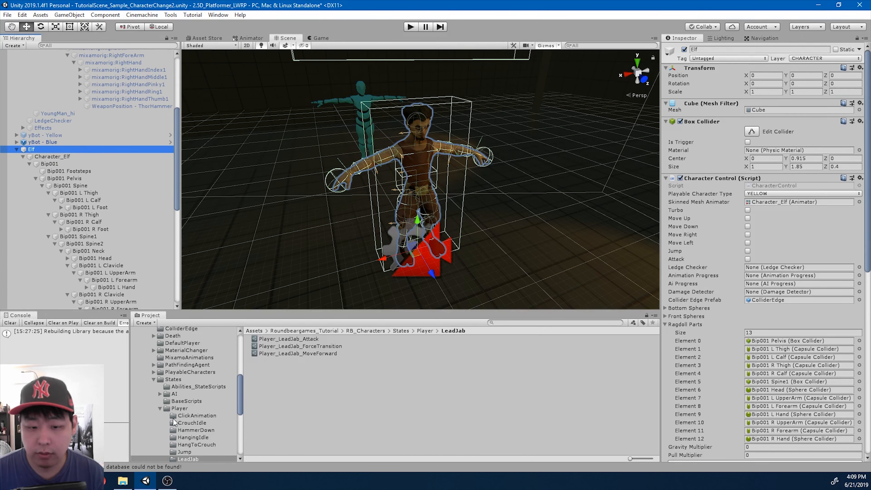
pyautogui.click(153, 379)
pyautogui.scroll(3, 203, 395)
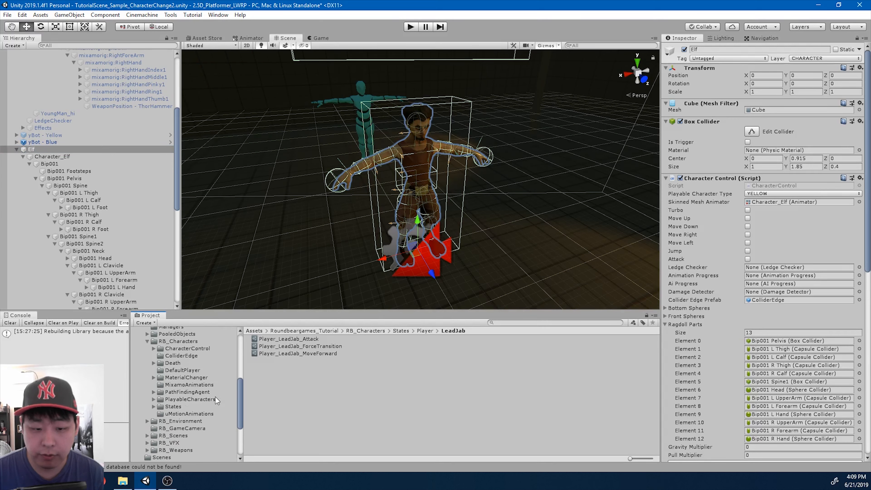
pyautogui.click(181, 368)
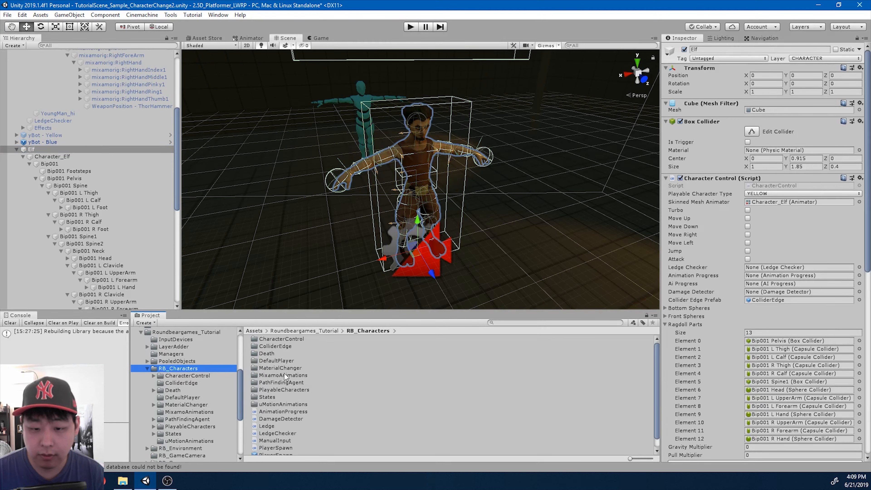
pyautogui.click(286, 390)
pyautogui.doubleClick(285, 391)
# Create and open a folder named Elf, then save the Elf object into it as a prefab
pyautogui.rightClick(344, 376)
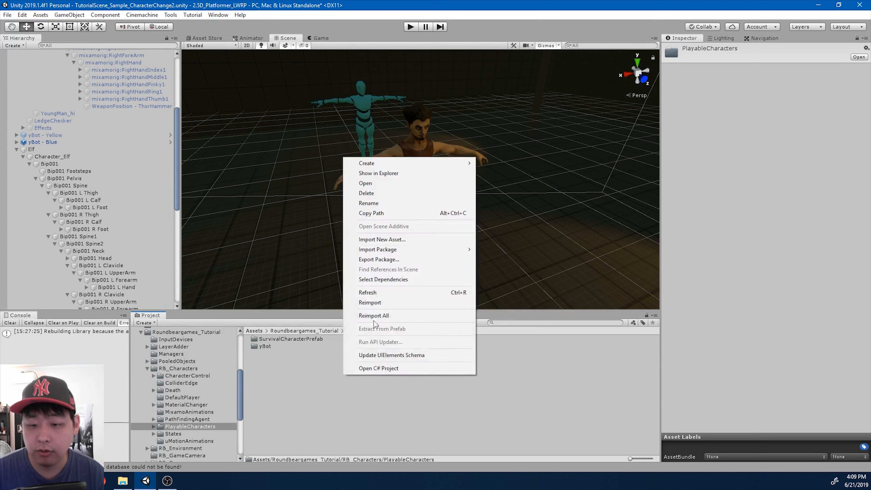
pyautogui.moveTo(425, 164)
pyautogui.click(520, 86)
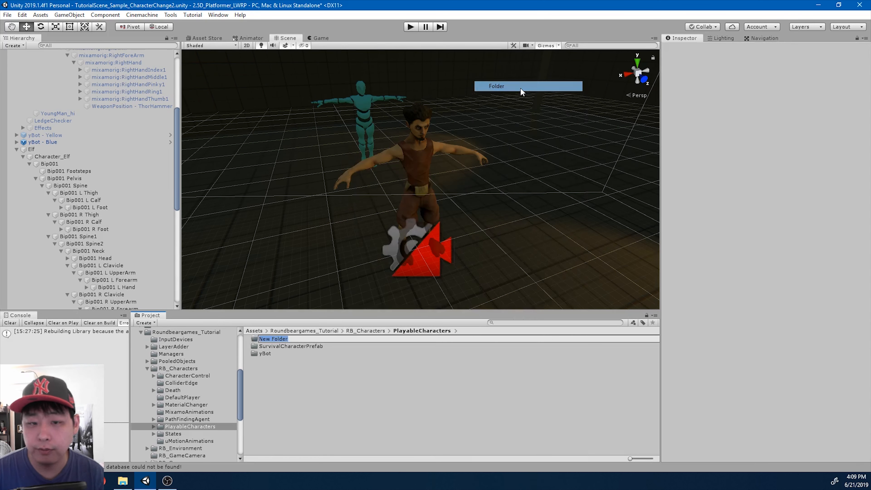
pyautogui.write('Elf')
pyautogui.press('Return')
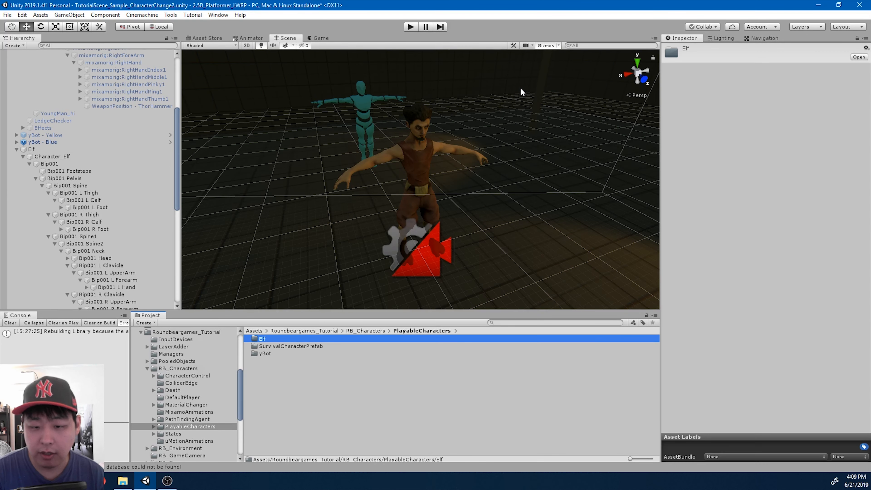
pyautogui.press('Return')
pyautogui.moveTo(32, 149); pyautogui.dragTo(335, 359)
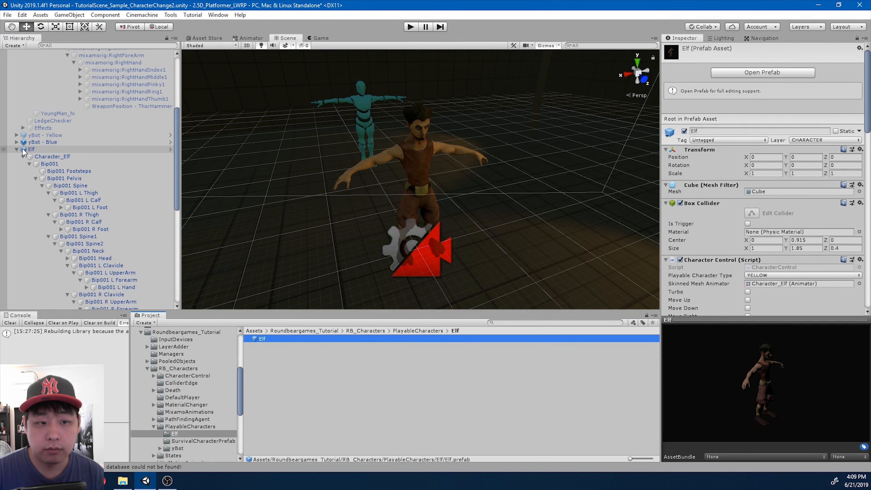
# Collapse the Elf and SurvivalCharacter foldouts in the Hierarchy
pyautogui.click(16, 150)
pyautogui.scroll(5, 21, 97)
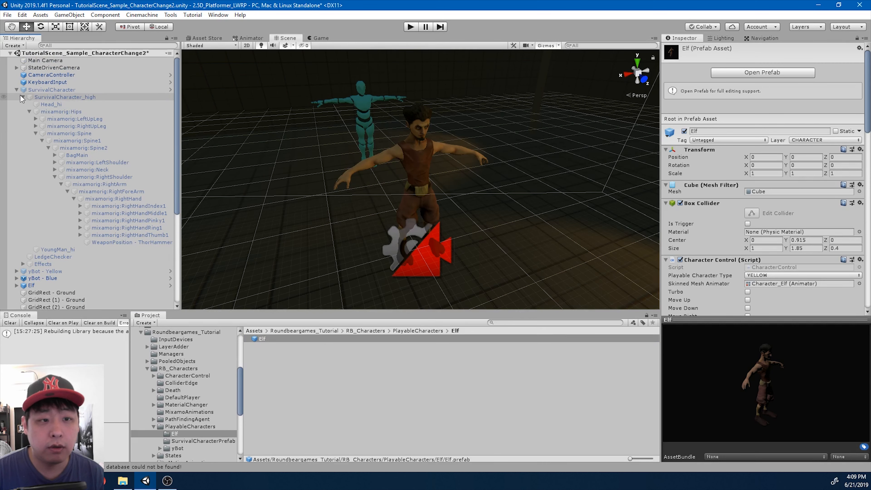
pyautogui.click(16, 89)
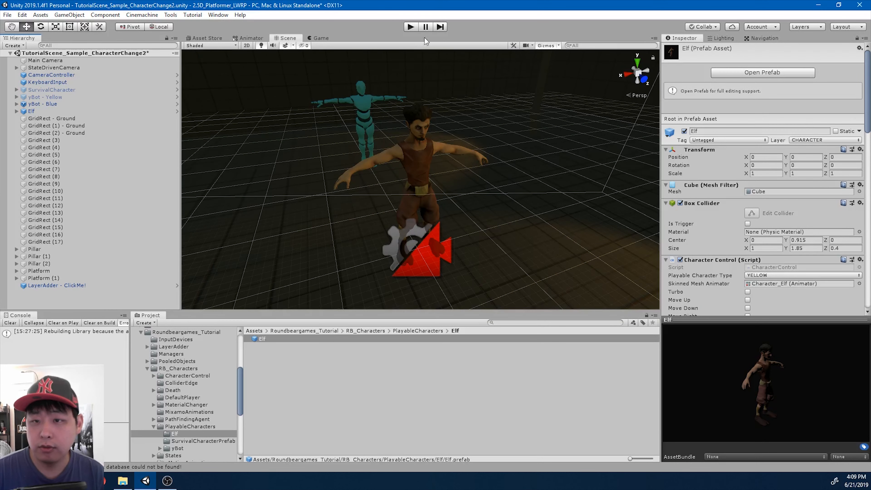
# Play the scene, walk the Elf to the right, and pause
pyautogui.click(411, 27)
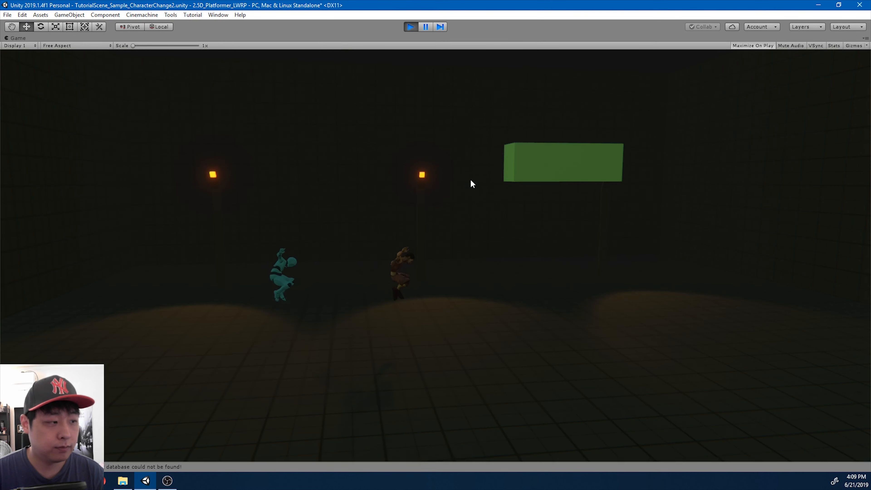
pyautogui.press('d')
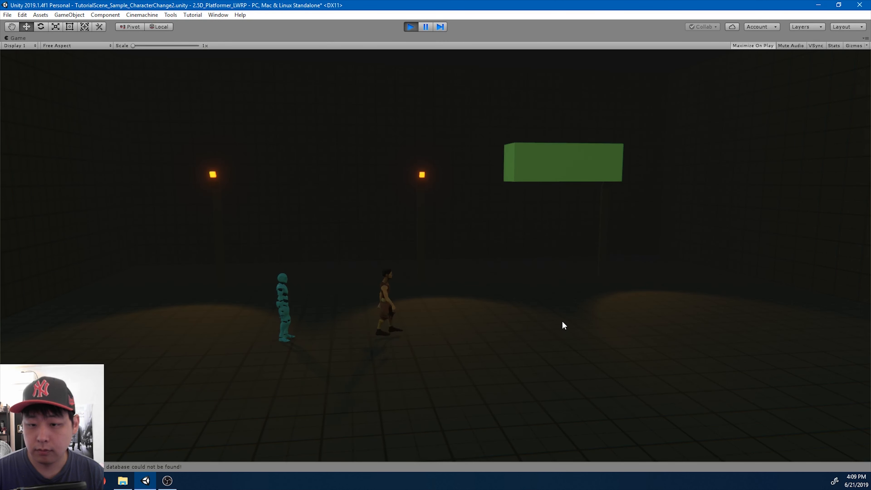
pyautogui.click(426, 26)
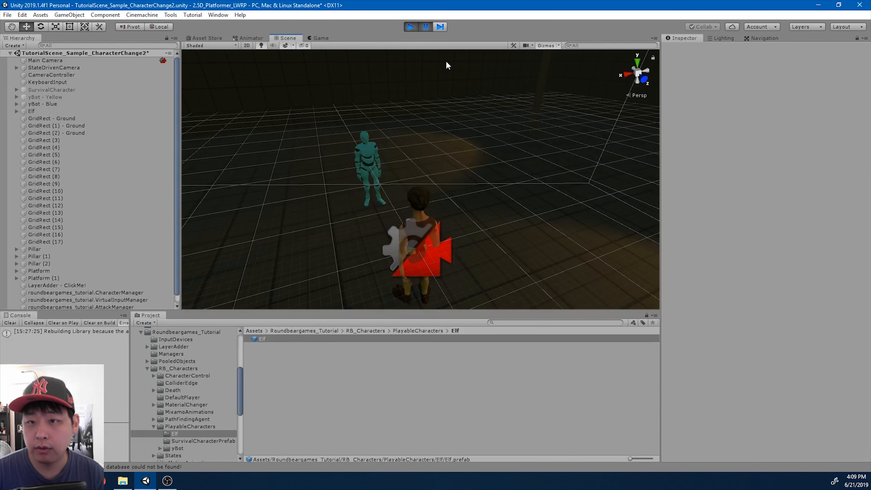
# Set the Environment Intensity Multiplier to 2.3, restore the Game view, and resume play
pyautogui.moveTo(335, 39); pyautogui.dragTo(602, 157)
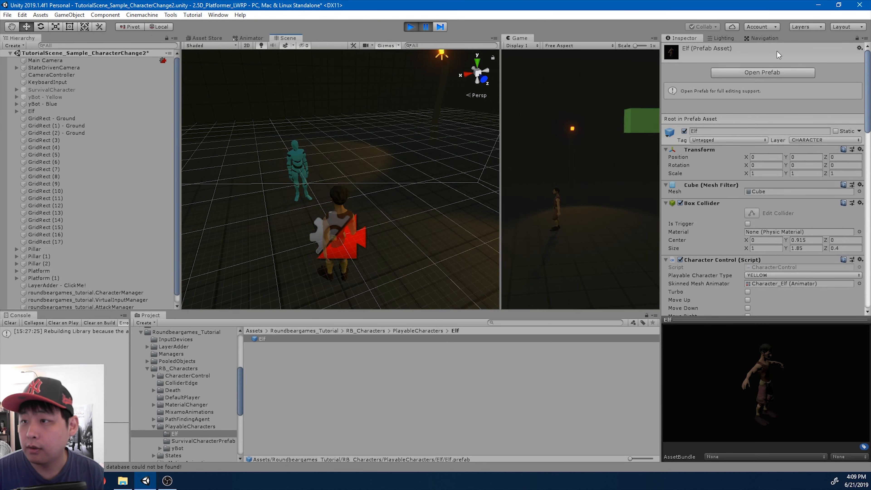
pyautogui.click(721, 38)
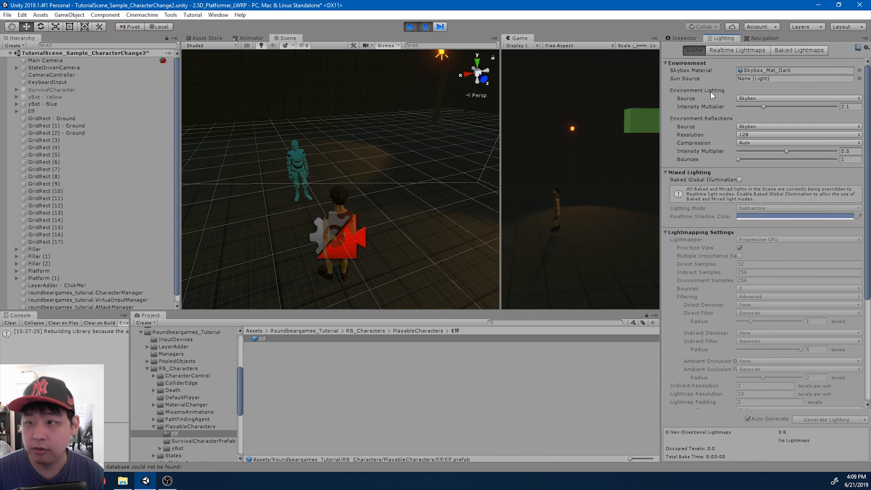
pyautogui.click(857, 107)
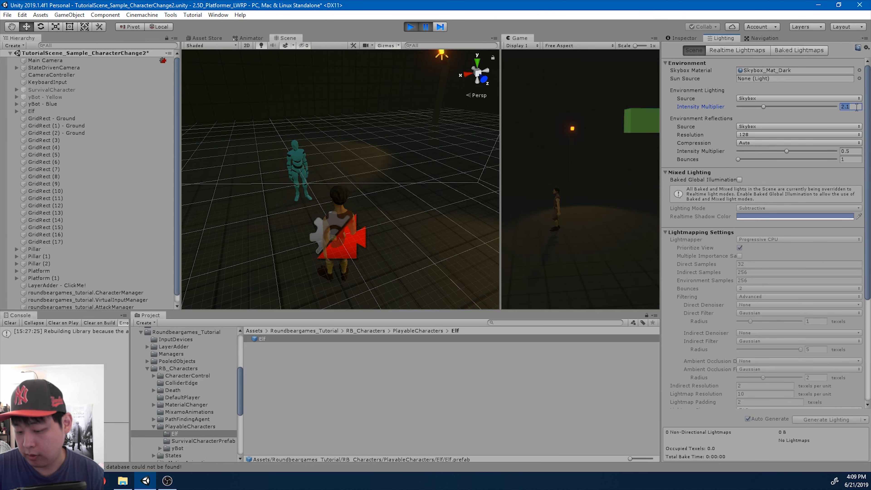
pyautogui.write('3')
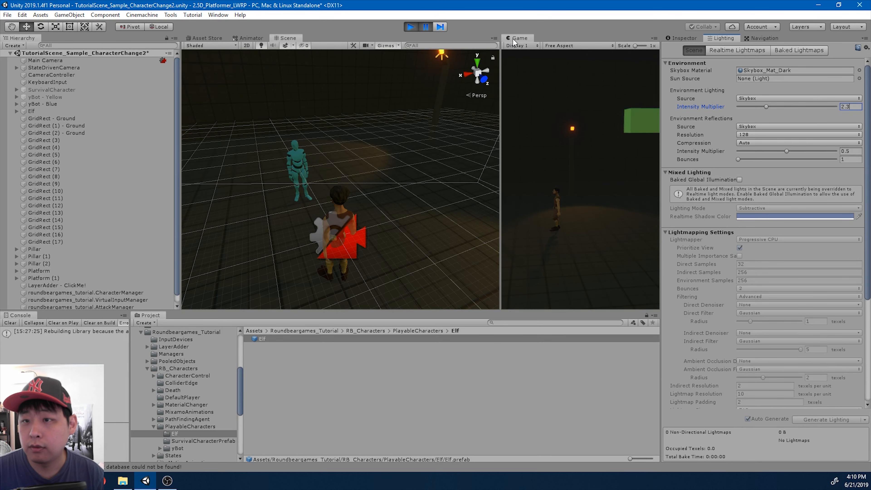
pyautogui.moveTo(514, 38); pyautogui.dragTo(467, 42)
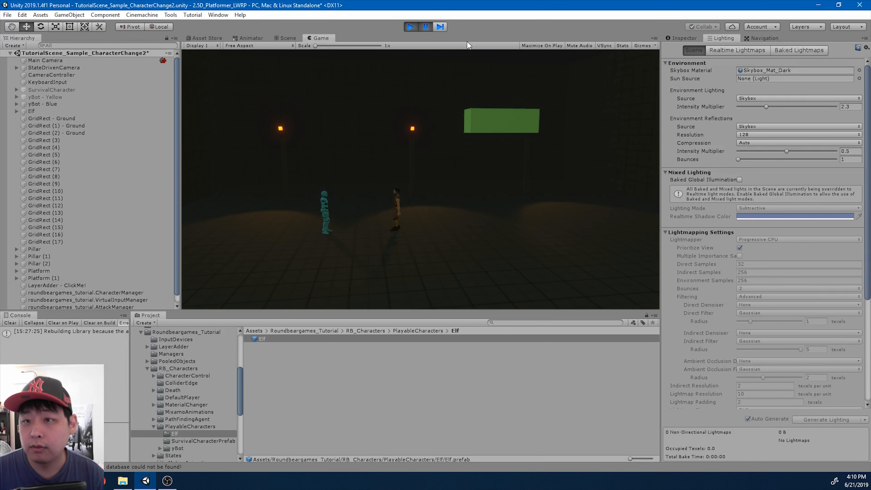
pyautogui.click(426, 26)
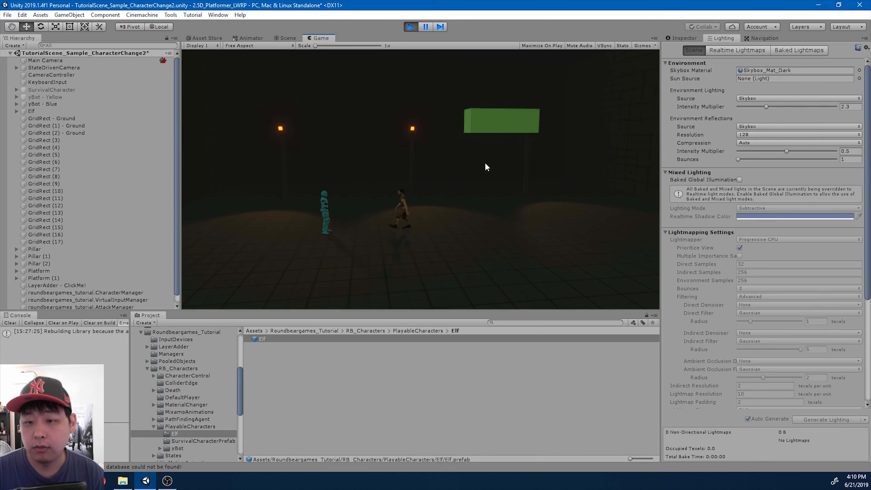
# Make the Default virtual camera follow and look at the Elf's Bip001 Spine1
pyautogui.click(42, 68)
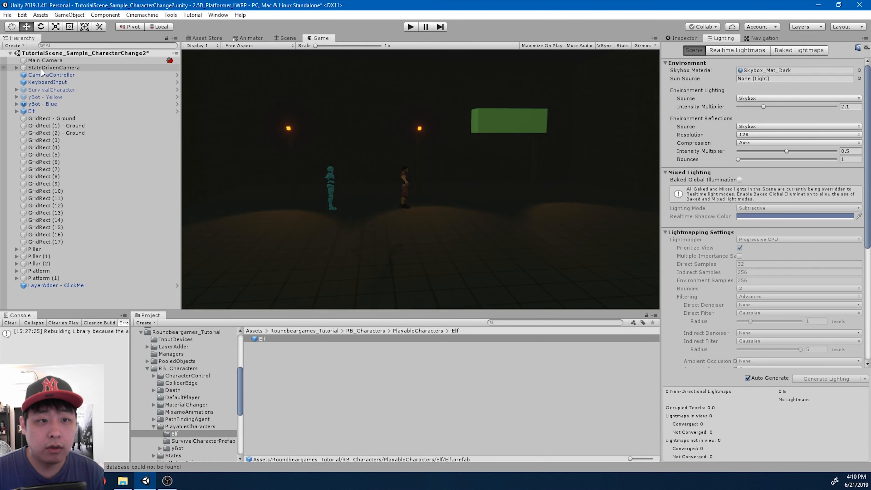
pyautogui.press('Right')
pyautogui.press('Down')
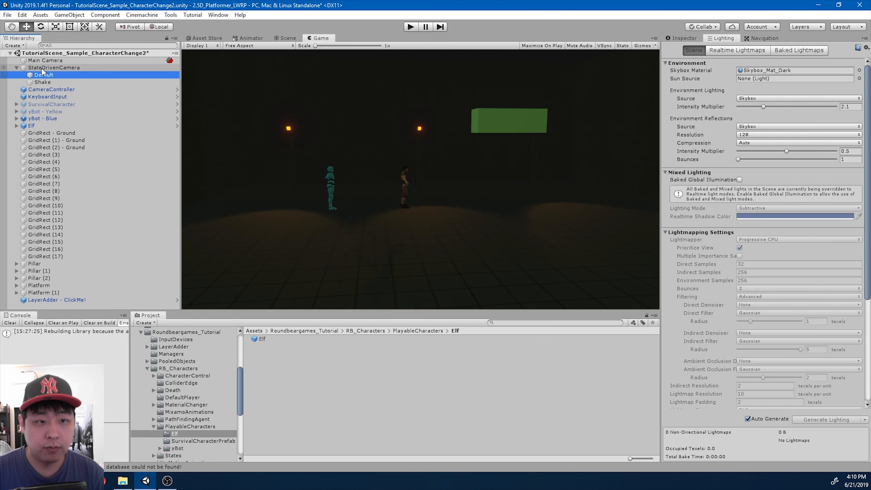
pyautogui.click(688, 38)
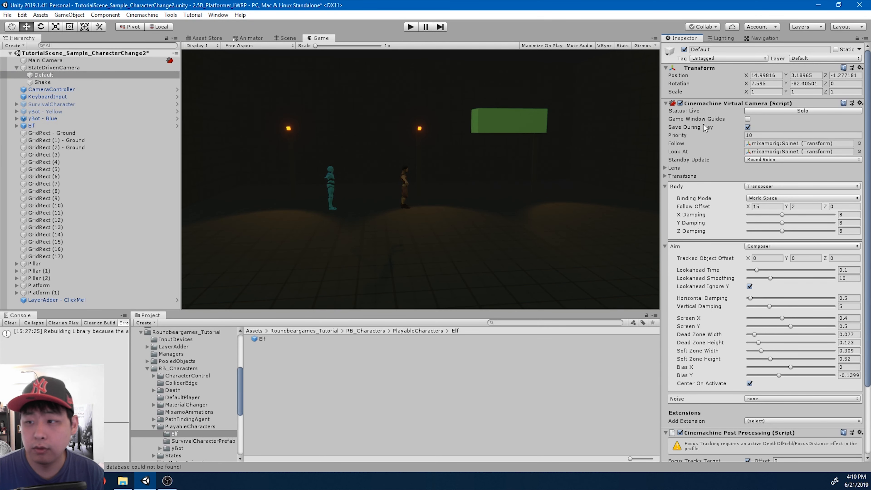
pyautogui.click(781, 146)
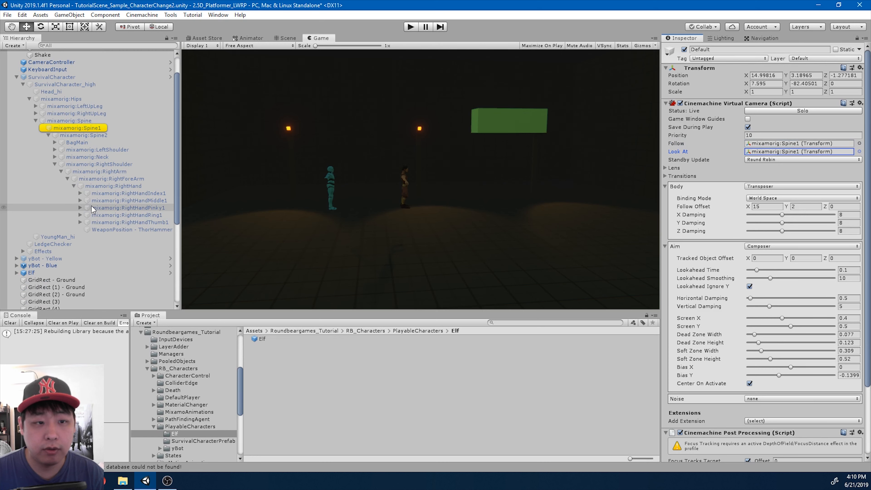
pyautogui.scroll(-3, 15, 215)
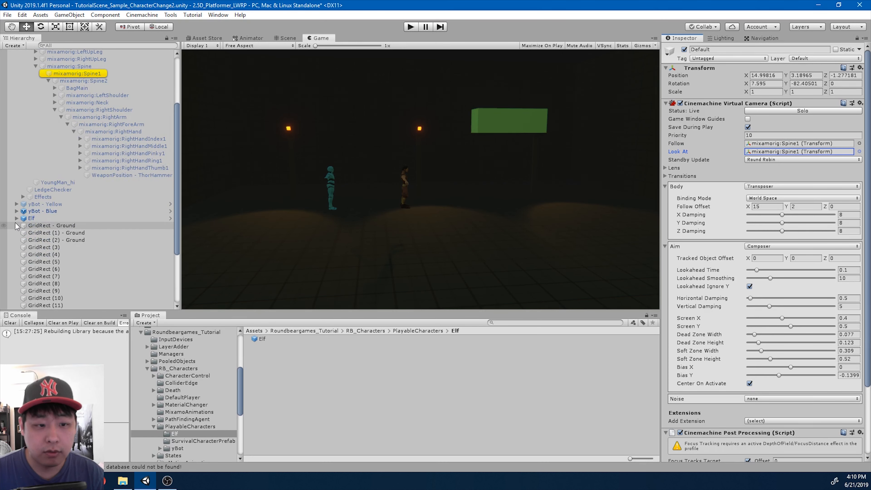
pyautogui.click(16, 219)
pyautogui.scroll(-1, 113, 258)
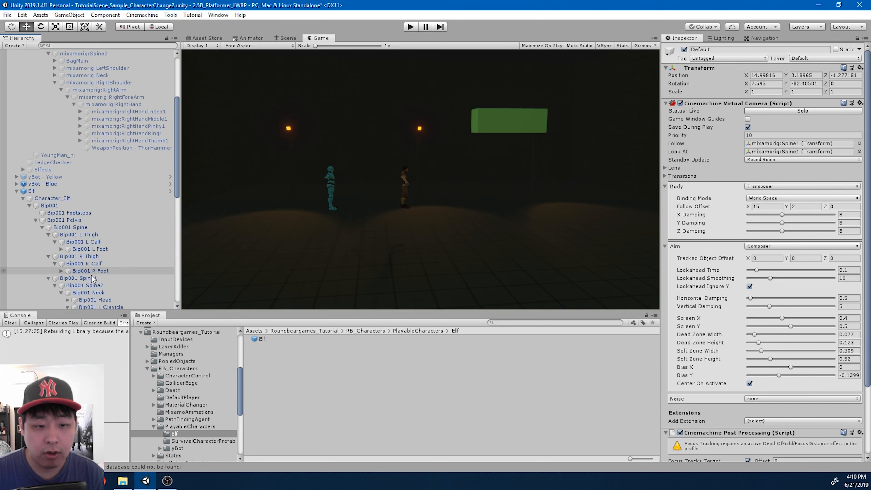
pyautogui.moveTo(83, 281); pyautogui.dragTo(594, 231)
pyautogui.moveTo(781, 145); pyautogui.dragTo(782, 144)
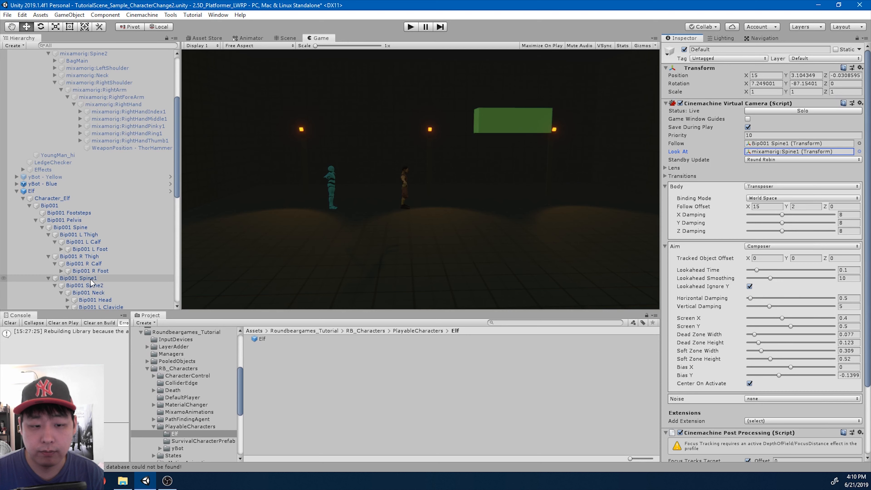
pyautogui.moveTo(91, 282); pyautogui.dragTo(664, 212)
pyautogui.moveTo(767, 156); pyautogui.dragTo(768, 153)
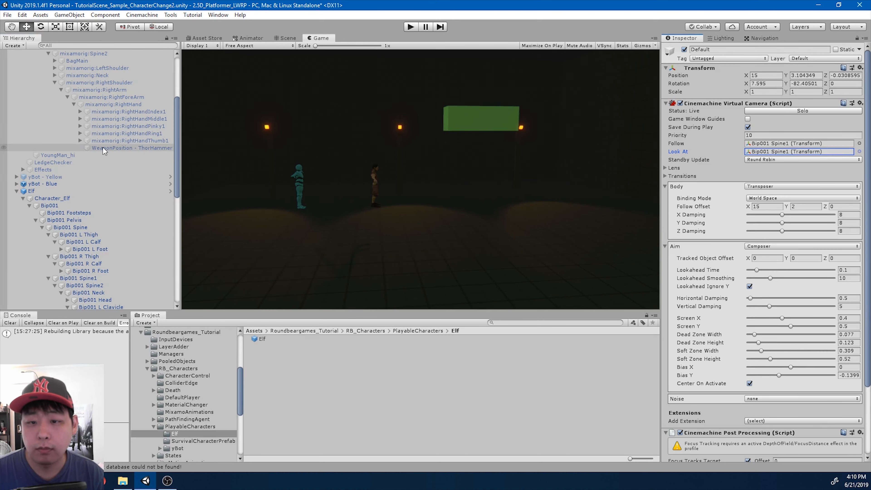
pyautogui.scroll(5, 51, 137)
# Set the Shake camera's Follow and Look At to Bip001 Spine1 as well
pyautogui.click(17, 104)
pyautogui.click(42, 82)
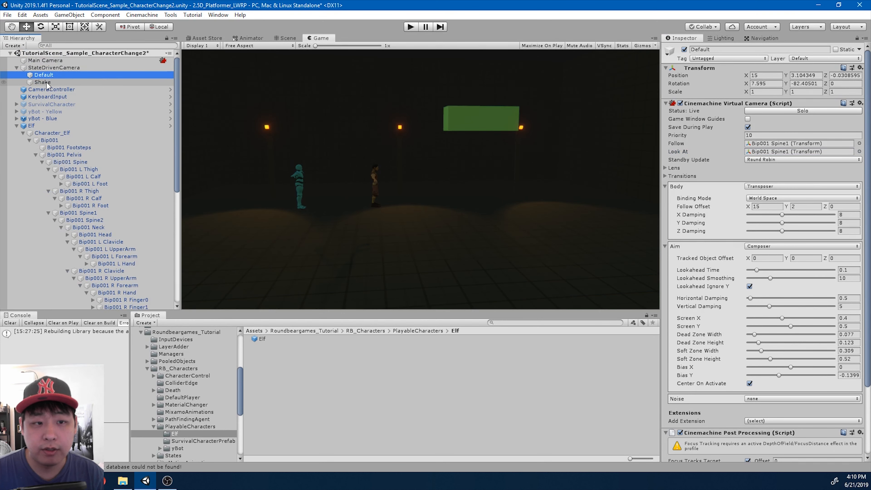
pyautogui.scroll(-2, 120, 231)
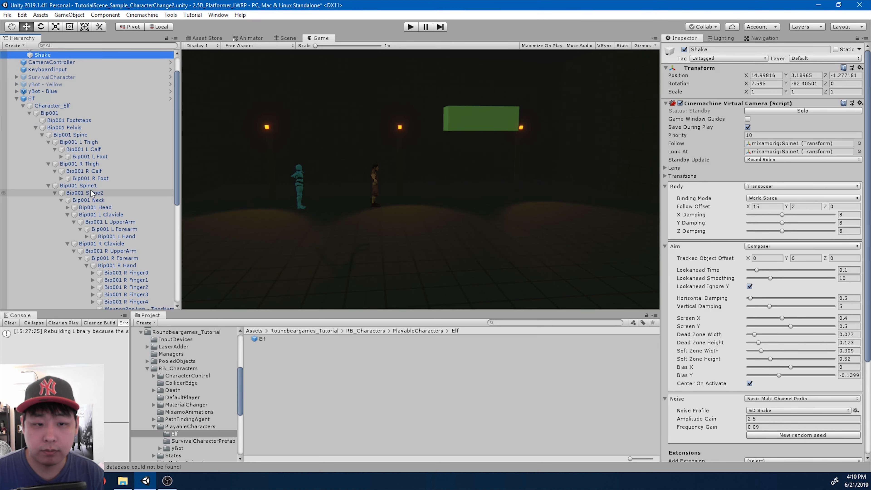
pyautogui.moveTo(78, 185); pyautogui.dragTo(758, 148)
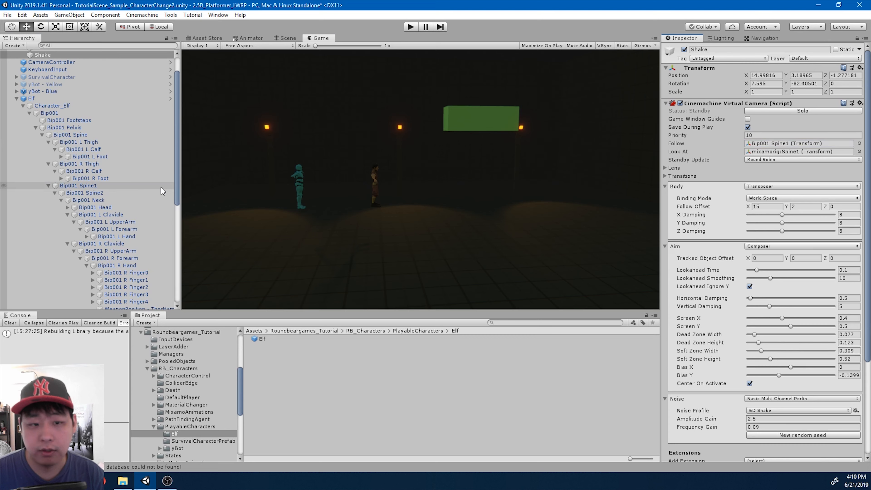
pyautogui.moveTo(79, 186); pyautogui.dragTo(735, 161)
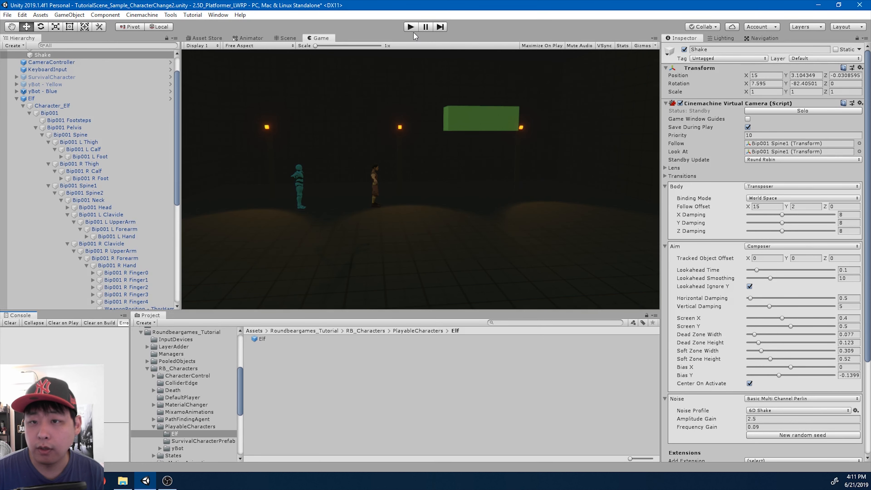
# Start play mode and jump the Elf across the green platforms
pyautogui.click(411, 27)
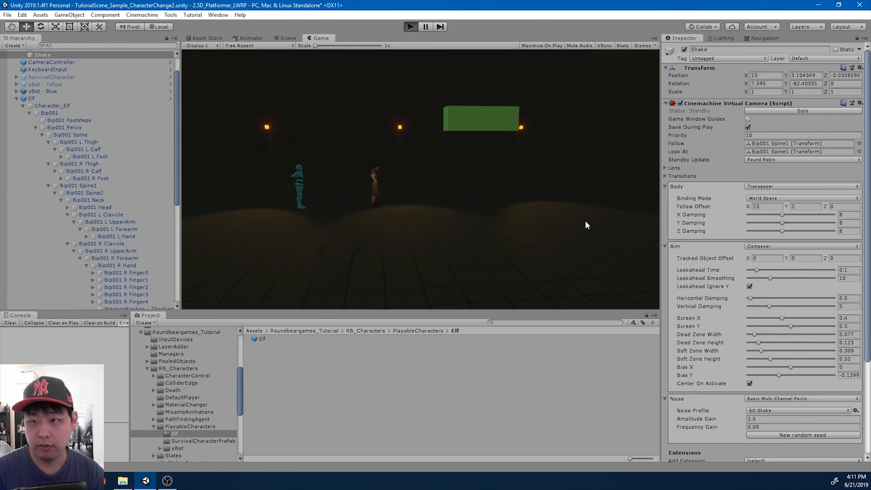
pyautogui.press('d')
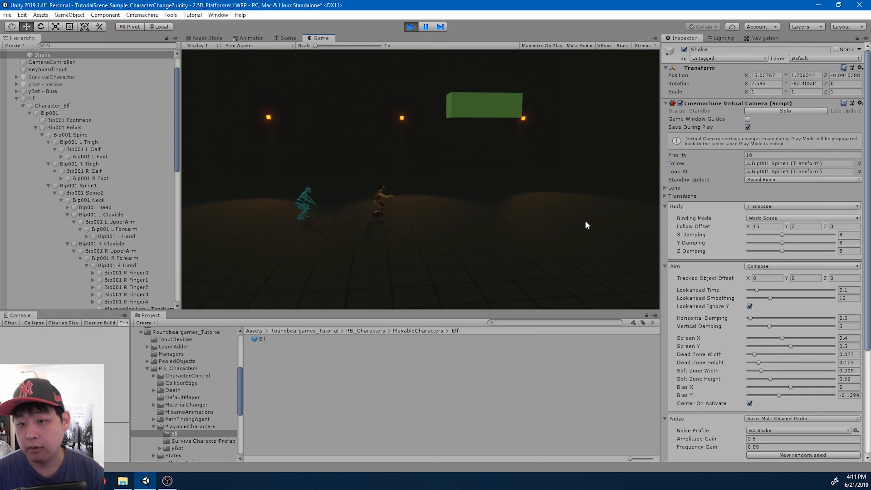
pyautogui.press('space')
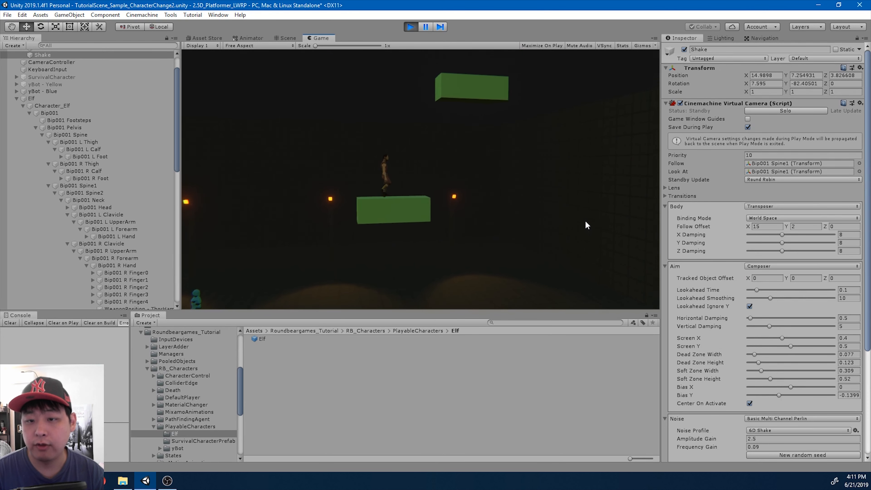
pyautogui.press('space')
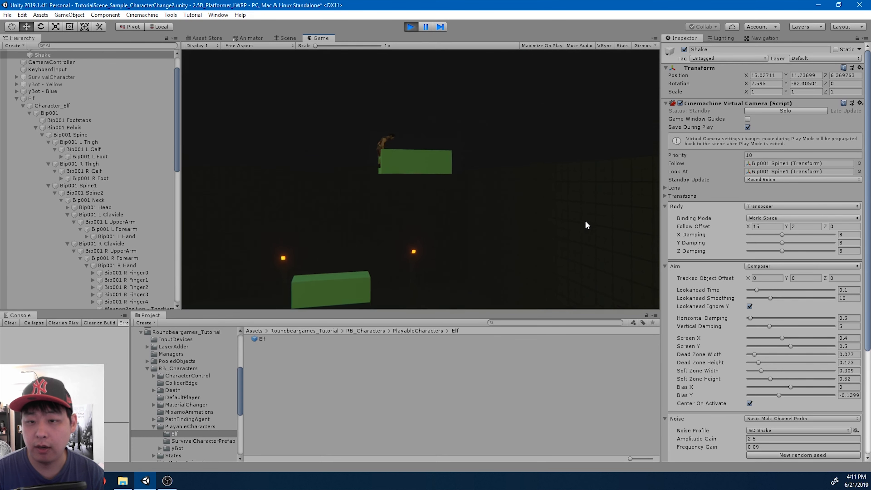
pyautogui.press('Left')
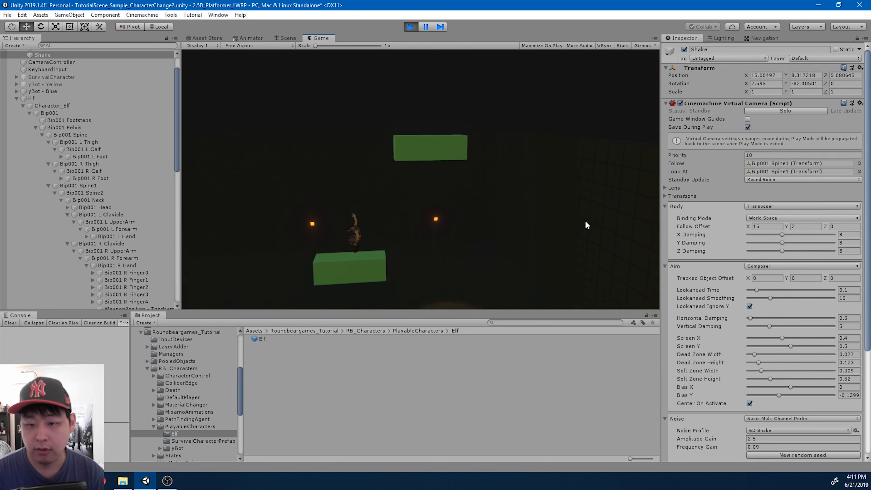
pyautogui.press('Right')
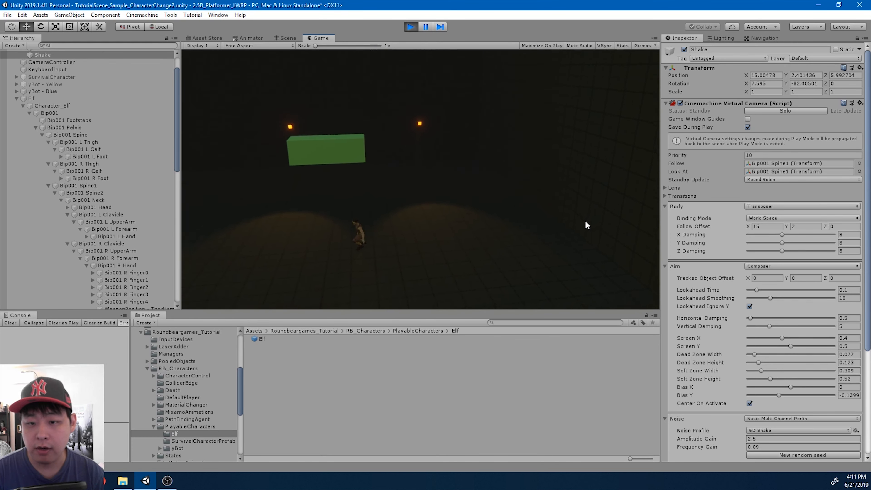
pyautogui.press('Left')
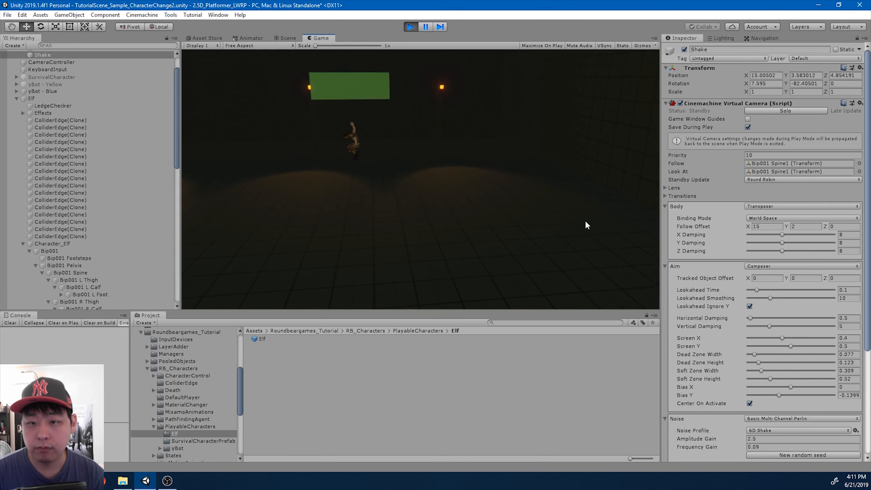
# Swing the glowing hammer repeatedly and knock down the blue yBot
pyautogui.press('Return')
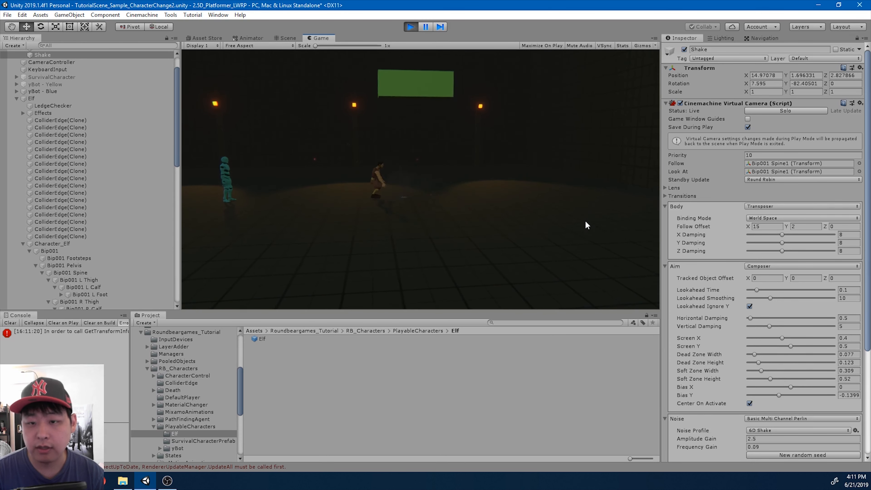
pyautogui.press('Return')
pyautogui.press('Left')
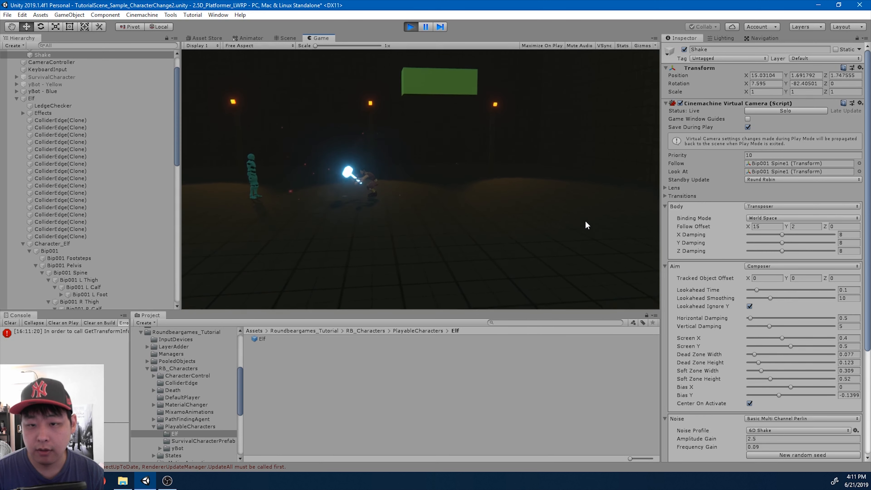
pyautogui.press('space')
pyautogui.press('Right')
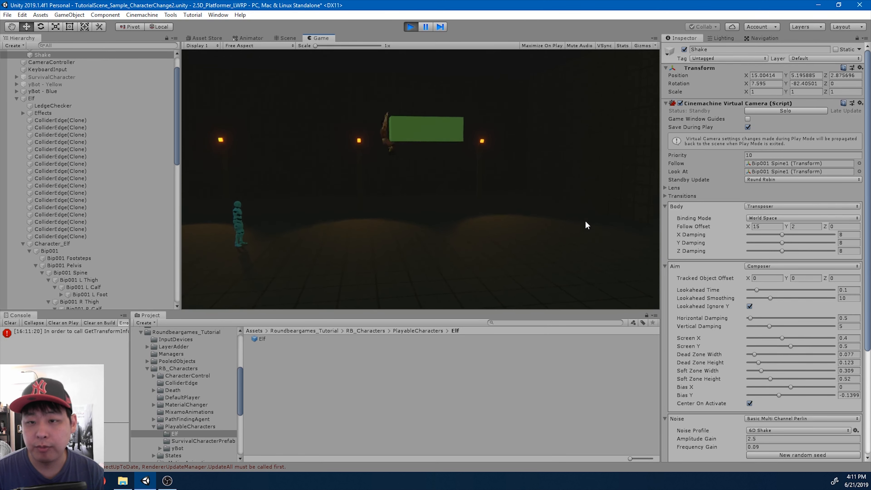
pyautogui.press('Left')
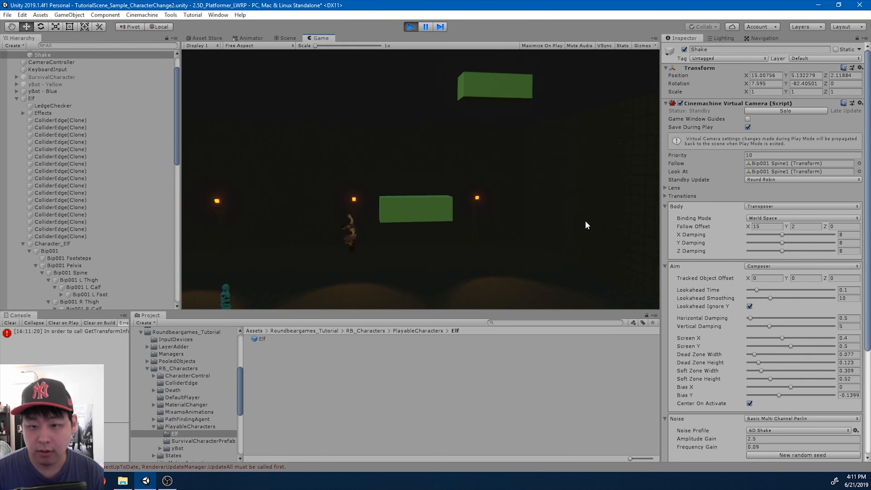
pyautogui.press('Return')
pyautogui.press('Return')
pyautogui.press('Left')
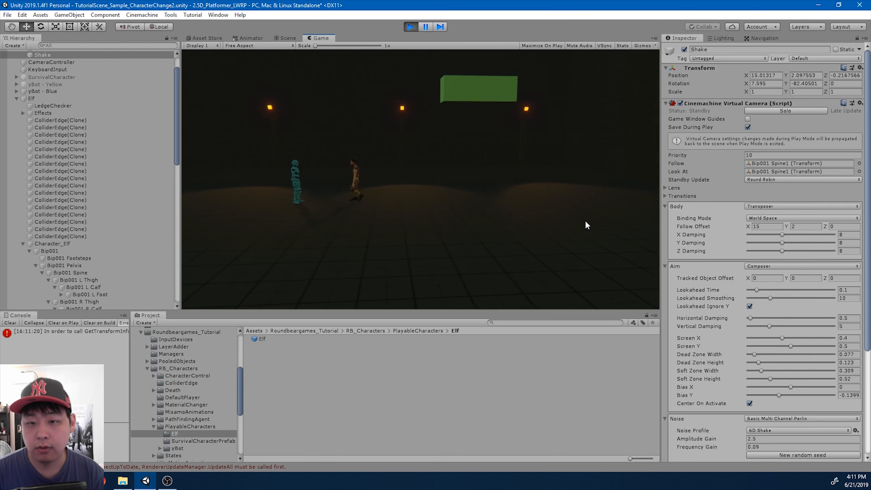
pyautogui.press('Return')
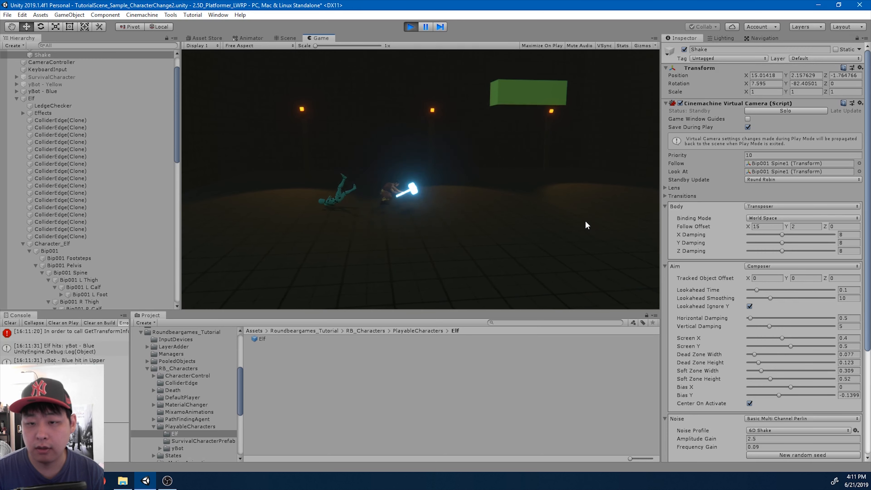
# Climb back onto the green block and platform, then drop to the ground
pyautogui.press('Right')
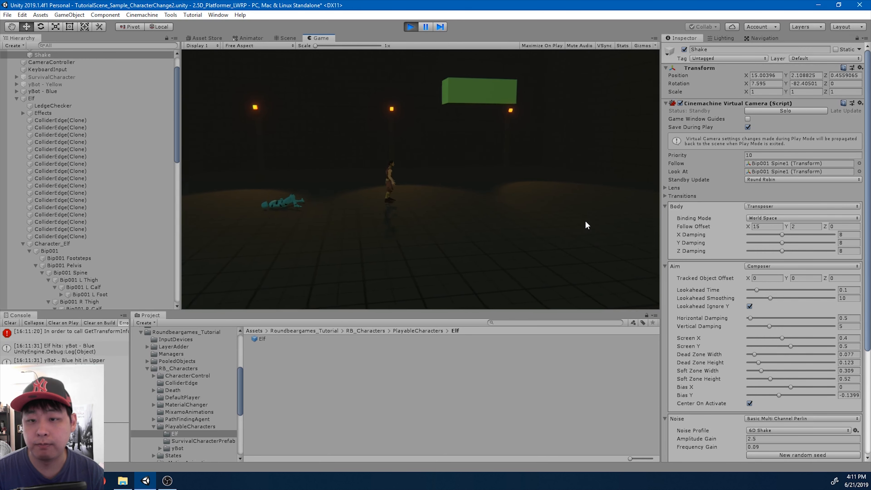
pyautogui.press('space')
pyautogui.press('Up')
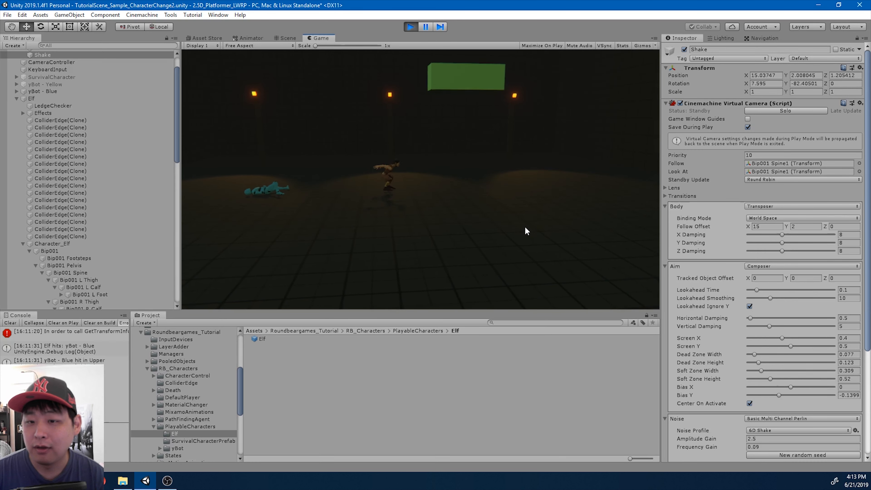
pyautogui.press('space')
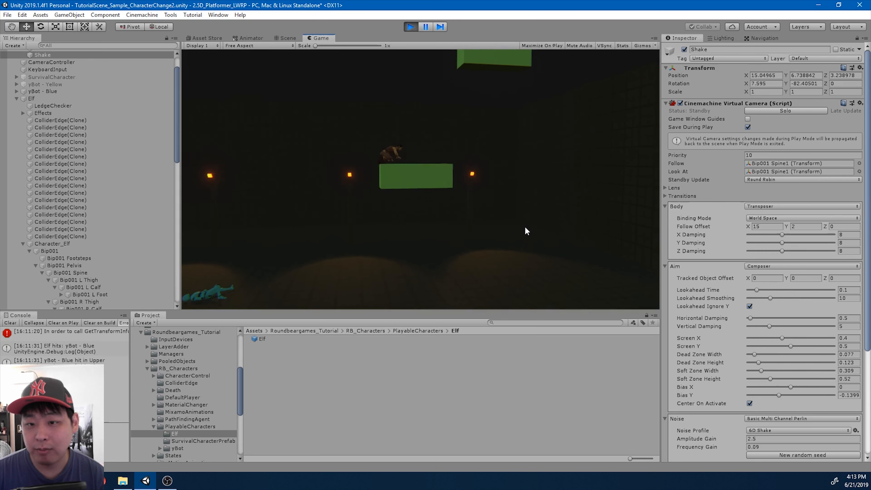
pyautogui.press('Left')
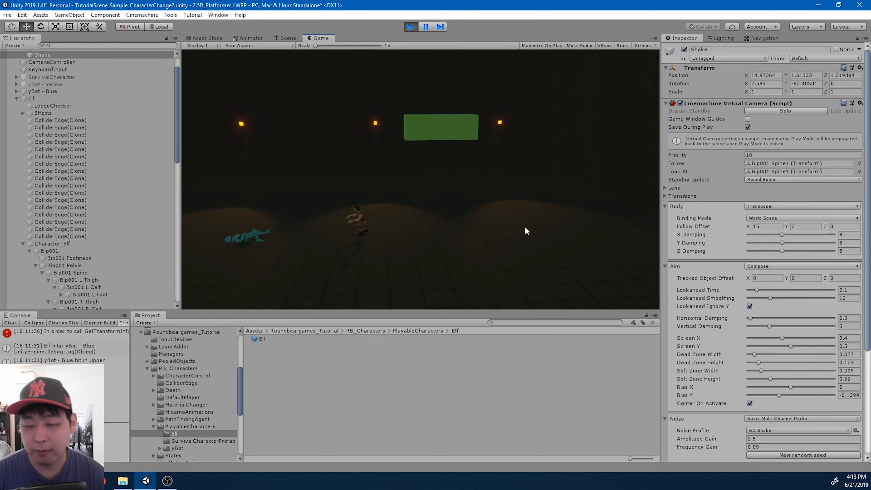